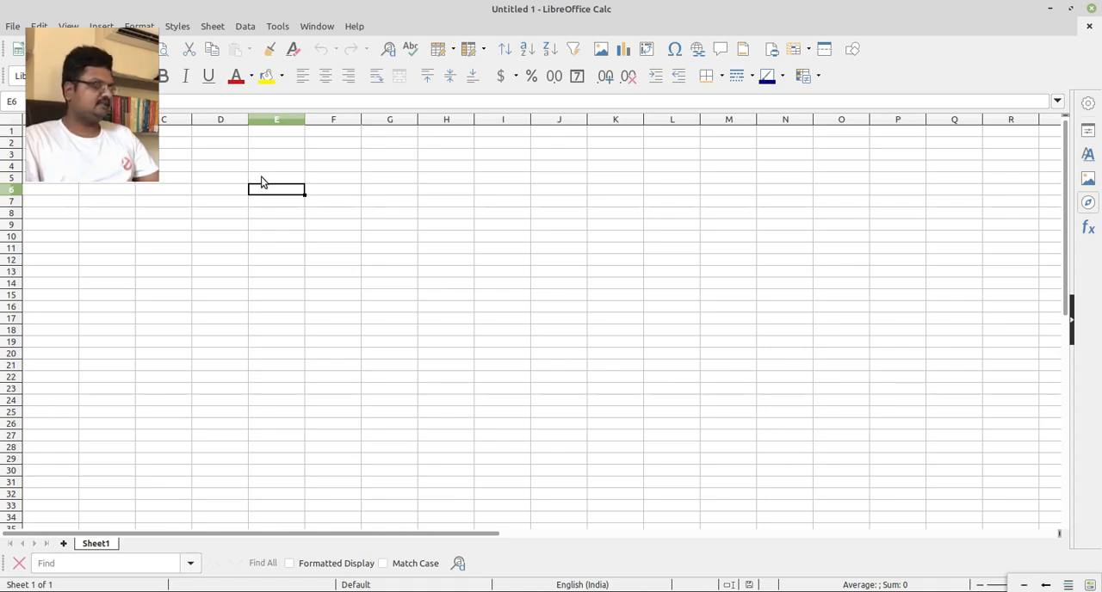
Enter the bold heading "S.NO." in cell D4.
click(236, 180)
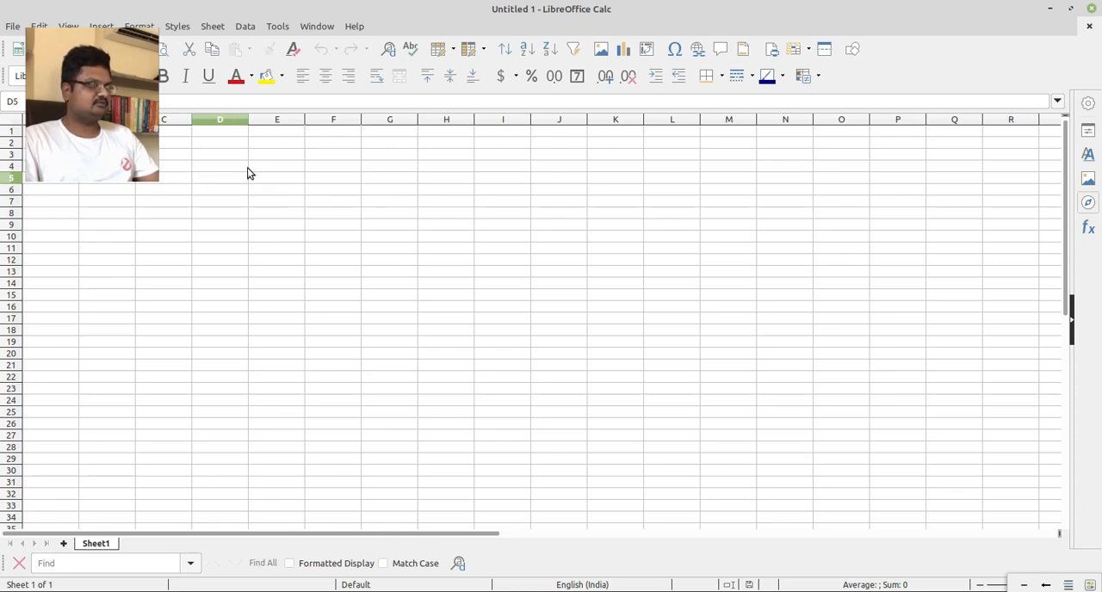
click(230, 144)
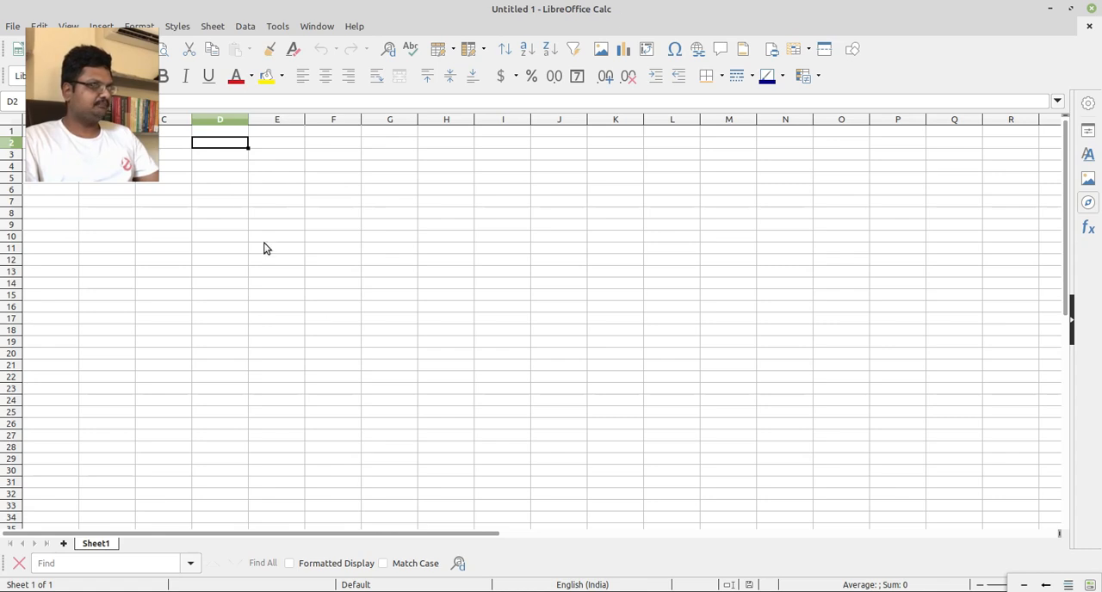
double_click(234, 166)
key(Escape)
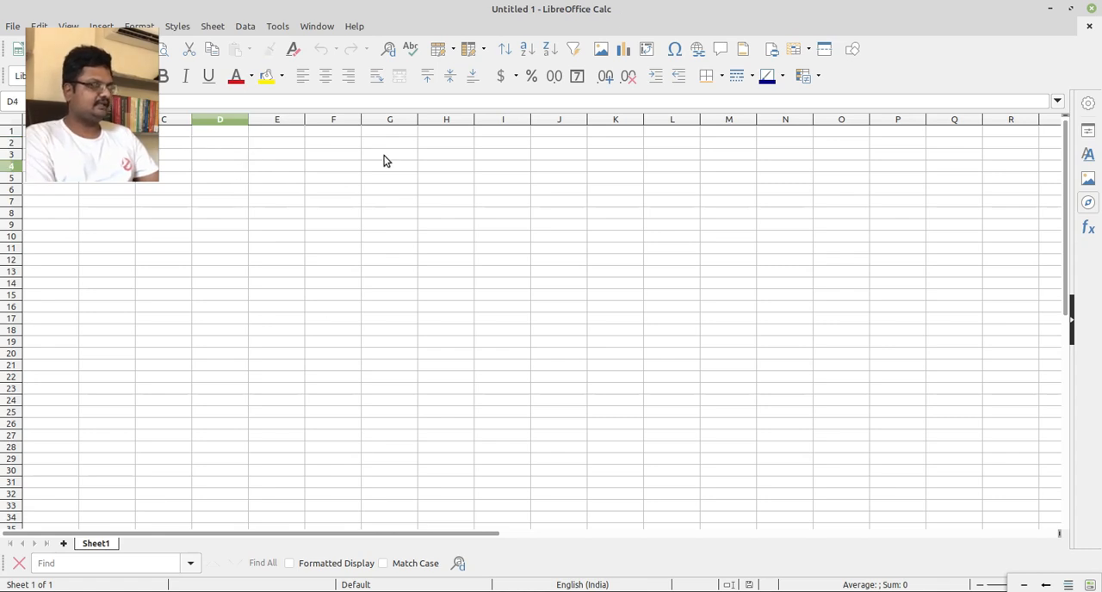
key(ctrl+b)
text(S.NO.)
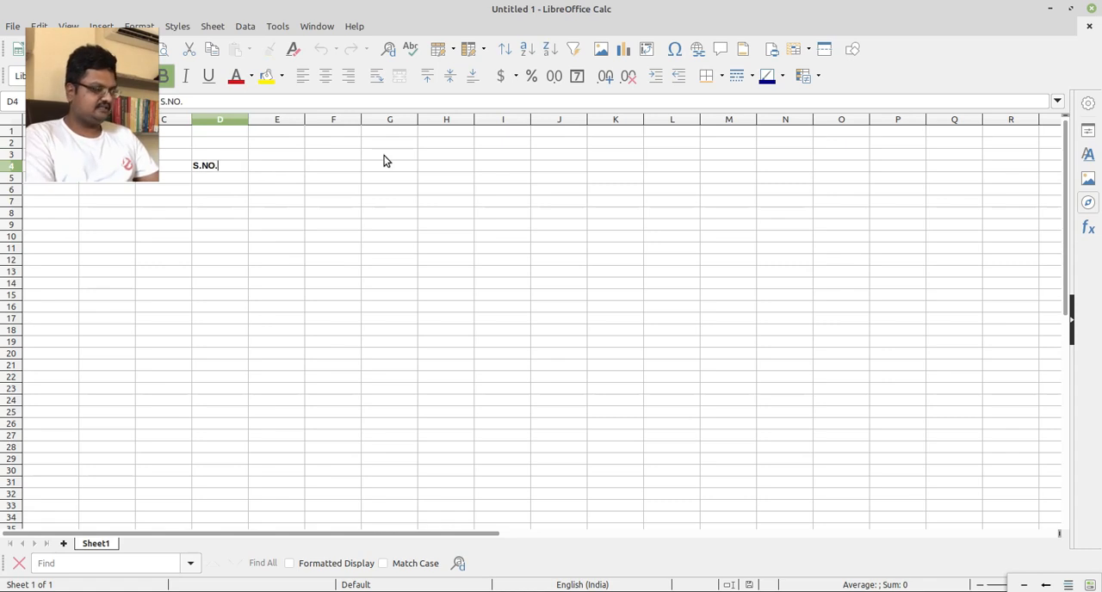
Add the bold heading "ODOMETER" in E4 with the unit "KMS" beneath it in E5.
key(Tab)
key(F2)
key(ctrl+b)
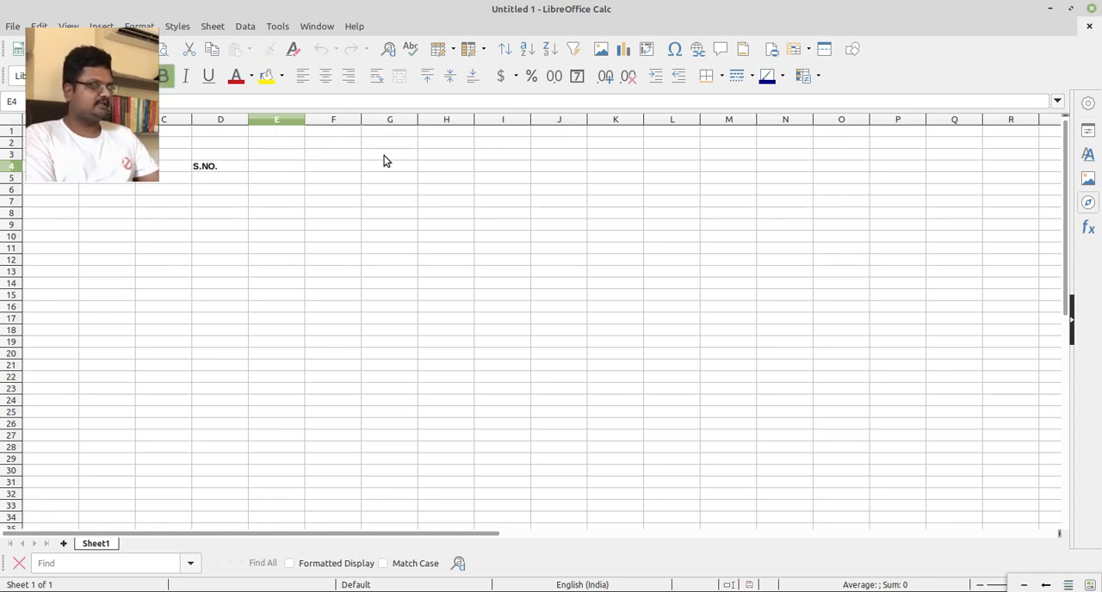
text(ODOM)
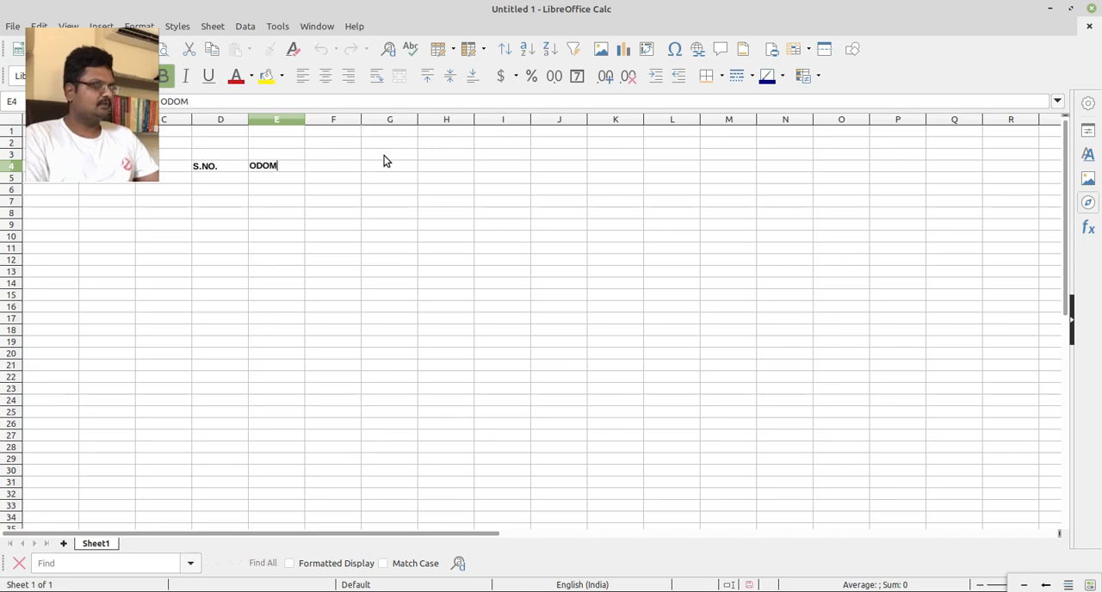
text(ETER)
key(Return)
key(Right)
text(KMS)
key(Return)
Enter the bold heading "FUEL FILLED" in F4 and fit column F's width to the text.
click(384, 161)
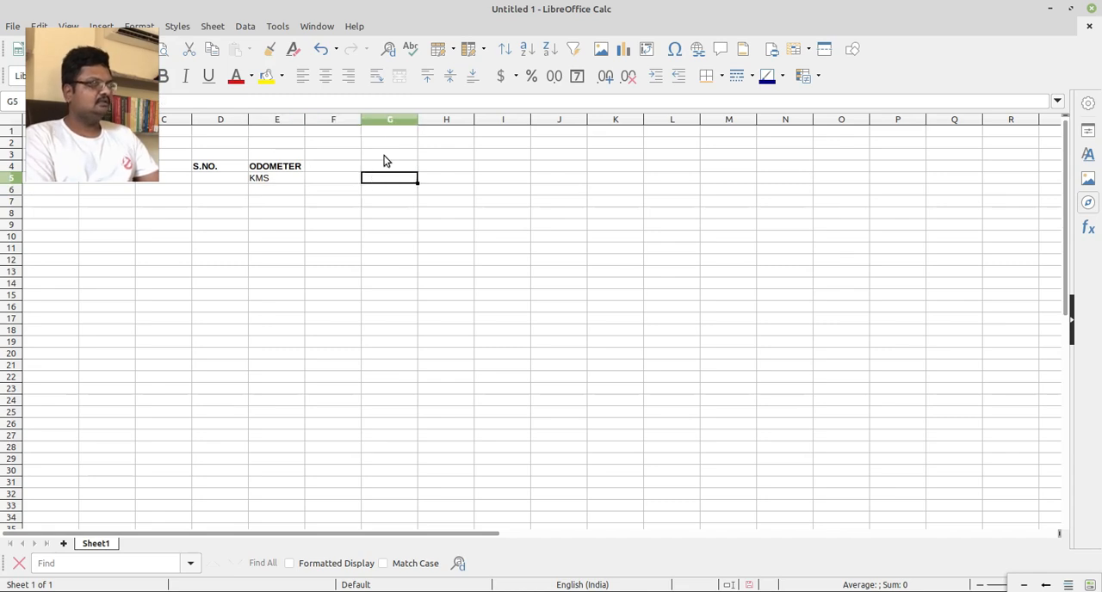
key(Left)
key(ctrl+b)
text(FUEL FILK)
key(BackSpace)
key(BackSpace)
text(LLED)
key(Return)
key(Up)
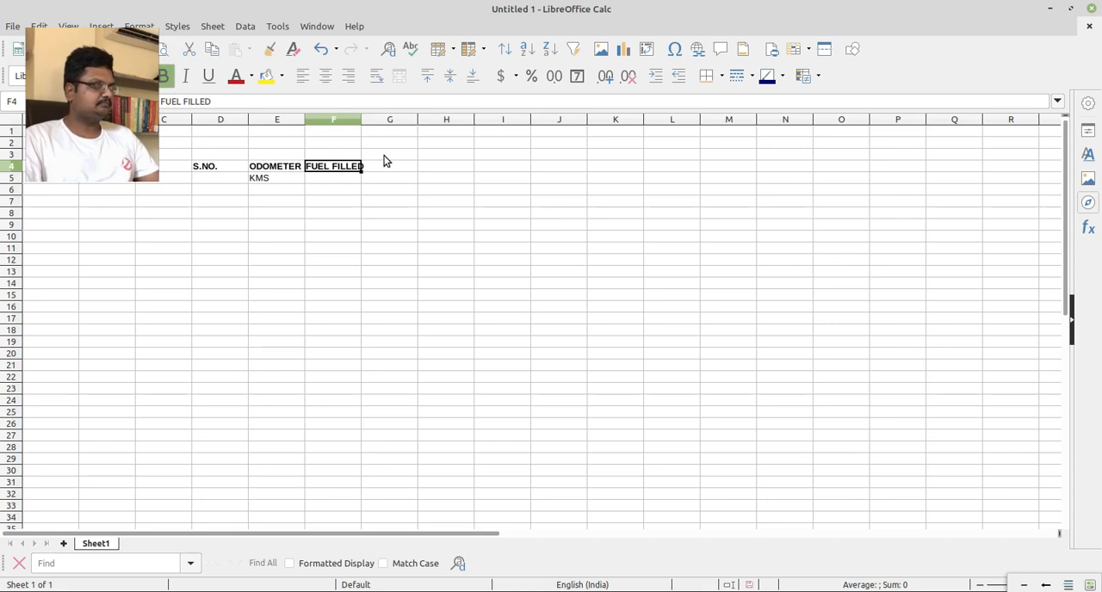
double_click(361, 120)
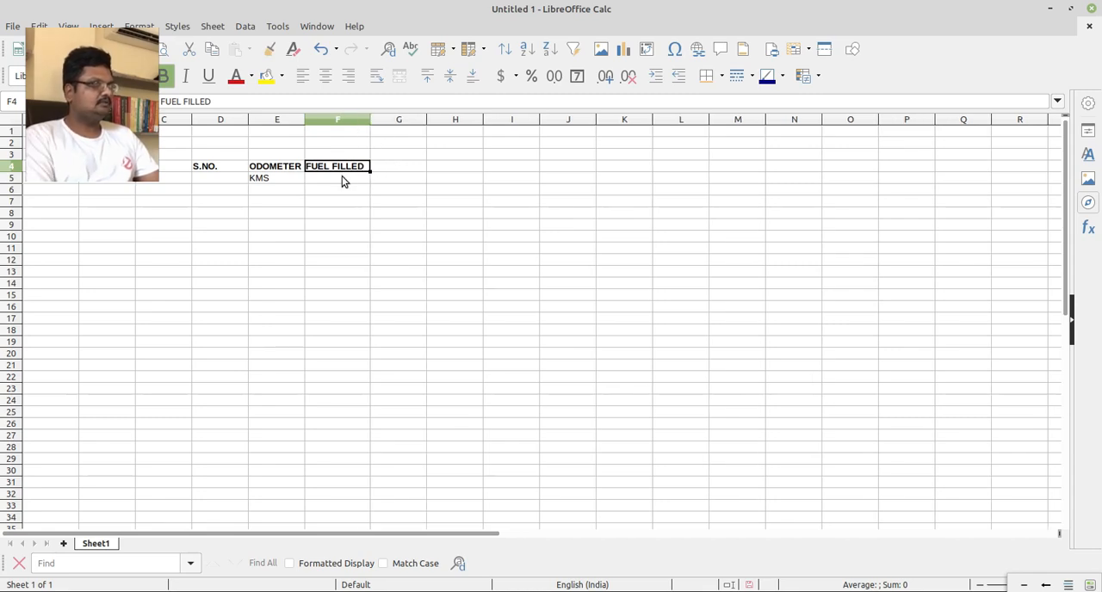
Enter the unit "LITRES" in F5, beneath the FUEL FILLED heading.
double_click(342, 180)
text(LITRES)
key(Return)
Add the bold heading "COST" in G4 with the unit "RUPEES" beneath it in G5.
key(Up)
key(Right)
key(Up)
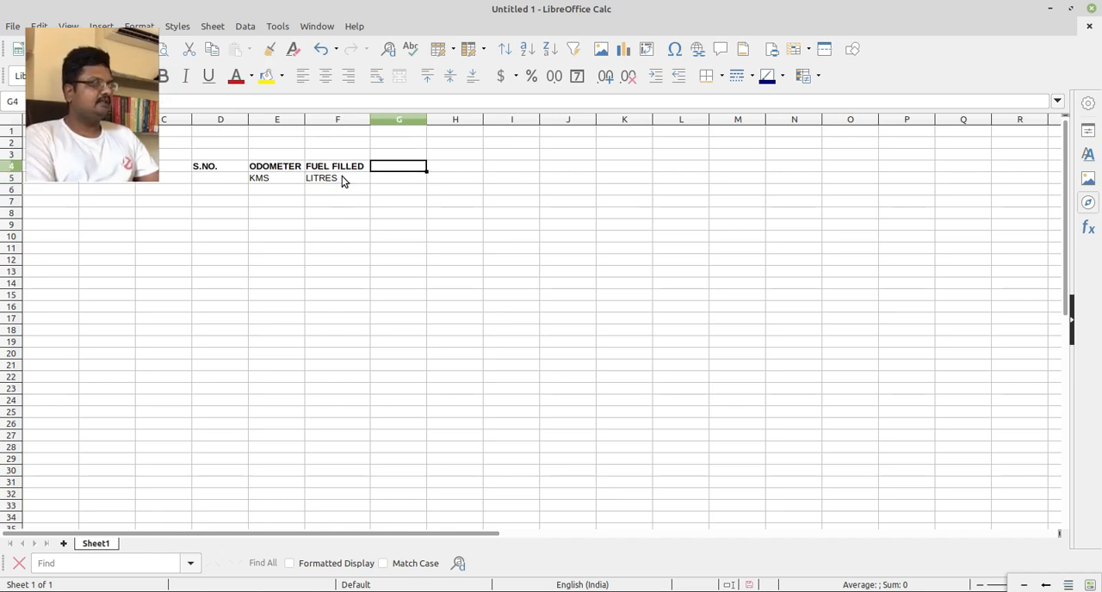
key(ctrl+b)
text(COST)
key(Return)
text(RUPEES)
key(Return)
Add the bold heading "UNIT COST" in H4 with the unit "RUPEES/L" beneath it in H5.
key(Up)
key(Up)
key(Right)
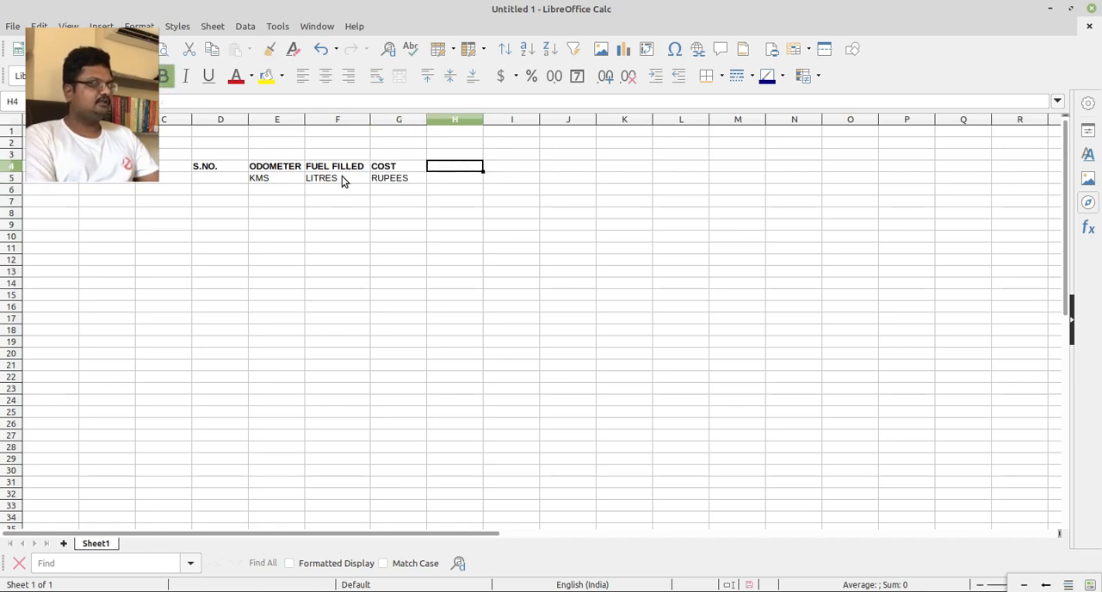
text(UNIT COST)
key(Return)
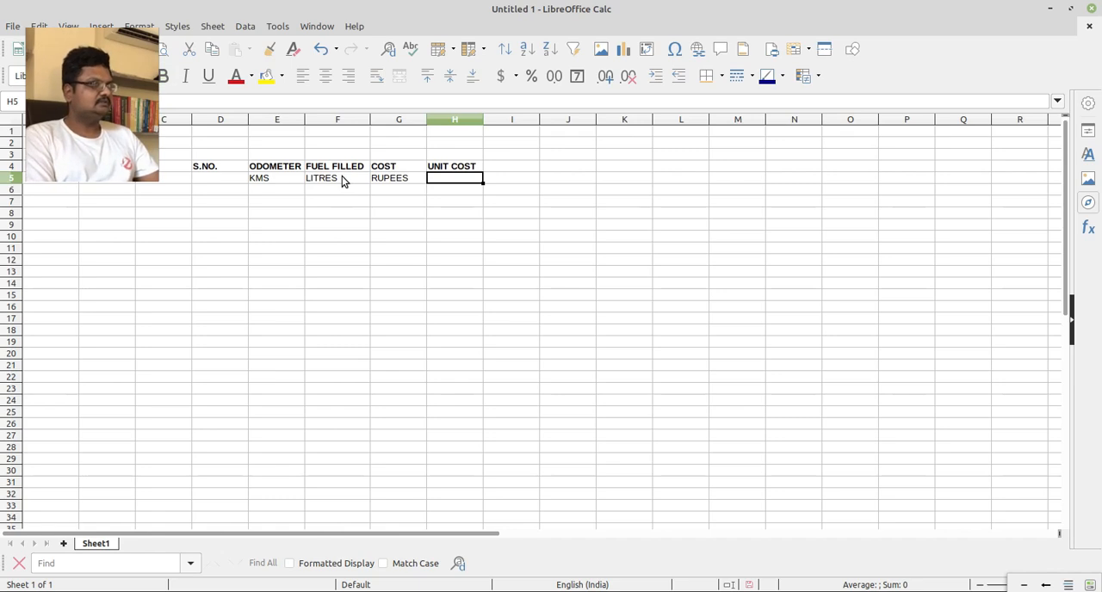
text(R)
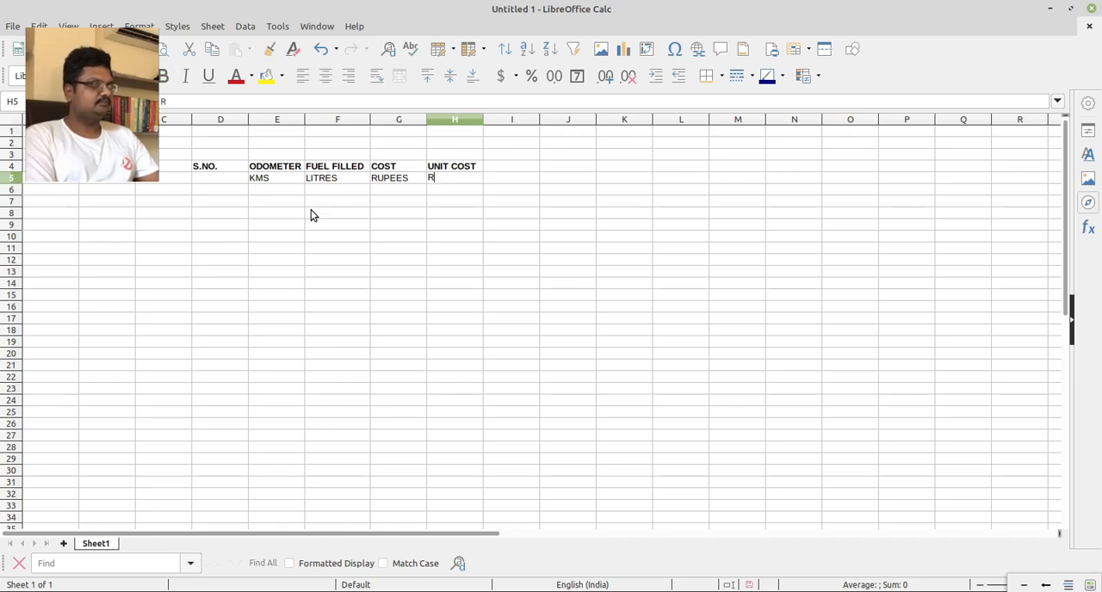
text(UPEES/L)
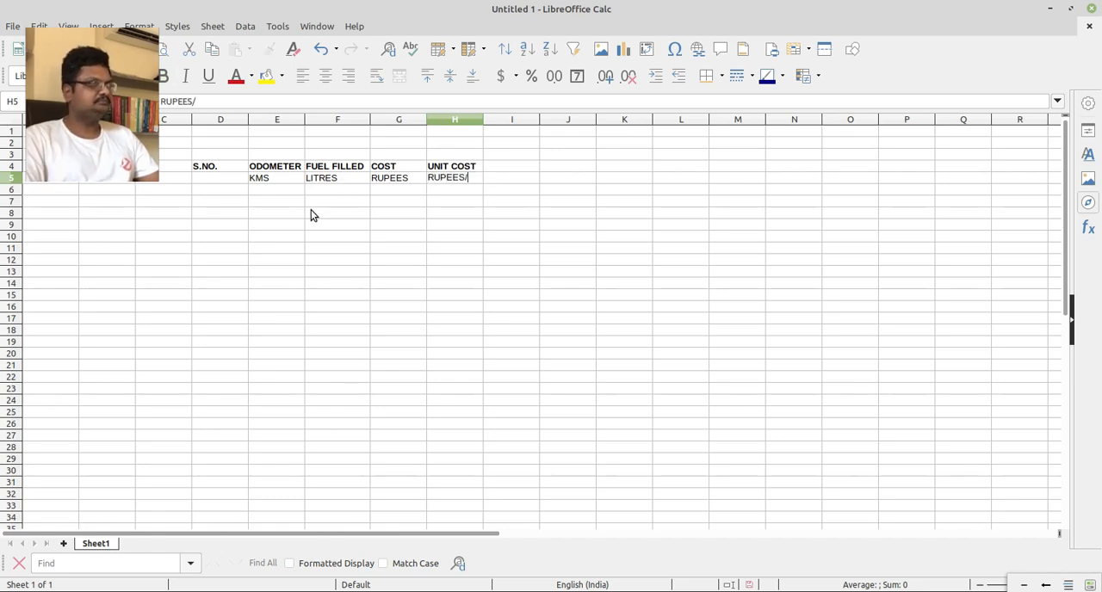
key(Return)
Enter "FUEL ECONOMY" as a bold heading in I4 and replace it with "MILEAGE".
key(Up)
key(Up)
key(Right)
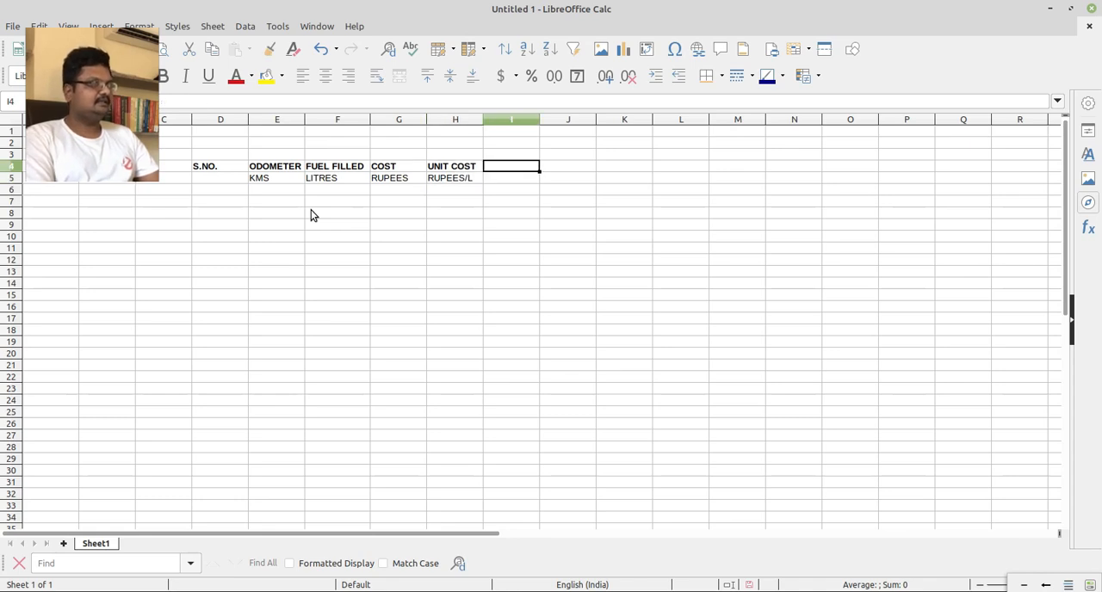
key(ctrl+b)
text(FUEL )
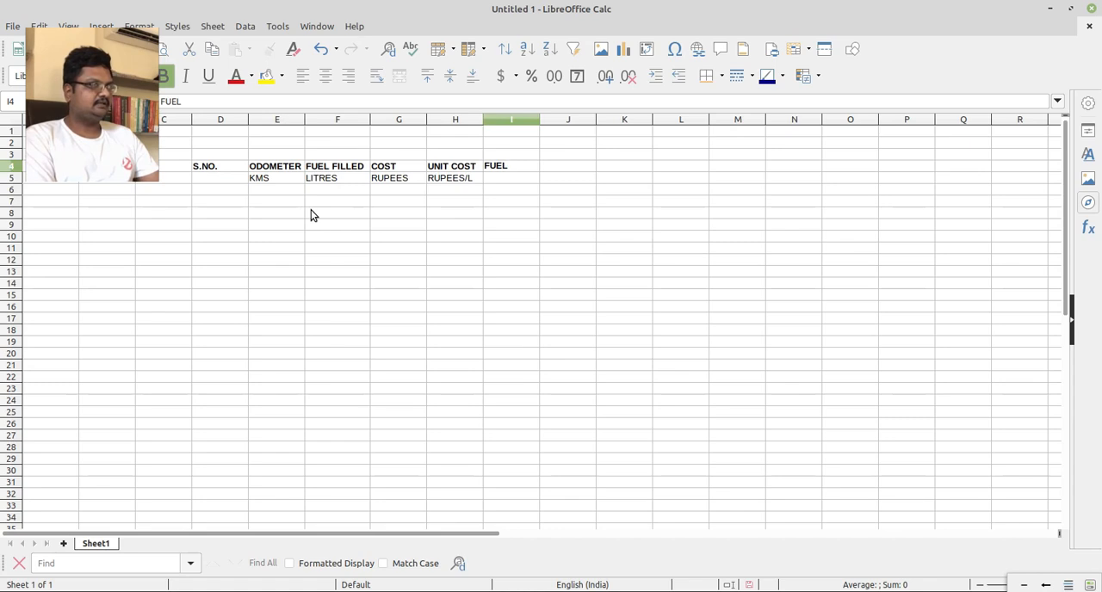
text(ECONOMY)
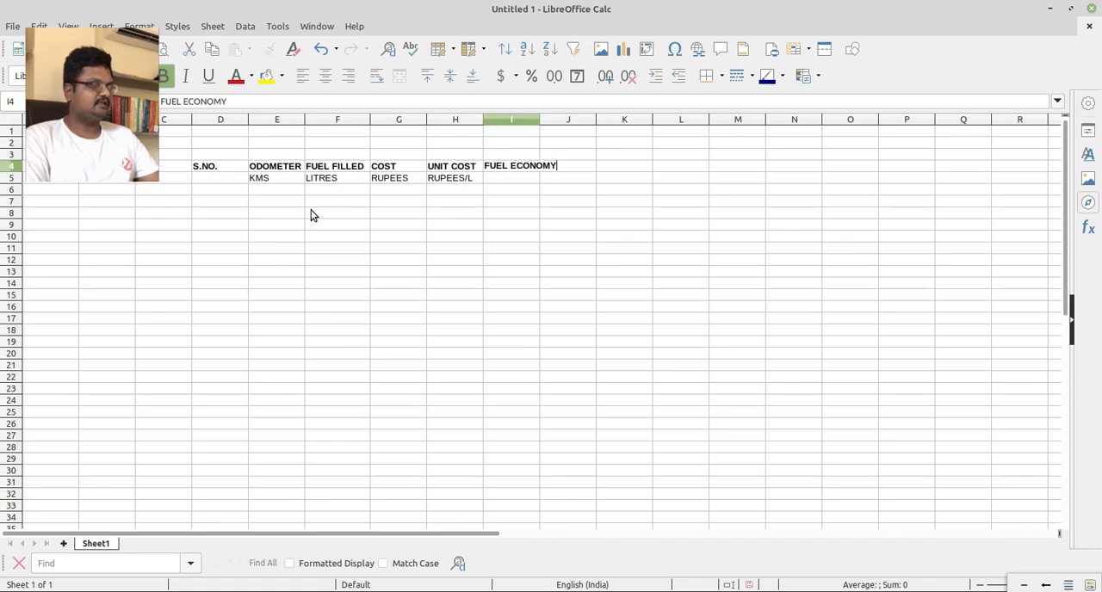
key(shift+Home)
text(M)
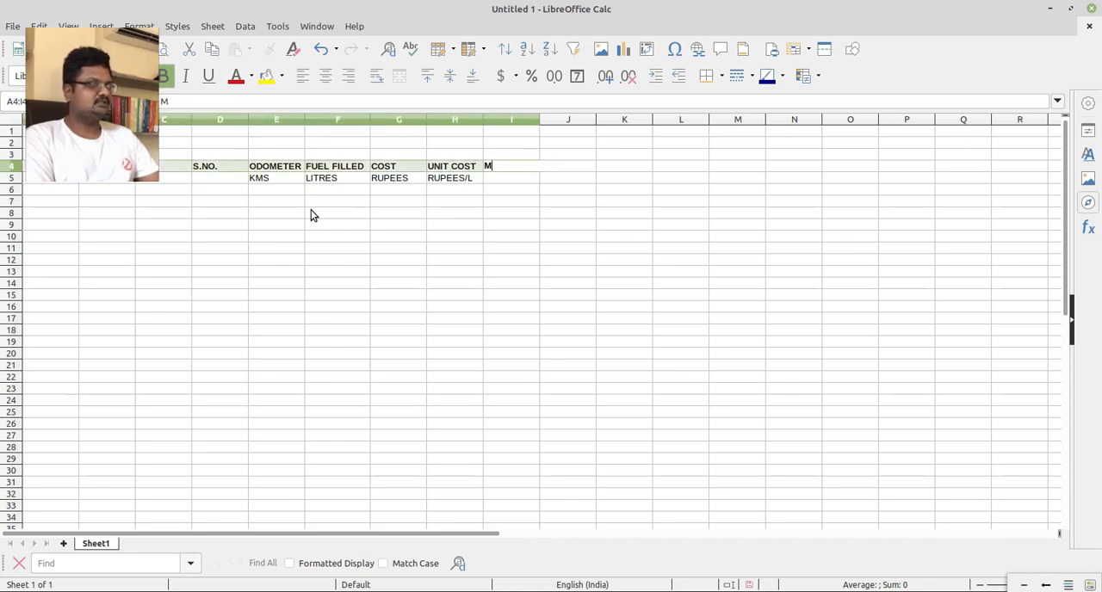
text(ILEAGE)
key(Return)
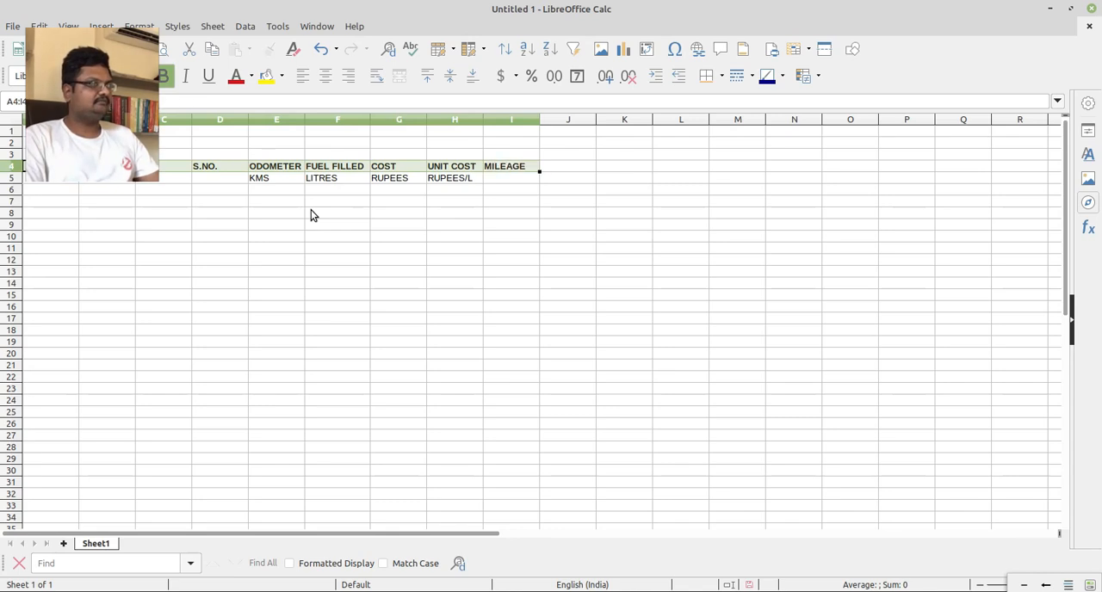
Enter the unit "KMS/LITRE" in I5, beneath the MILEAGE heading.
key(Down)
key(Right)
key(Right)
key(Right)
key(Right)
key(Right)
key(Right)
key(Right)
key(Right)
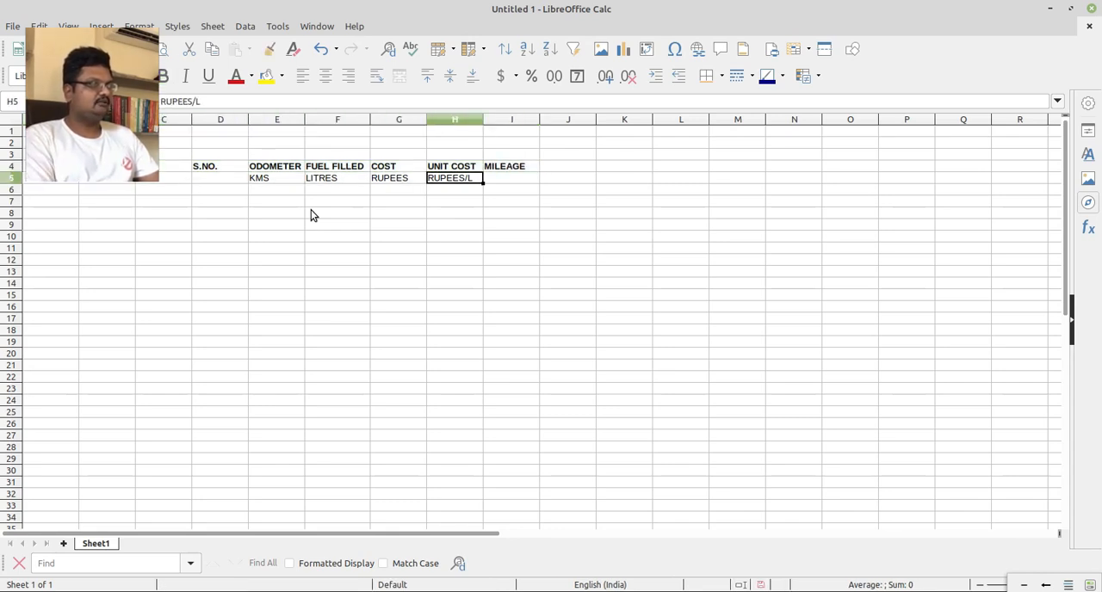
text(KMS/)
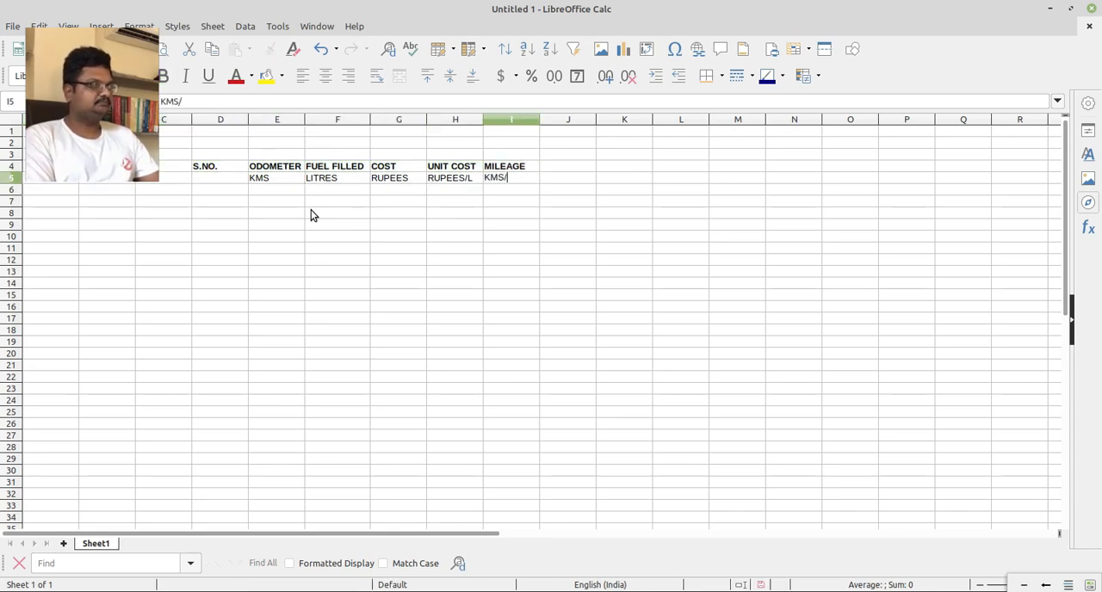
text(LITRE)
key(Return)
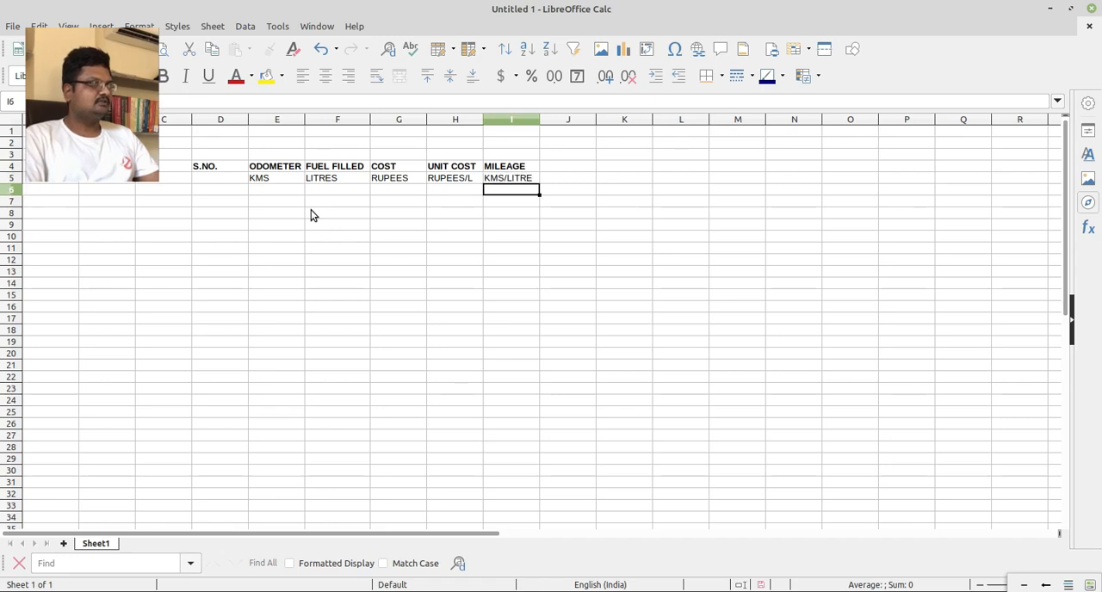
Insert an empty column between the S.NO. and ODOMETER columns.
key(Up)
key(Up)
key(Left)
key(Left)
key(Left)
key(Left)
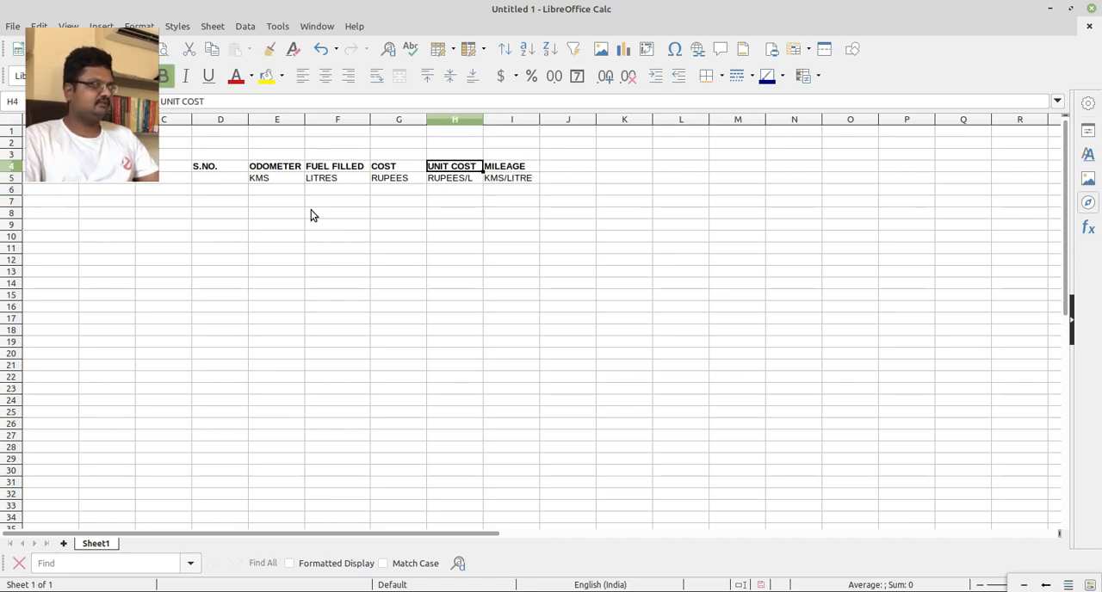
right_click(289, 121)
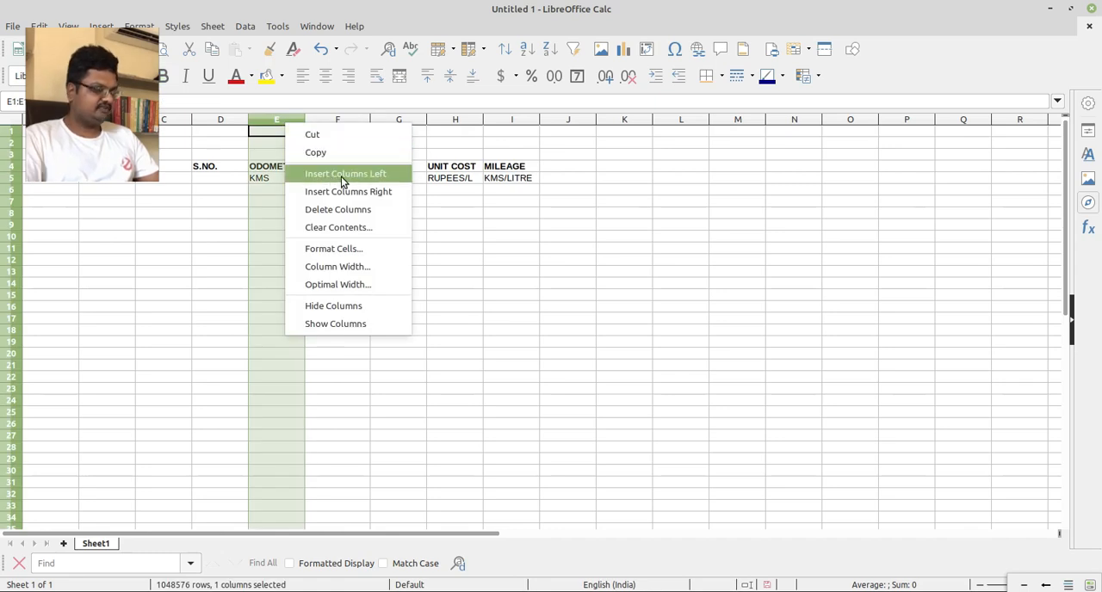
click(341, 175)
Enter the bold heading "DATE OF FILLING" in E4 and fit column E's width to the text.
click(278, 166)
text(DA)
key(BackSpace)
key(BackSpace)
key(ctrl+b)
text(DATE OF FILL)
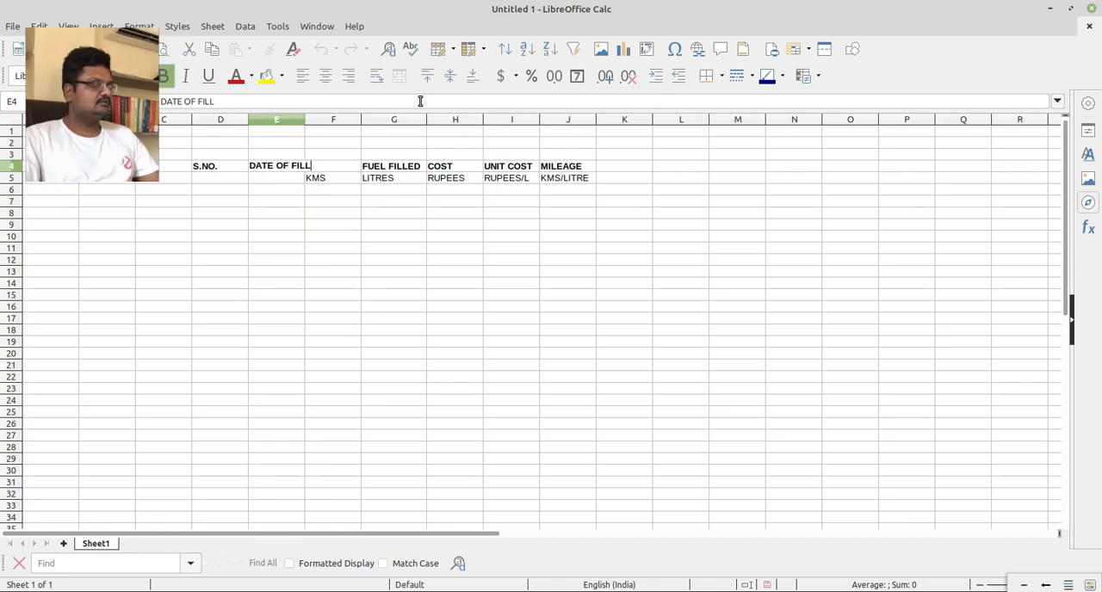
key(Return)
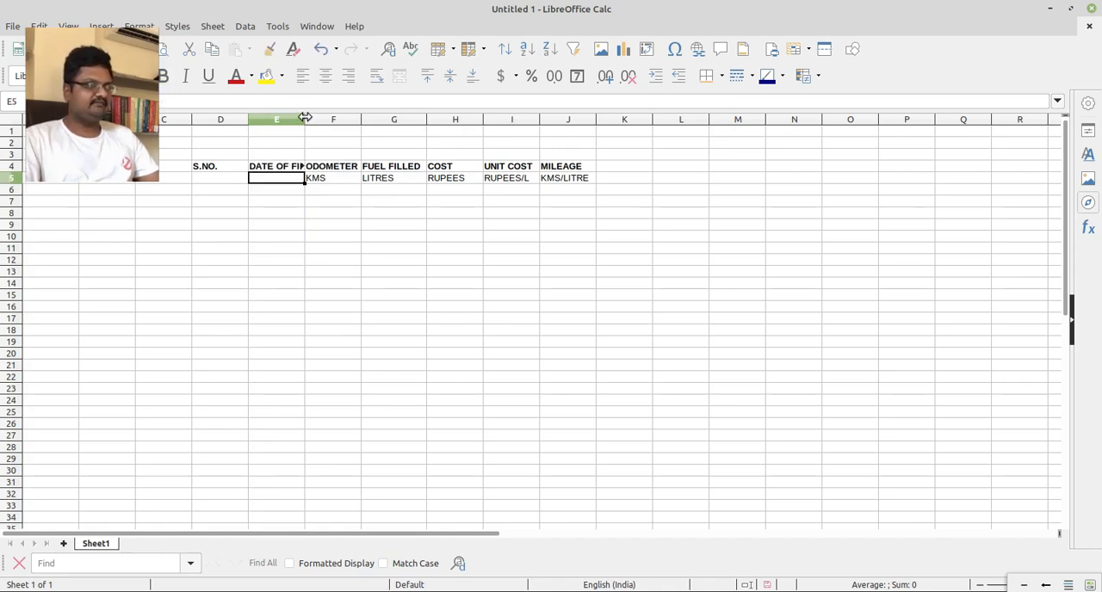
double_click(305, 119)
Number the S.NO. column from 1 to 26 by entering 1 in D6 and filling the series down to D31.
click(243, 189)
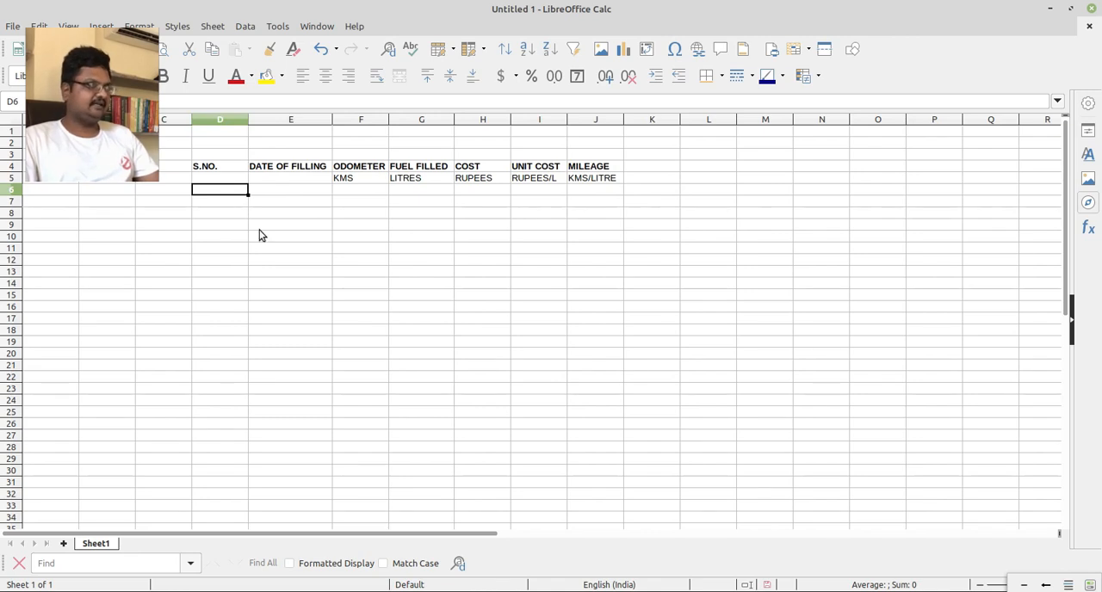
text(1.)
key(BackSpace)
key(Return)
key(Up)
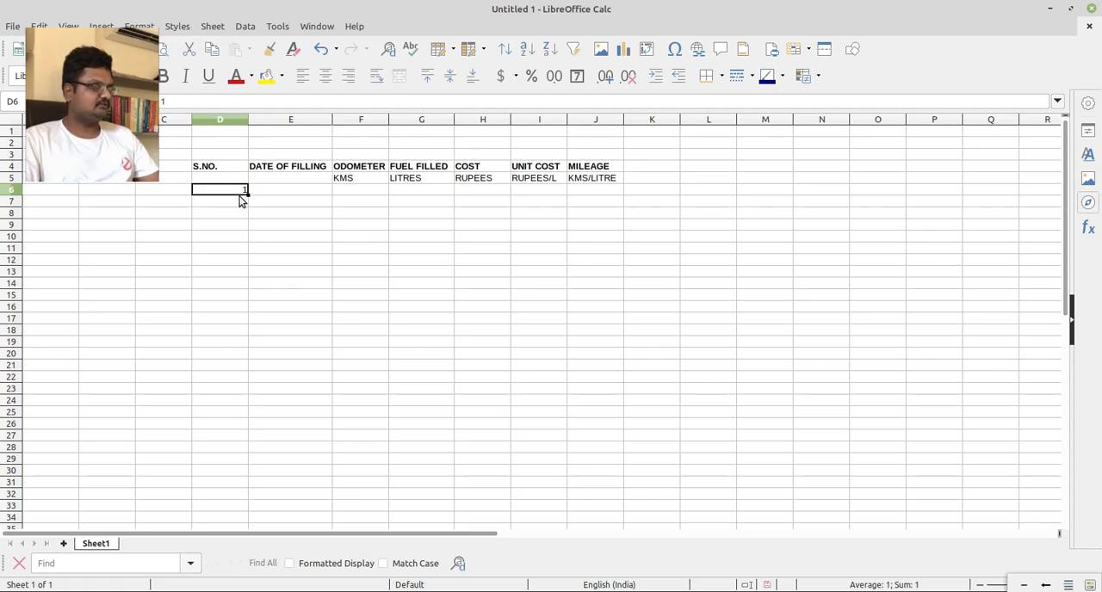
drag(247, 195, 251, 490)
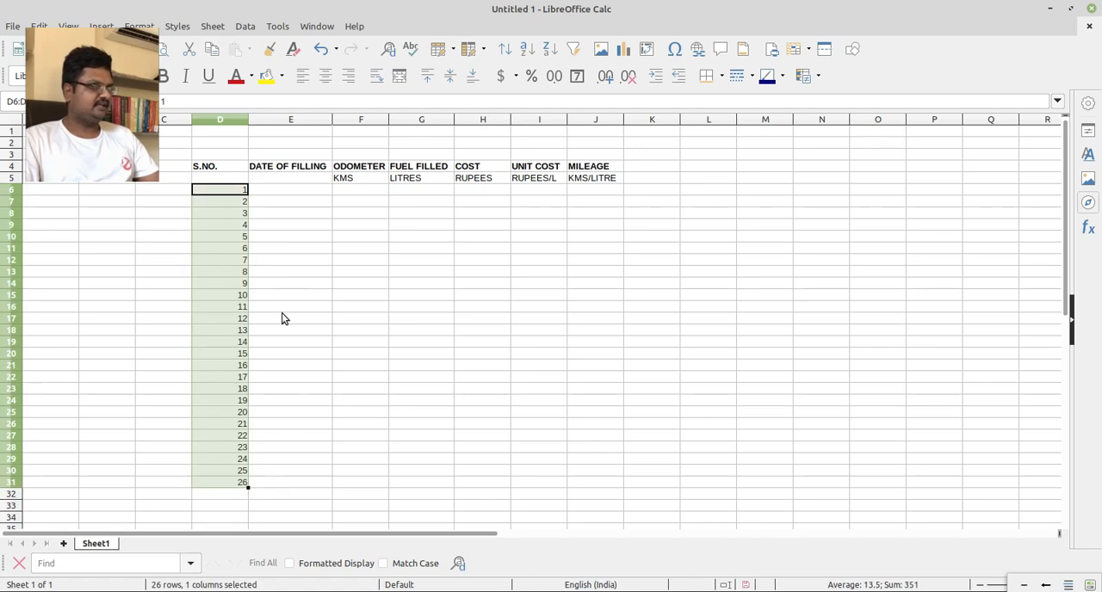
Enter 02 JAN 2022 in E6 as the first date of filling.
click(288, 290)
click(307, 192)
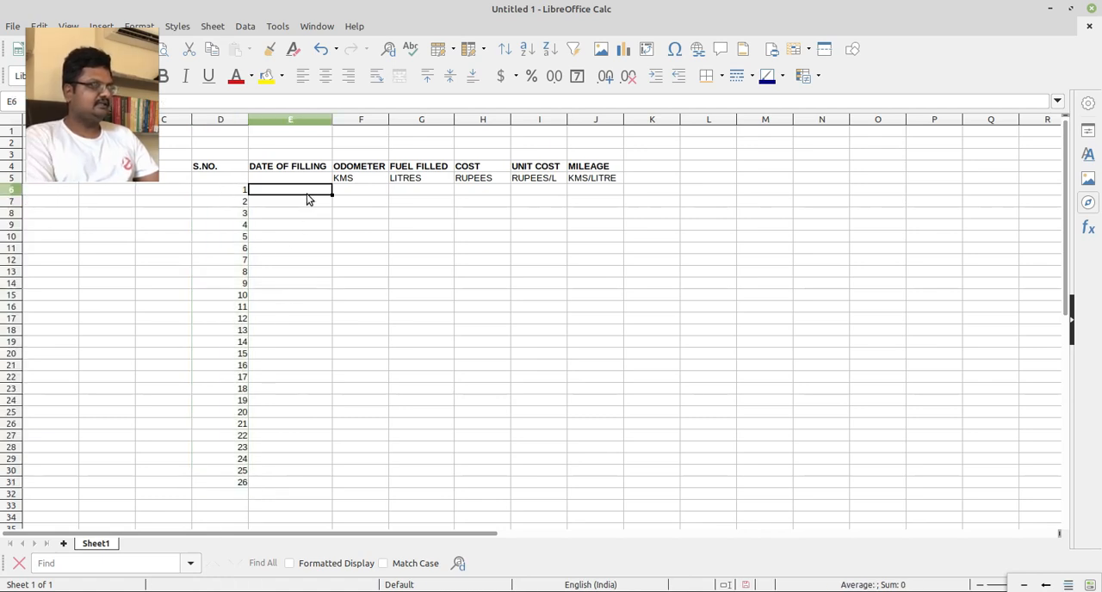
text(02 JAN 2022)
key(Return)
Complete the first record's odometer reading with 40 in F6 and its fuel filled with 25 in G6.
key(Up)
key(Right)
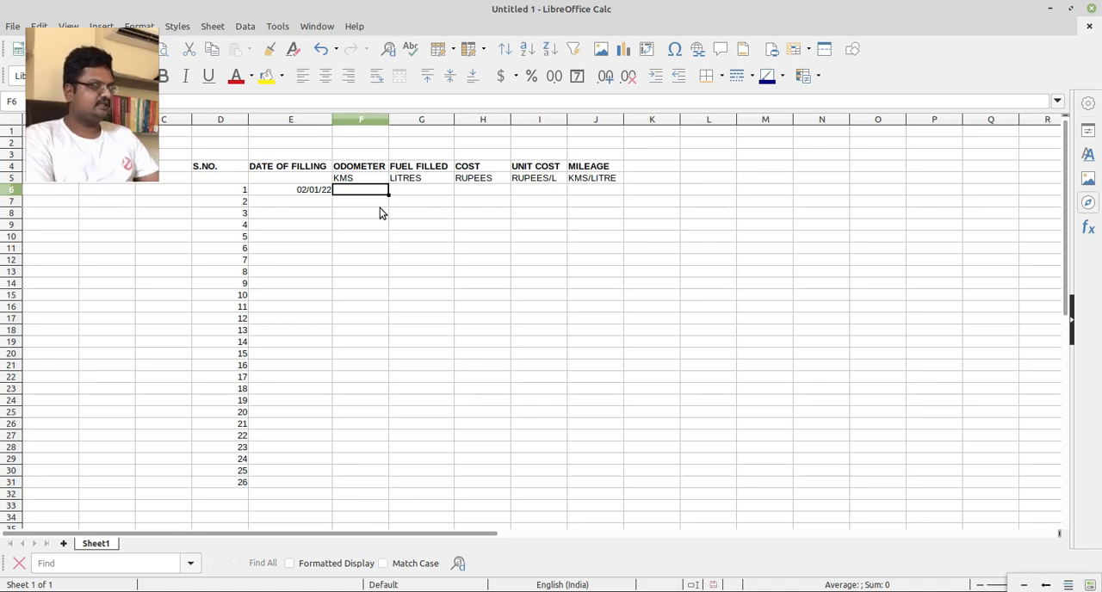
text(40)
key(Return)
key(Up)
key(Right)
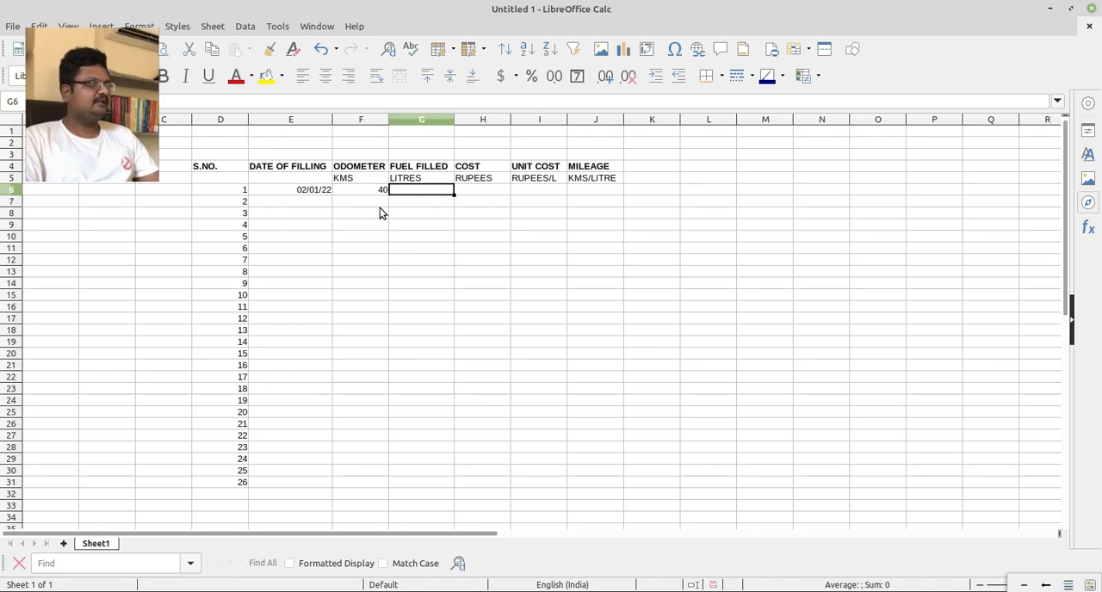
key(Right)
key(Left)
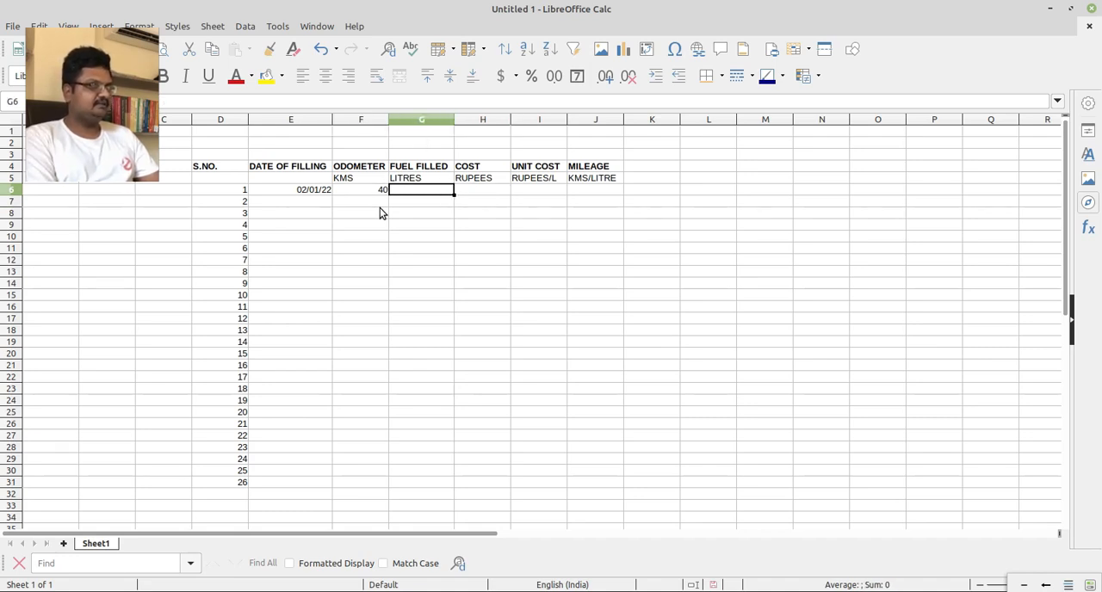
text(25)
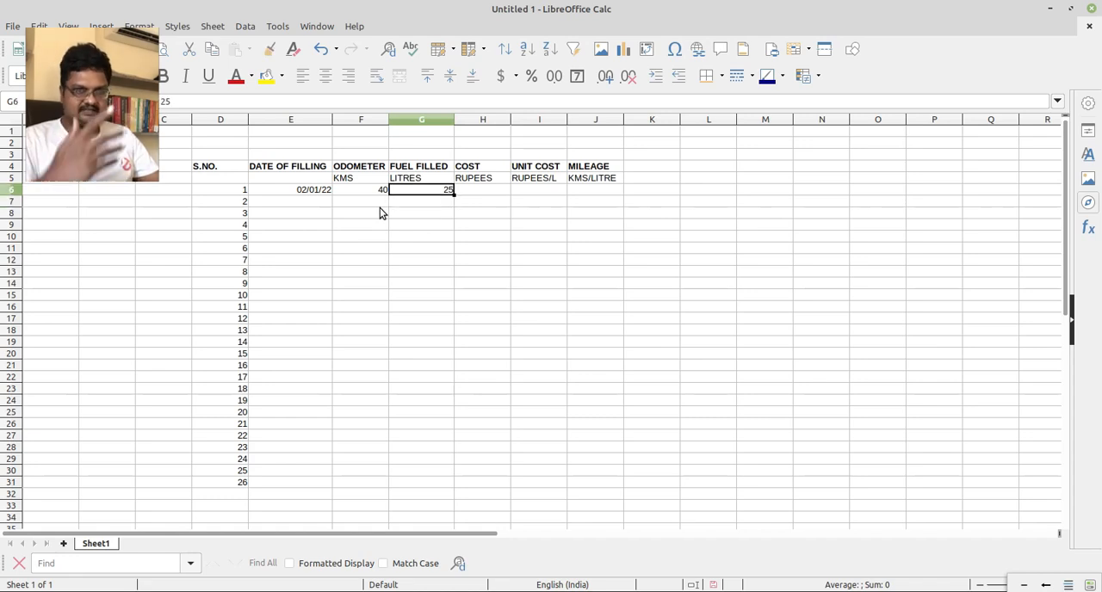
key(Right)
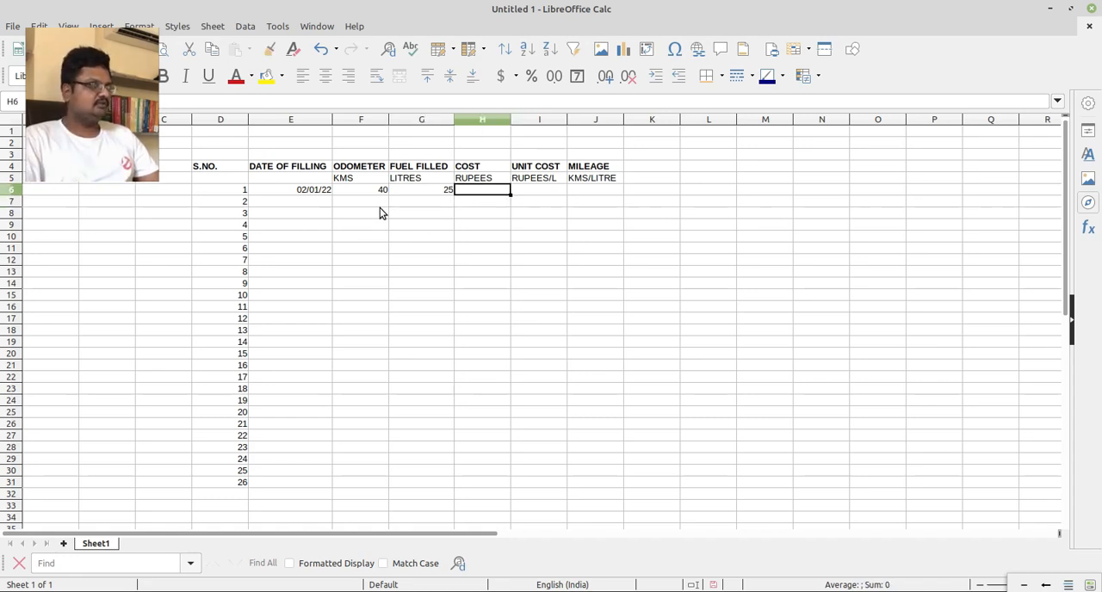
key(Up)
key(Up)
key(Left)
key(Up)
key(Down)
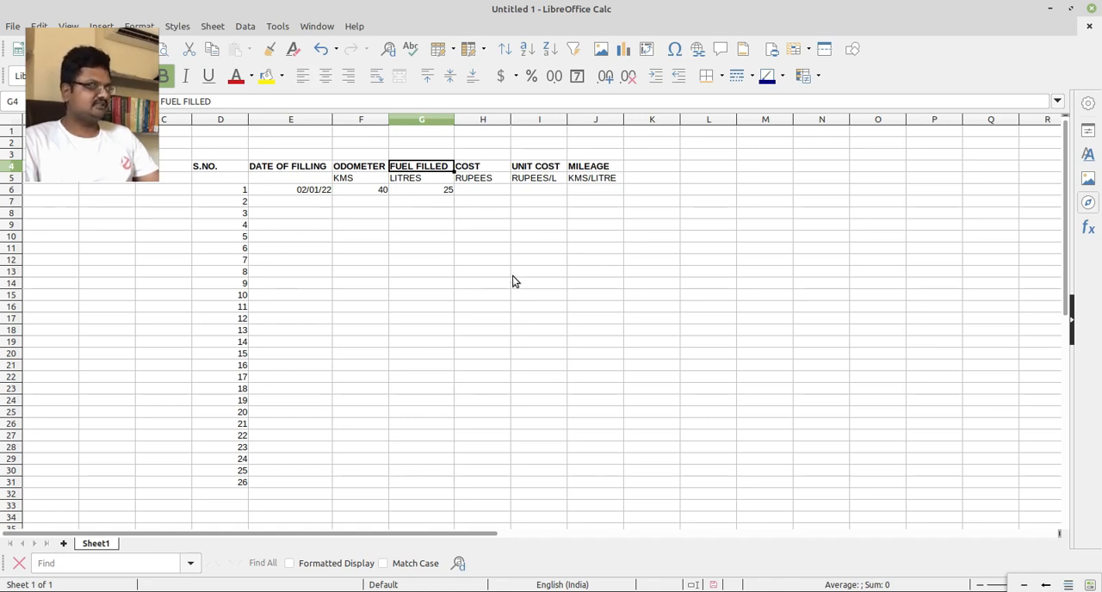
click(423, 190)
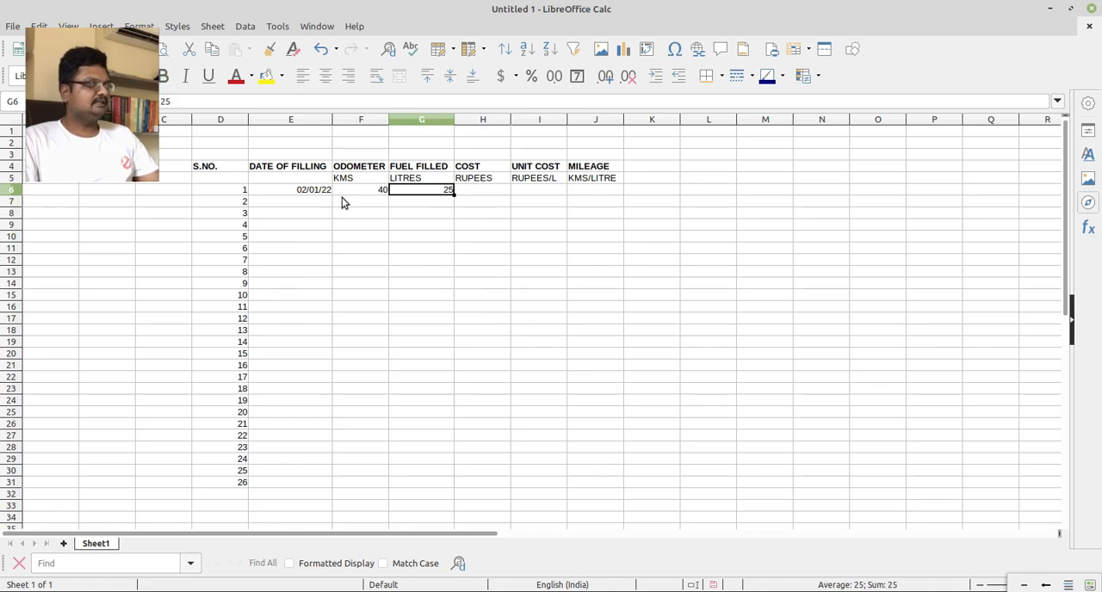
Enter 2500 in H6 as the first record's fuel cost.
double_click(482, 191)
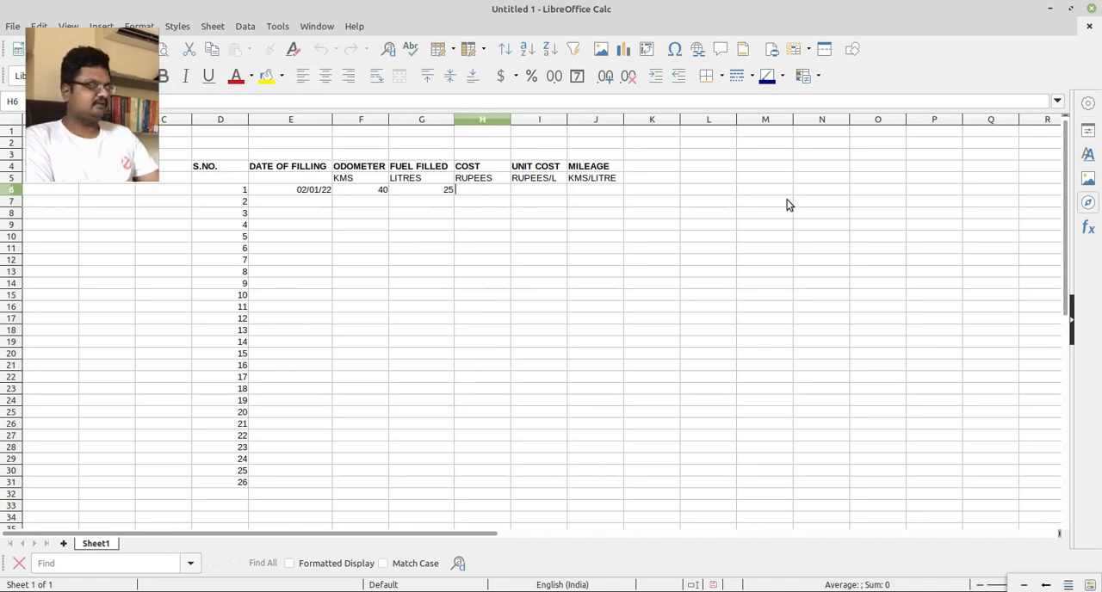
text(2500)
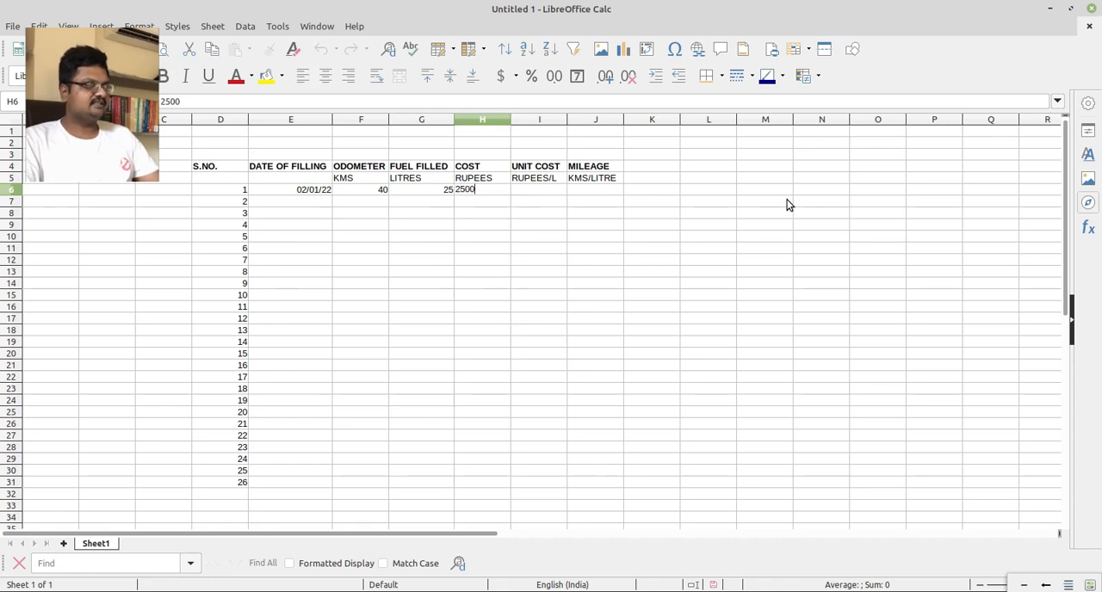
key(Return)
key(Up)
key(Right)
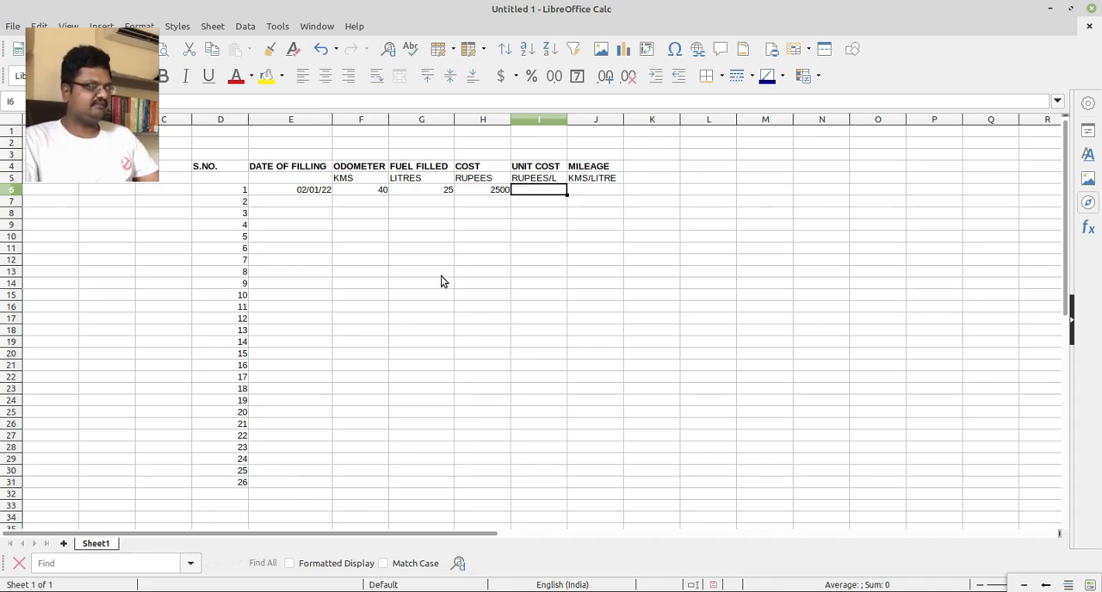
click(439, 203)
click(486, 200)
click(392, 206)
click(473, 205)
Start the unit cost formula in I6 with an IF whose test is AND(G6<>0, H6<>0).
click(543, 191)
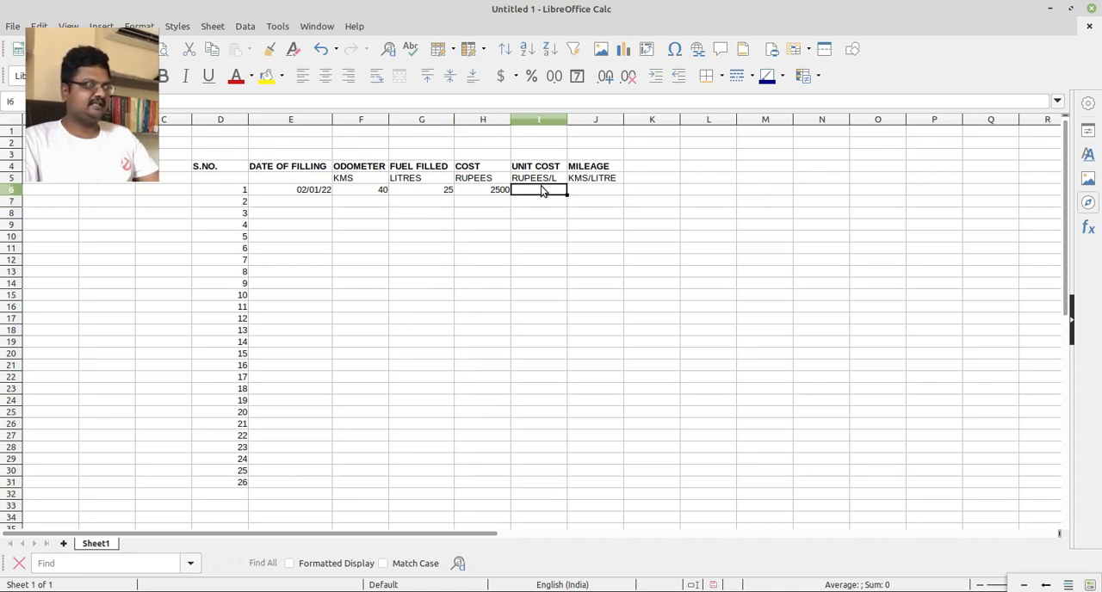
double_click(543, 191)
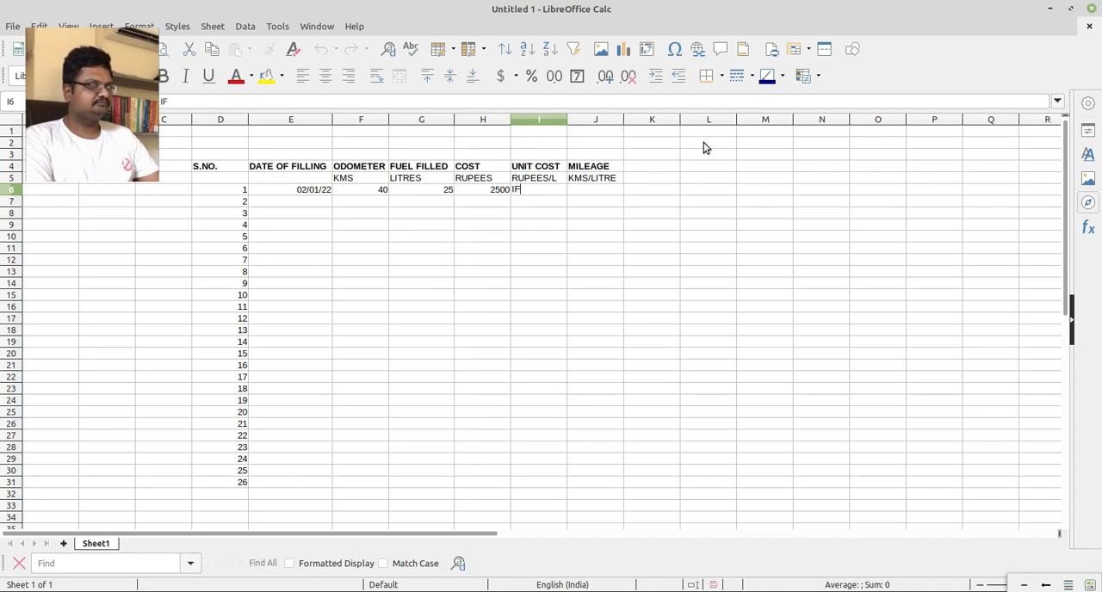
text(=IF()
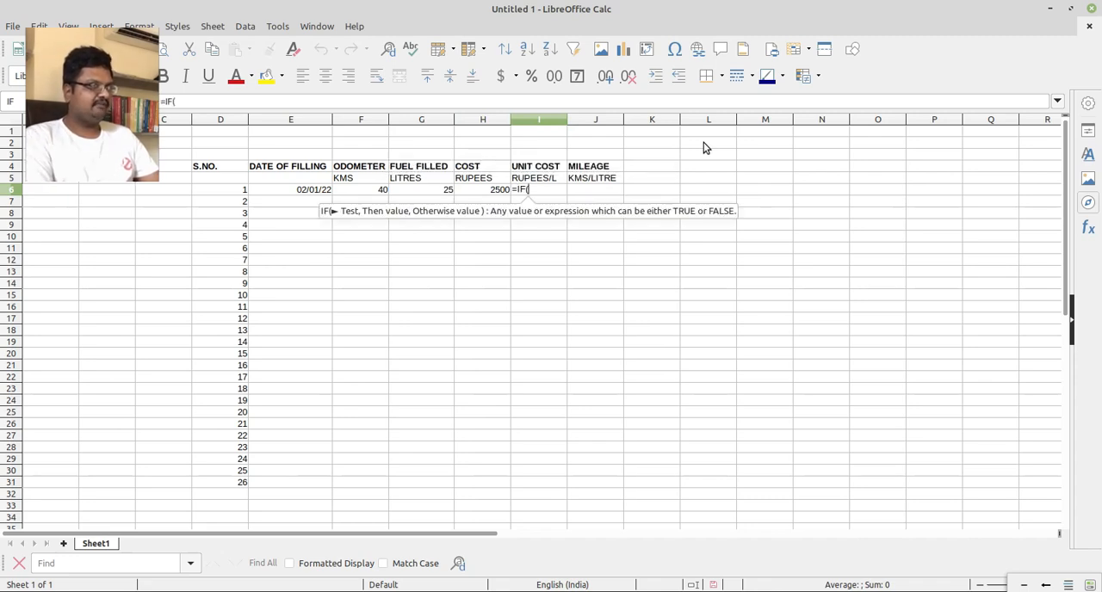
text(AND()
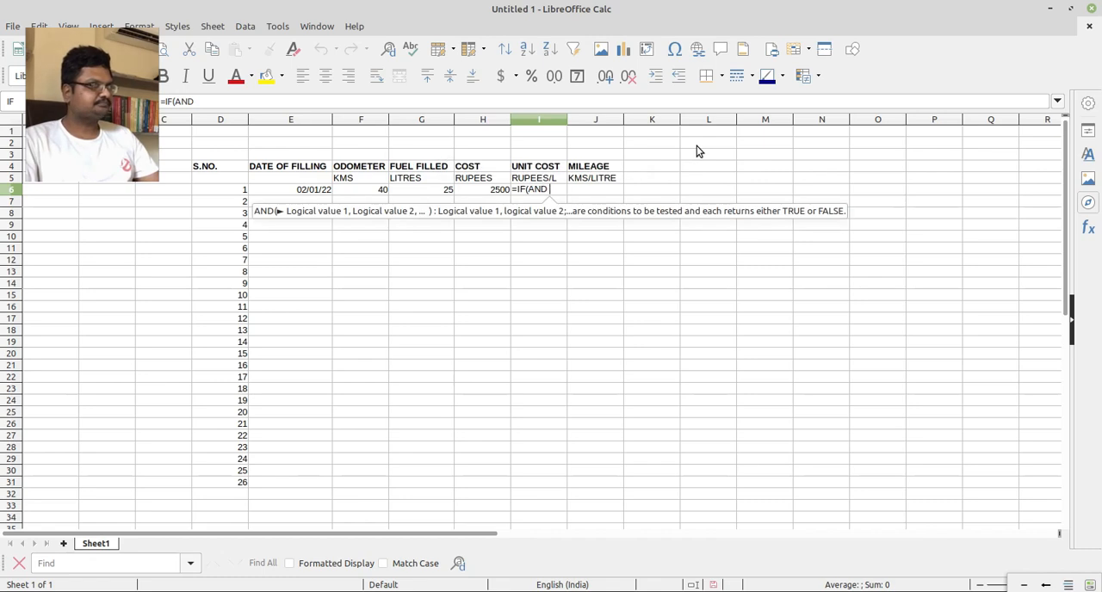
click(442, 191)
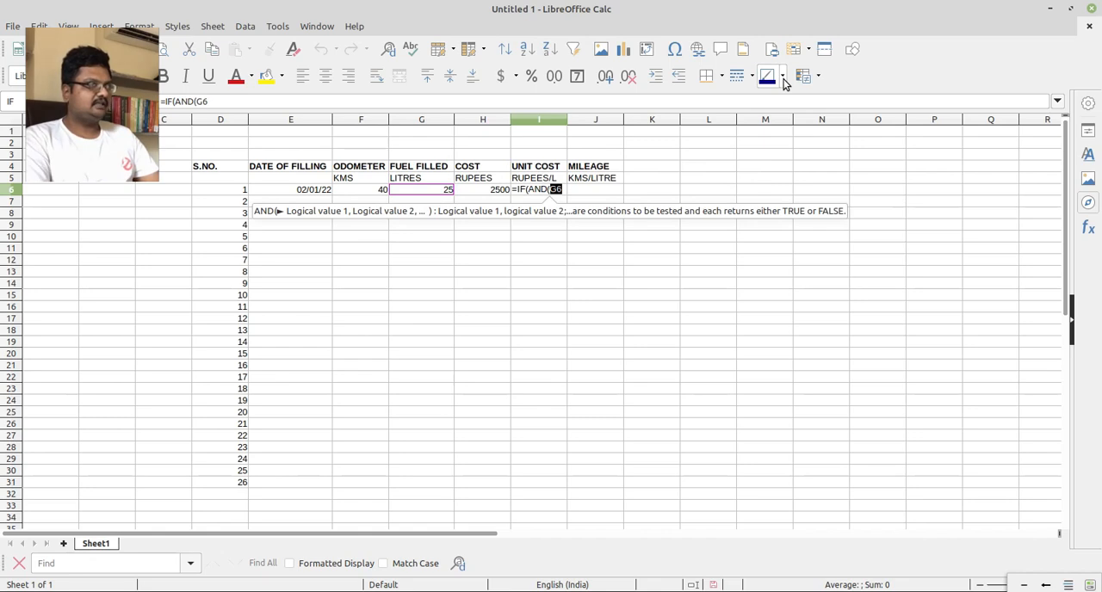
text(<>0)
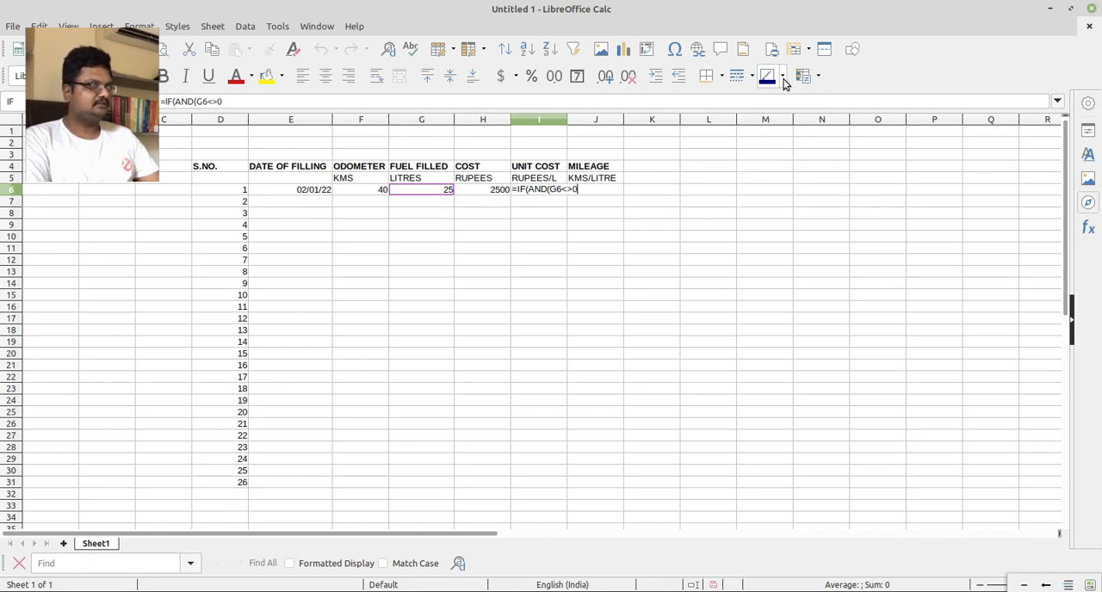
text(,)
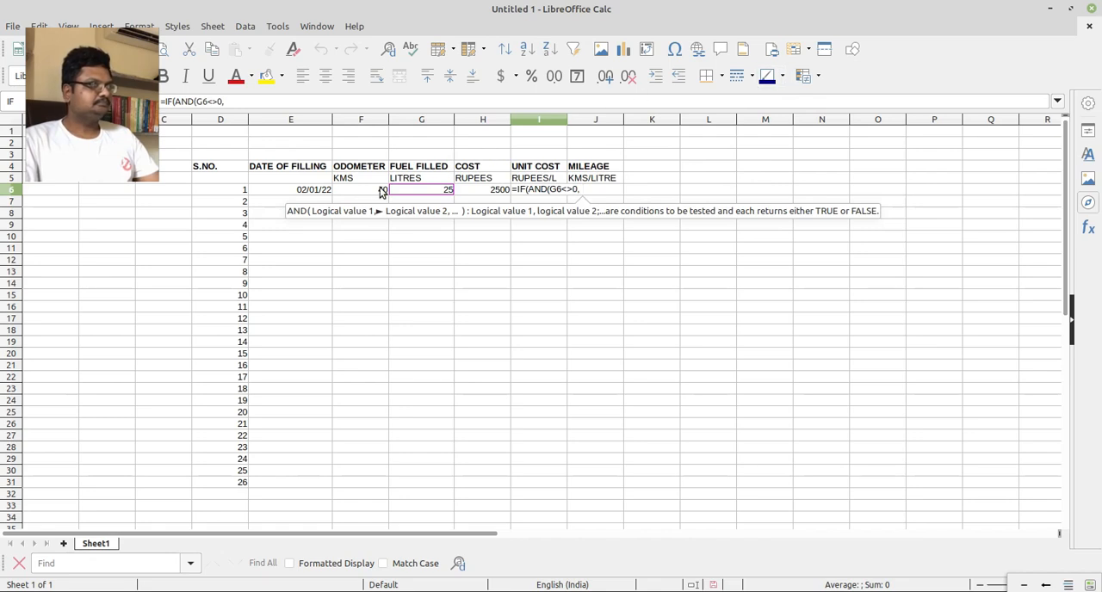
click(484, 193)
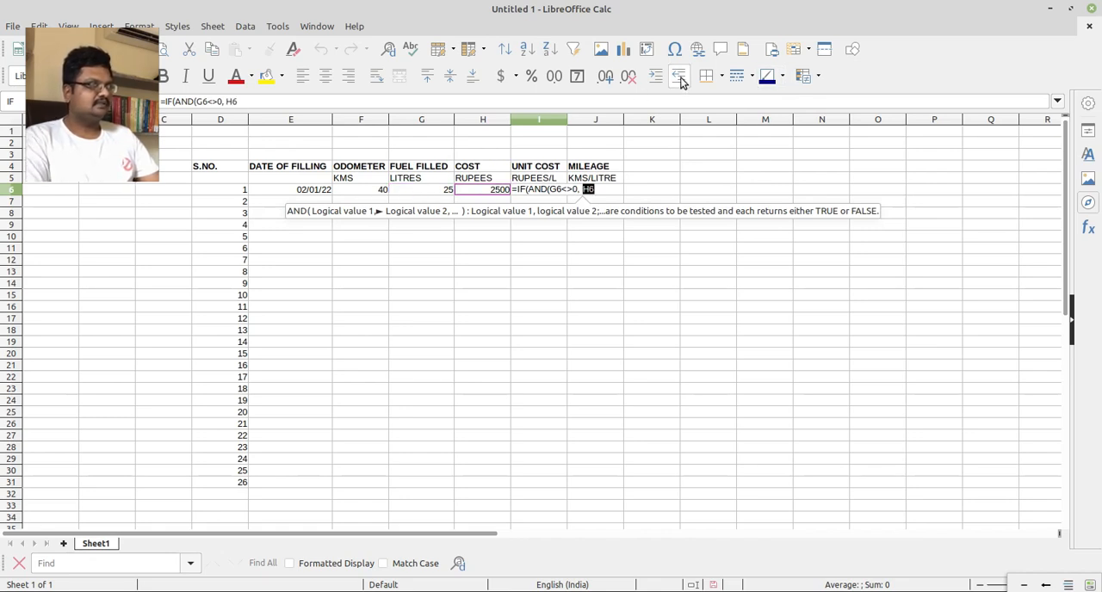
text(<>0))
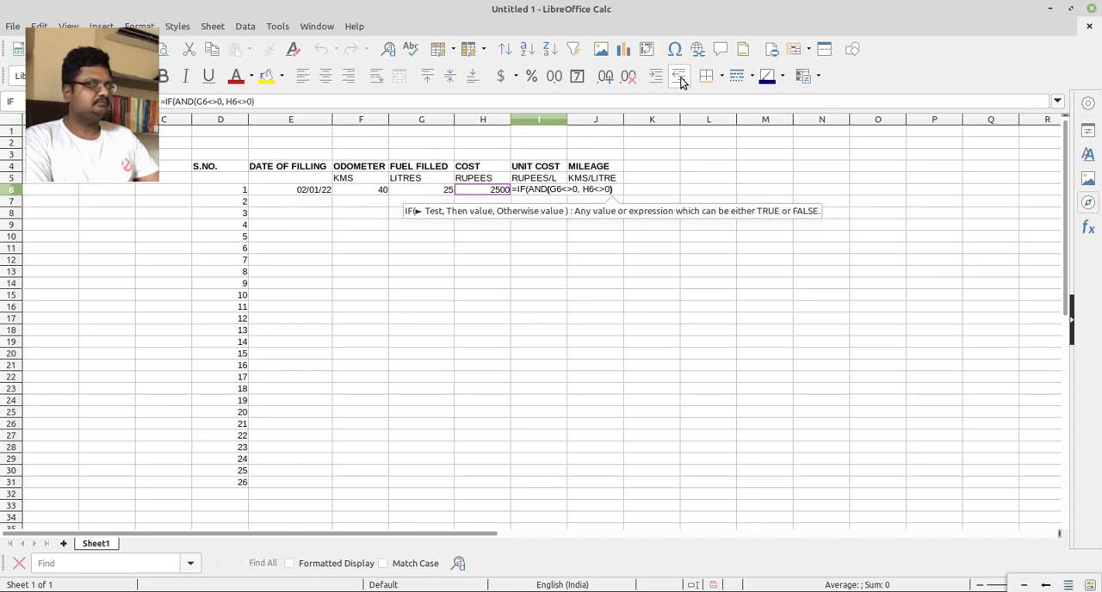
text(,)
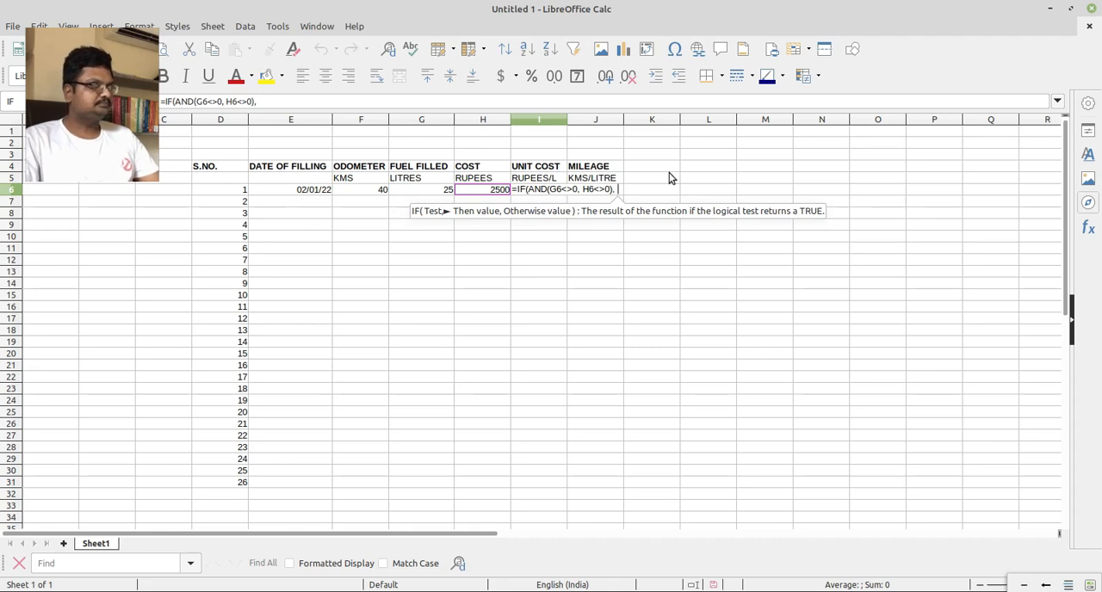
Complete I6's formula with H6/G6 as the value when the test is true, and fill it down to I32.
click(495, 195)
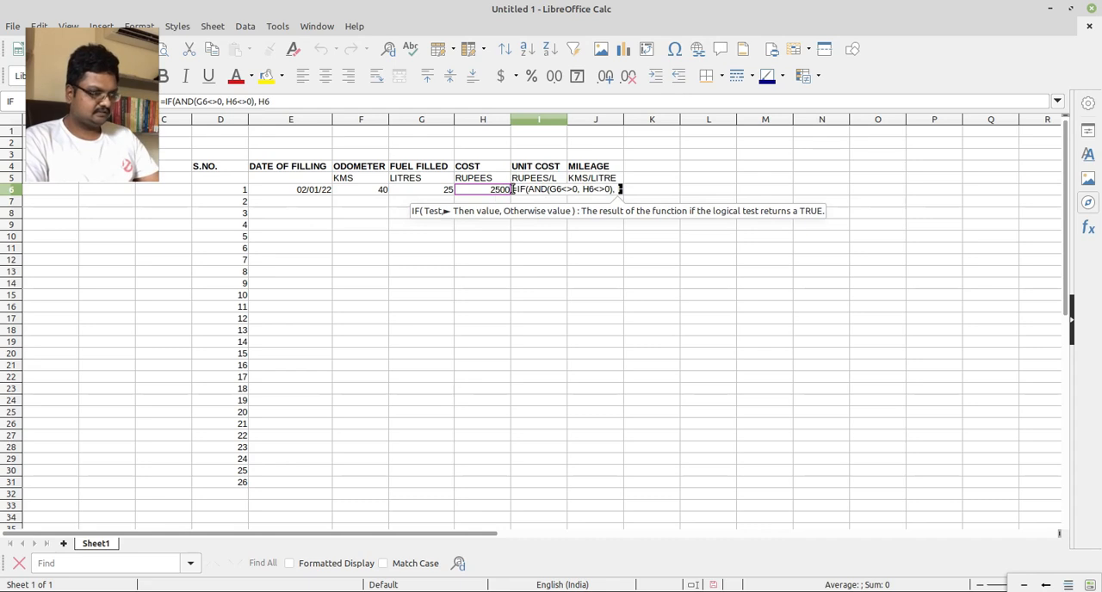
text(/)
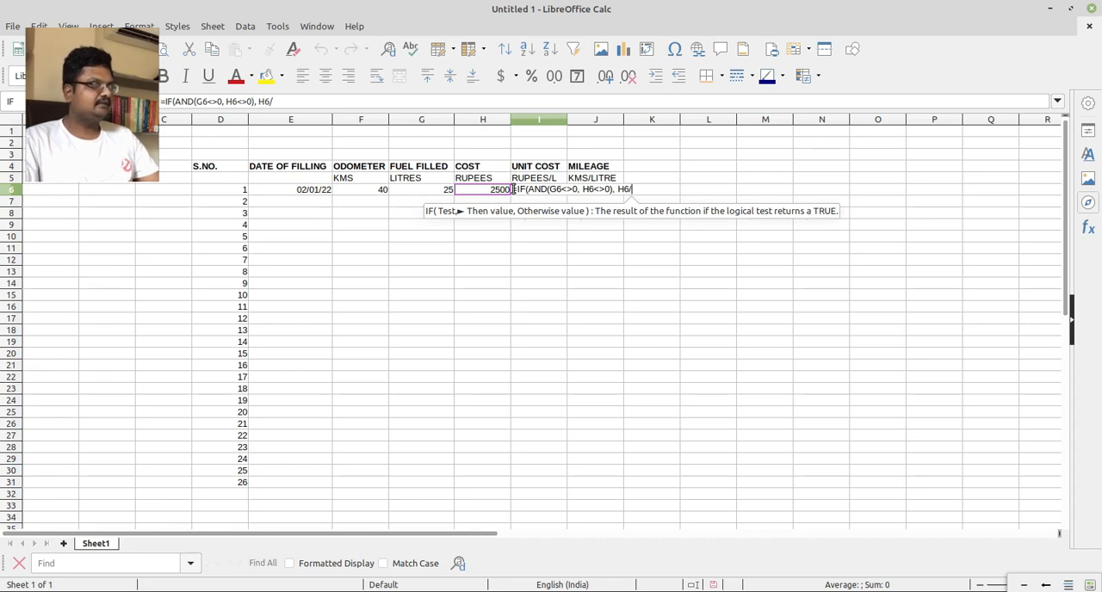
click(440, 191)
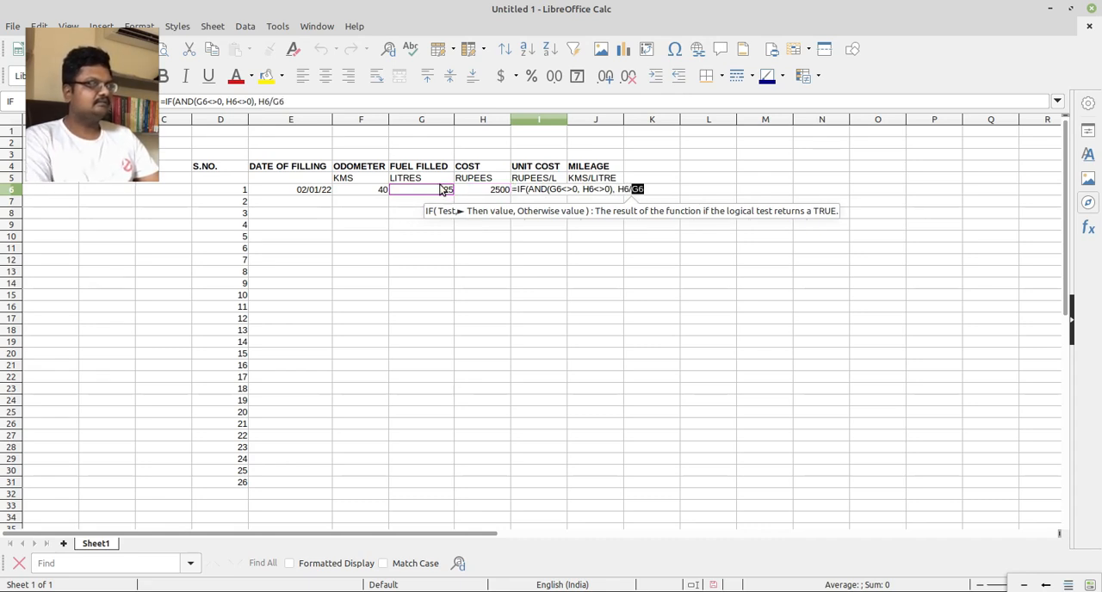
text())
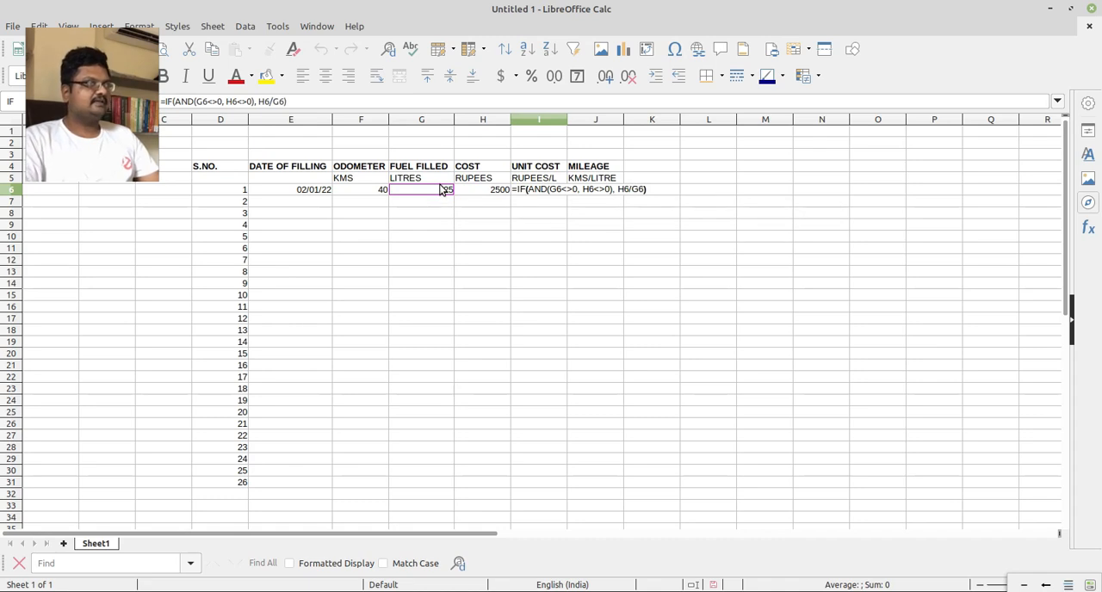
key(Return)
key(Up)
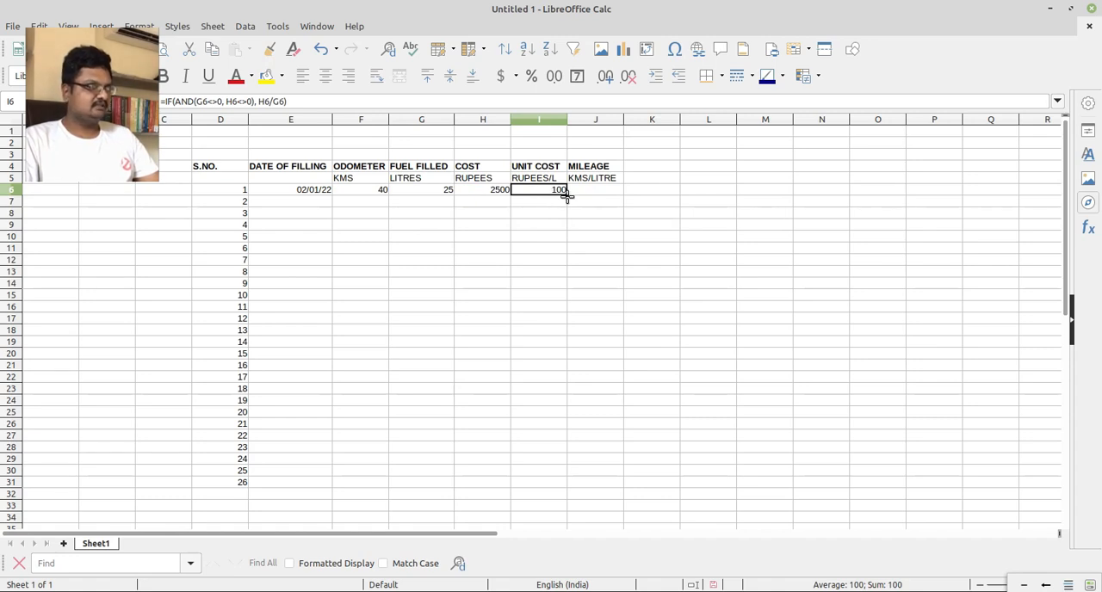
drag(566, 196, 564, 497)
click(519, 249)
Add "N/A" as the otherwise value in I6's unit cost formula and fill the revised formula down to I32.
click(562, 190)
double_click(562, 189)
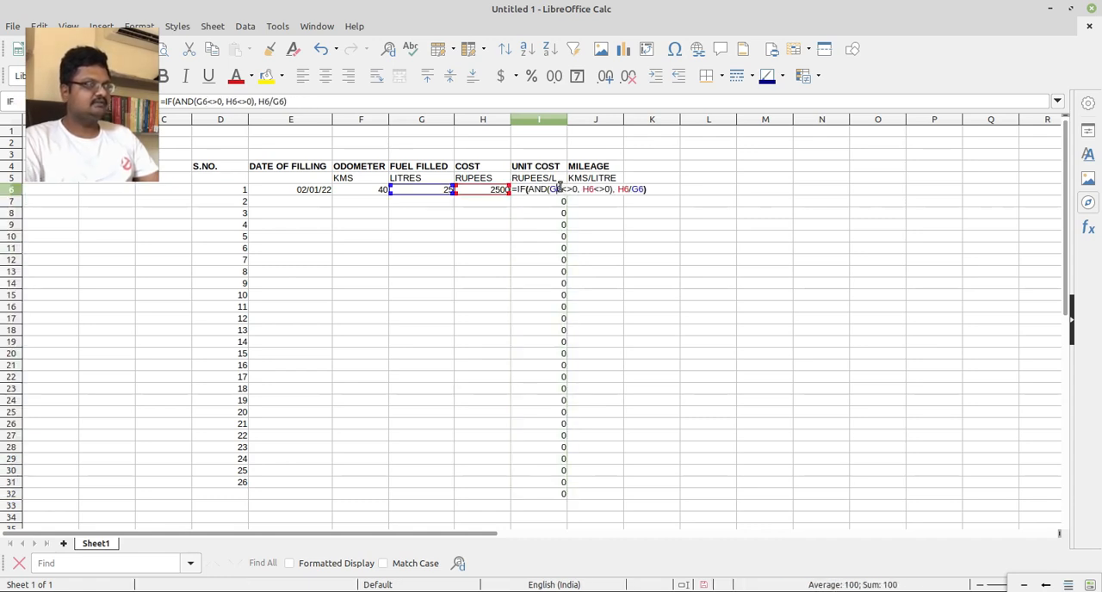
key(End)
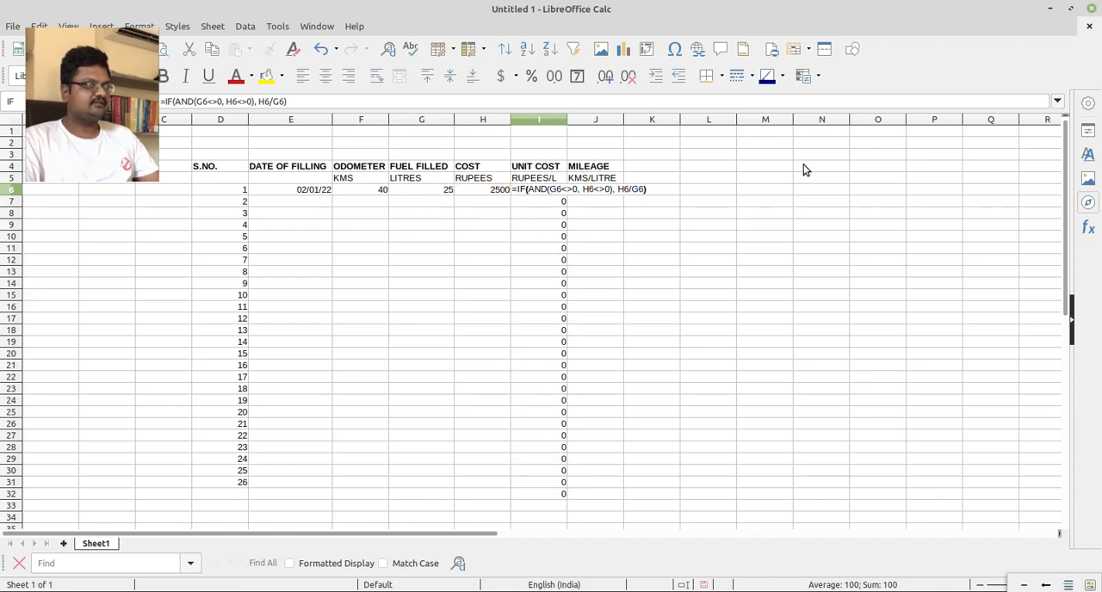
key(Left)
key(Left)
key(Right)
text(, ")
text(NA")
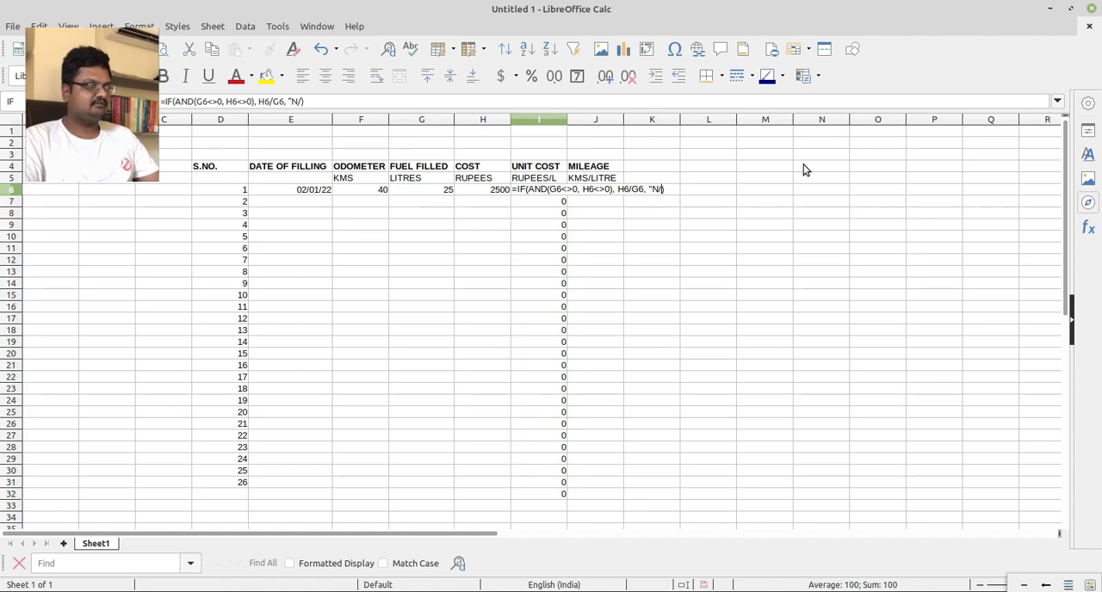
key(Return)
key(Up)
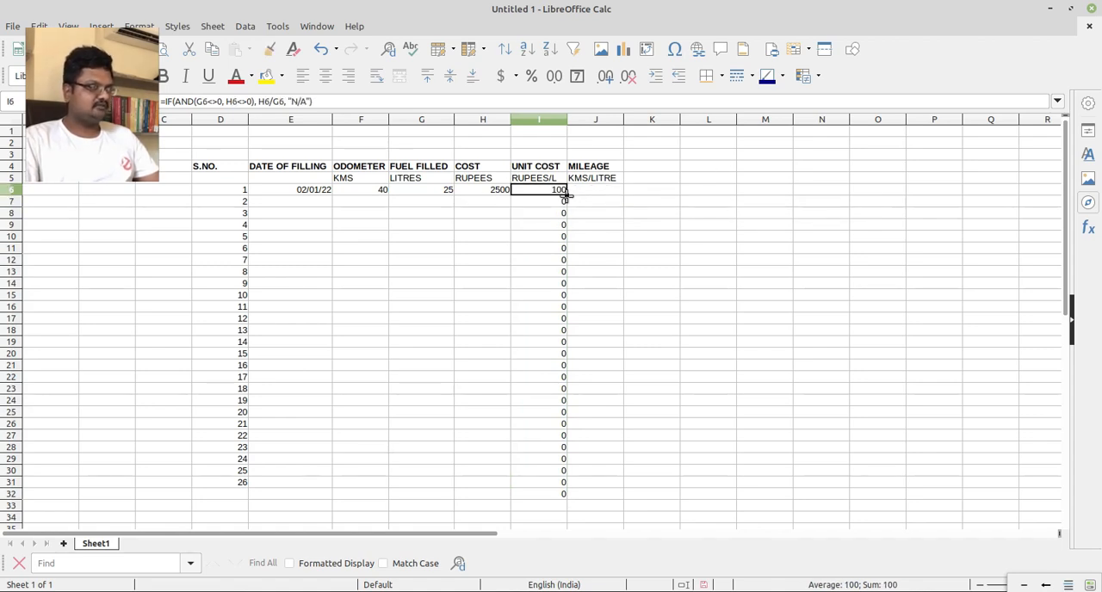
drag(565, 194, 568, 497)
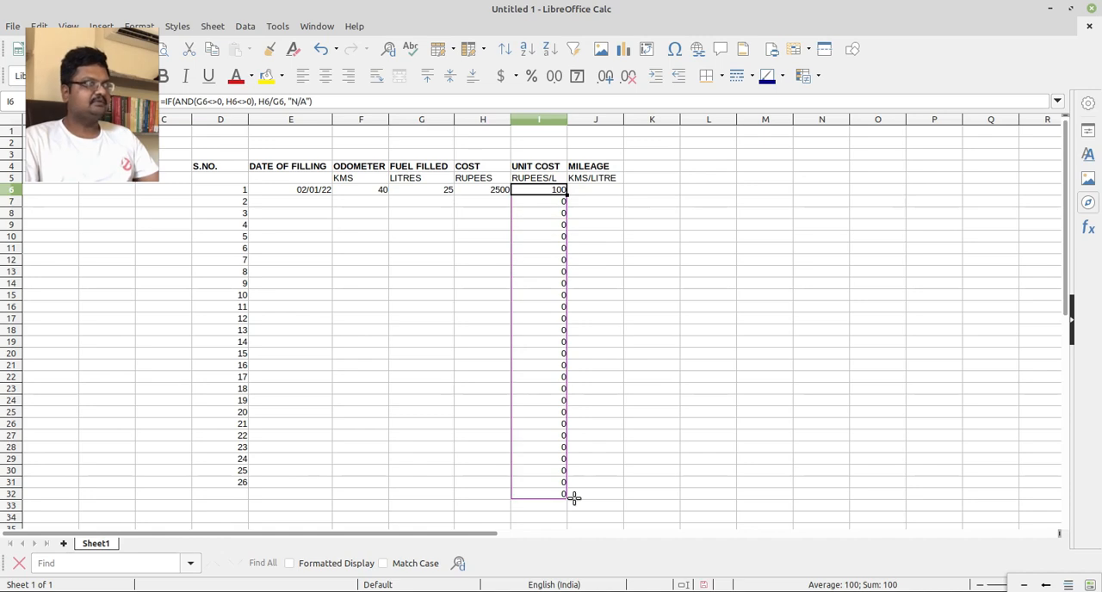
click(594, 283)
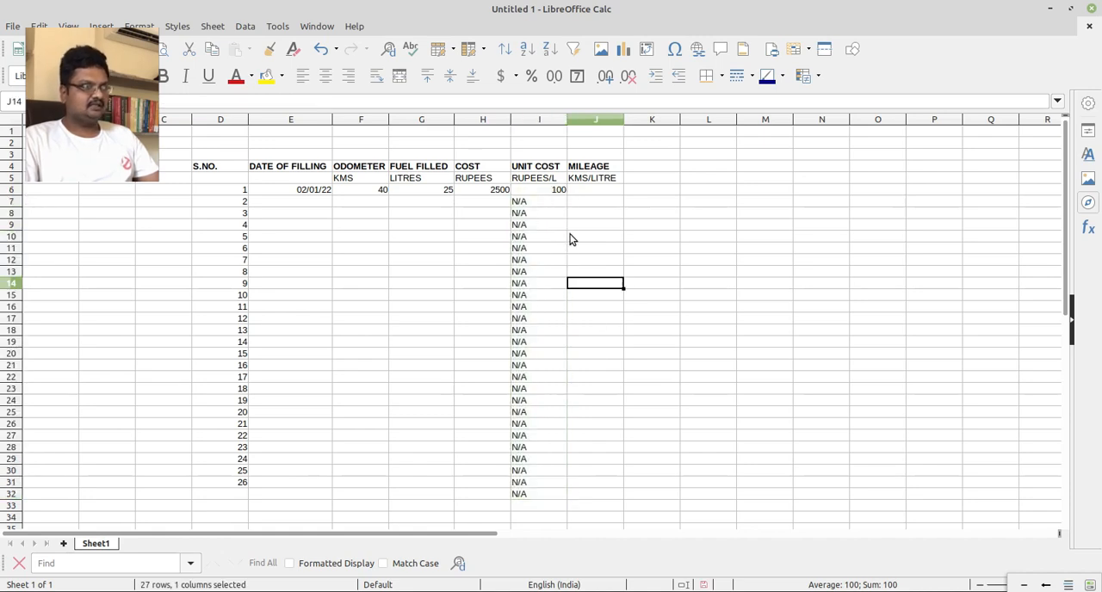
click(551, 202)
key(Up)
key(Right)
key(Left)
key(Left)
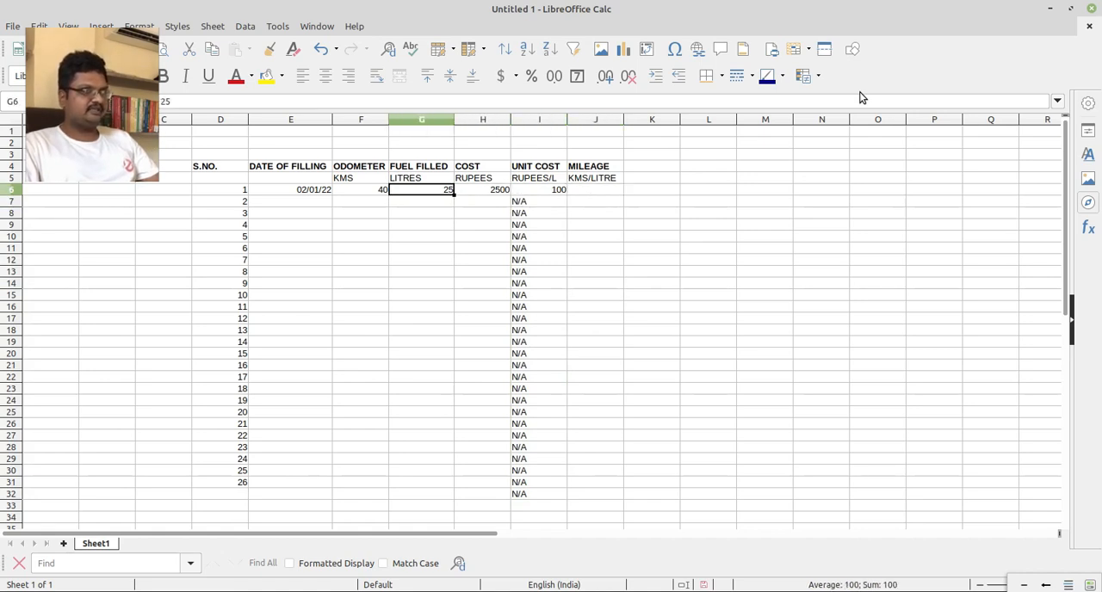
key(Left)
key(Left)
key(Left)
key(Right)
key(Right)
key(Right)
key(Right)
key(Right)
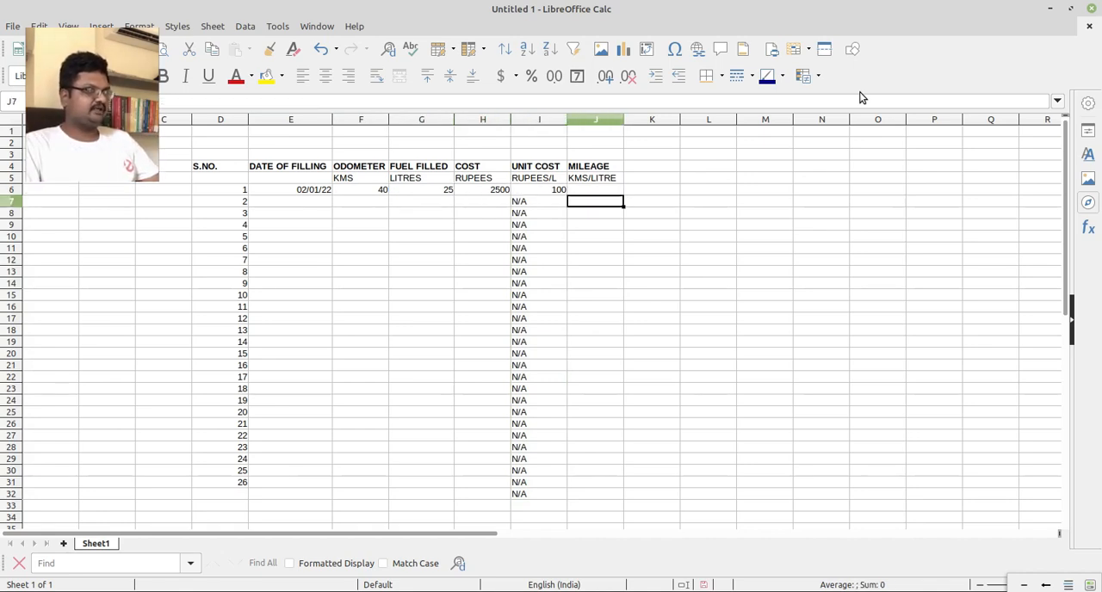
key(Down)
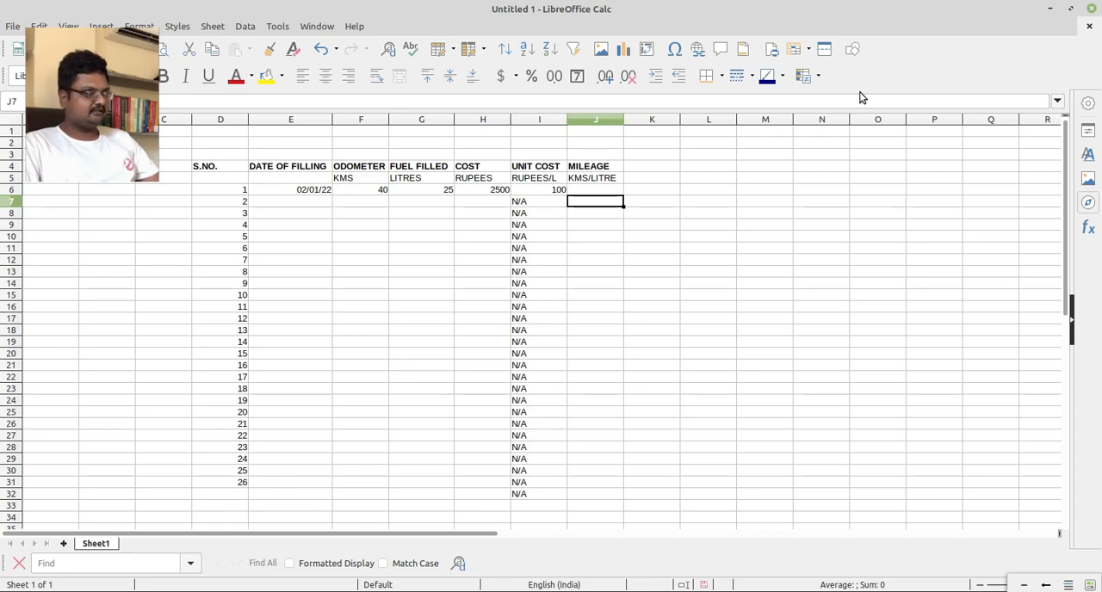
key(Up)
key(Left)
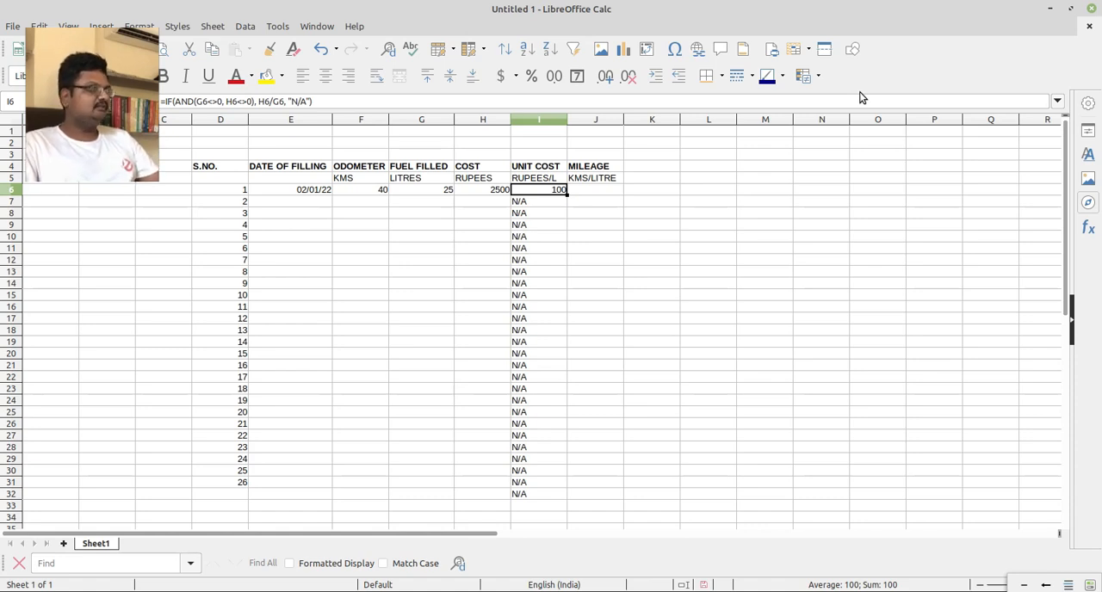
Enter 10 JAN 22 in E7 as the second record's date of filling.
key(Down)
key(Left)
key(Left)
key(Left)
key(Left)
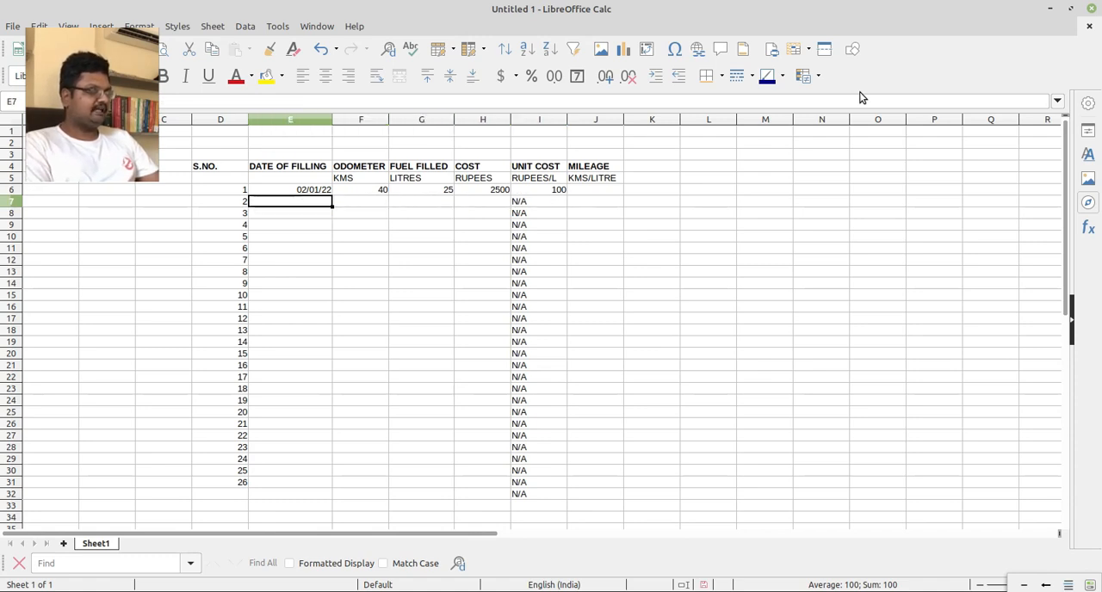
key(F2)
text(10 JAN 22)
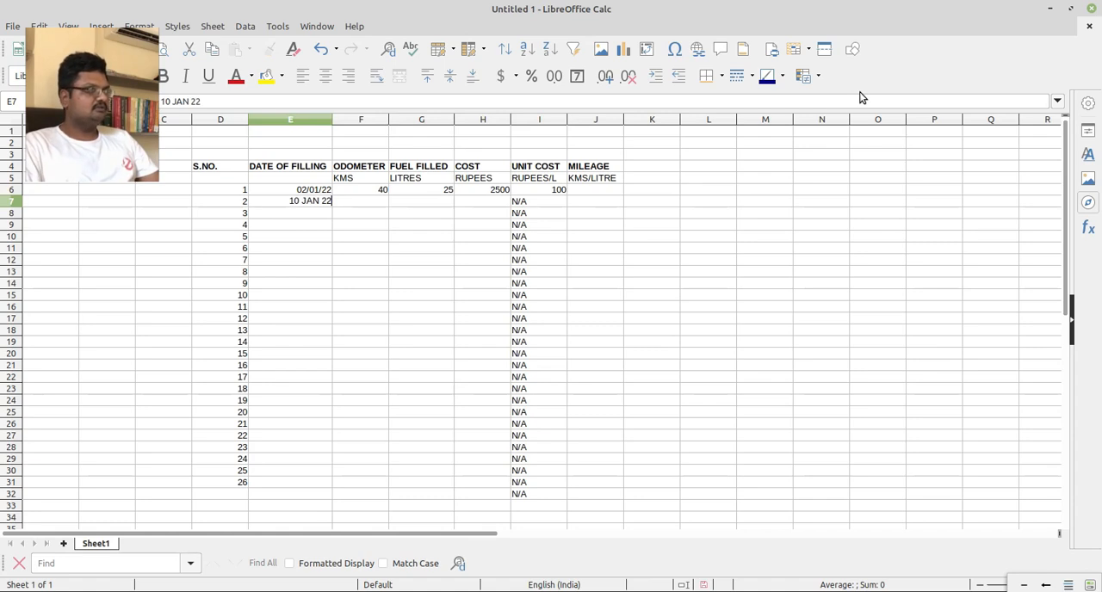
key(Return)
key(Up)
Enter 340 in F7 as the second record's odometer reading.
key(Right)
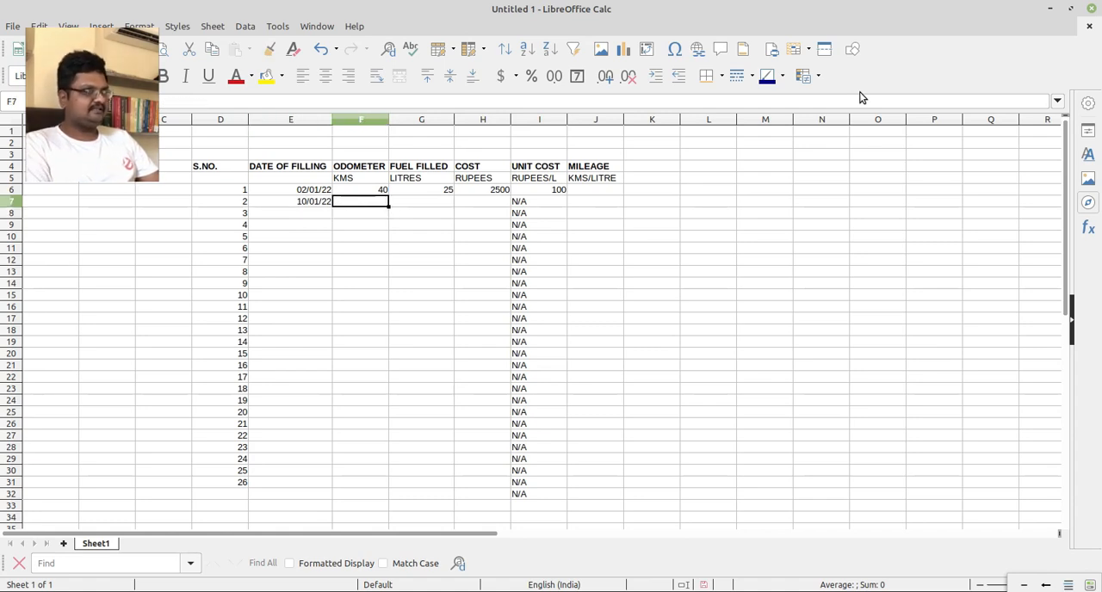
text(340)
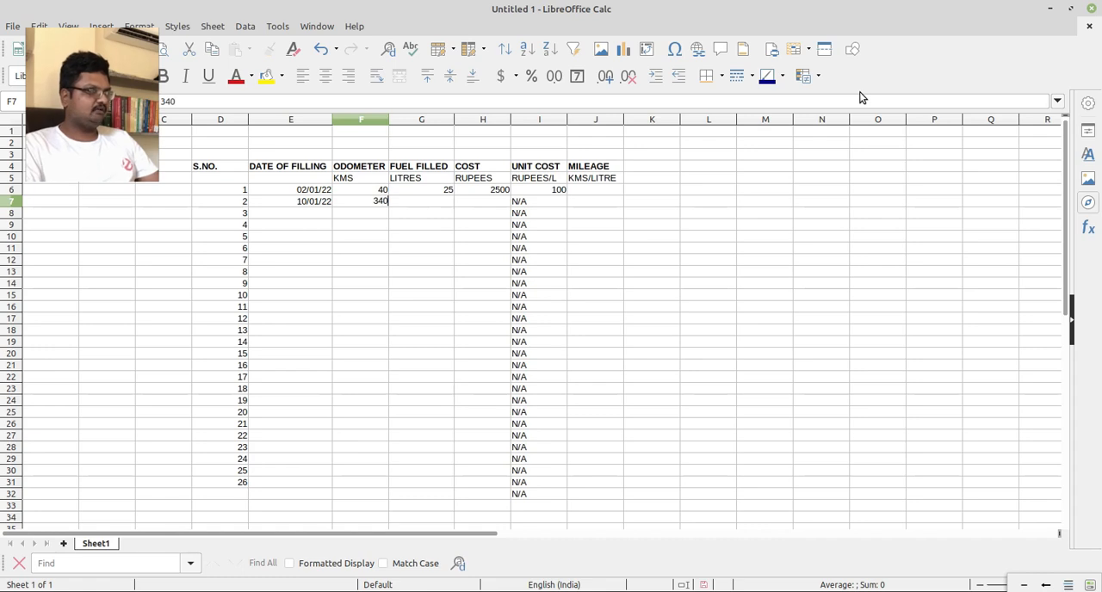
key(Return)
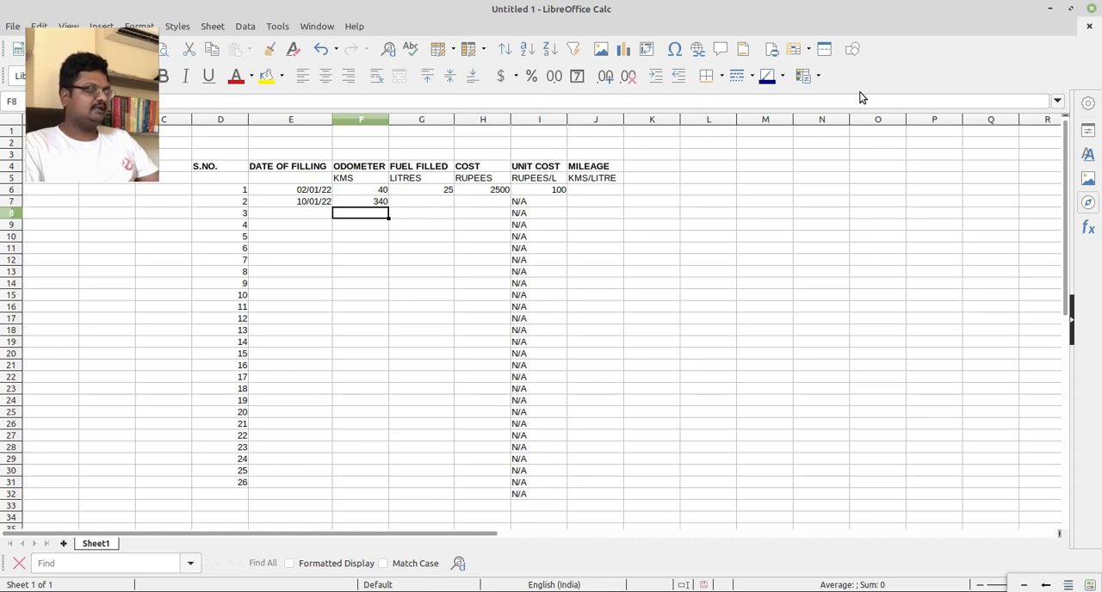
Enter 23.5 in G7 as the second record's fuel filled and 2350 in H7 as its cost.
key(Up)
key(Right)
text(23.5)
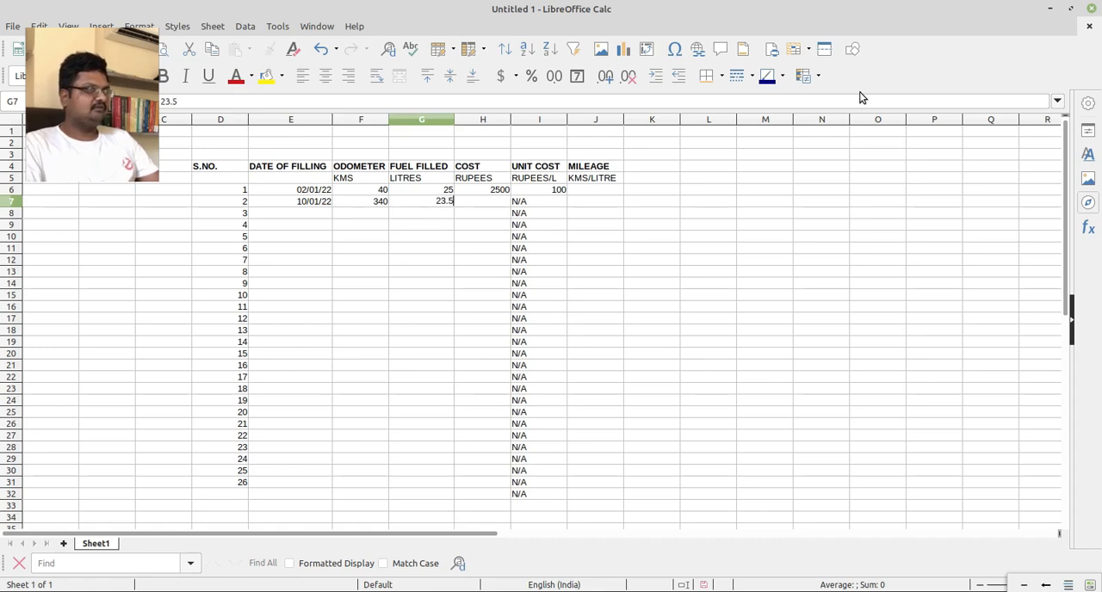
key(Return)
key(Right)
key(Up)
text(23)
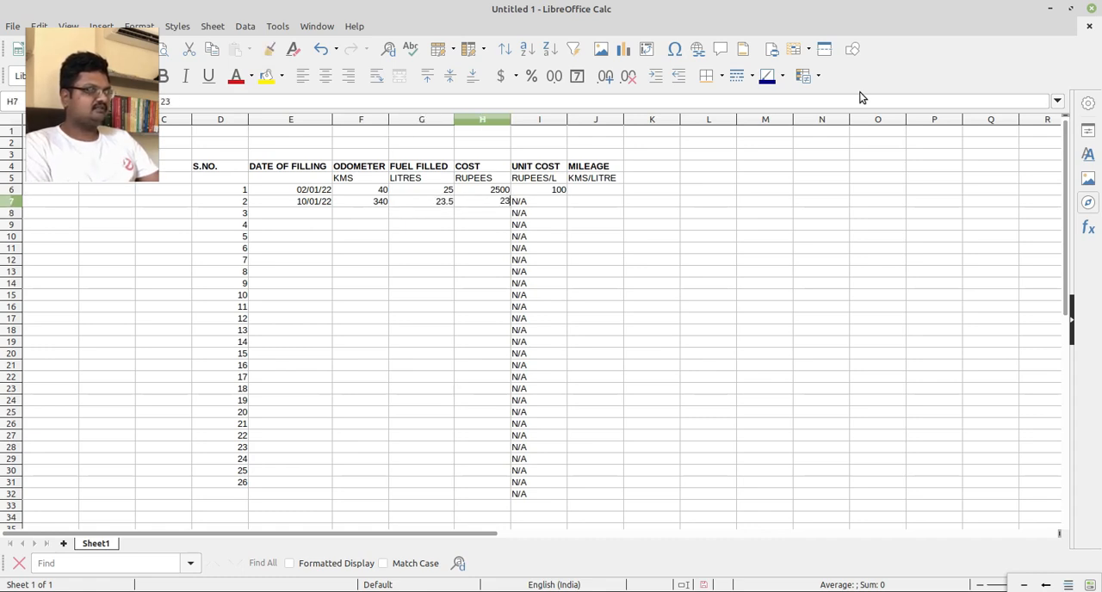
text(50)
key(Return)
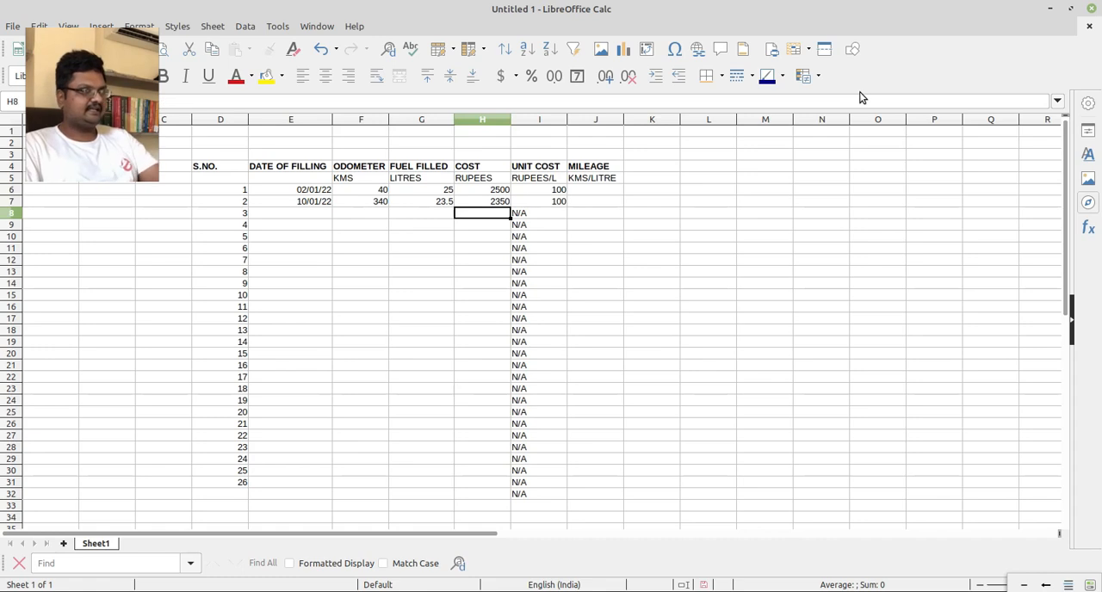
key(Right)
key(Up)
key(Right)
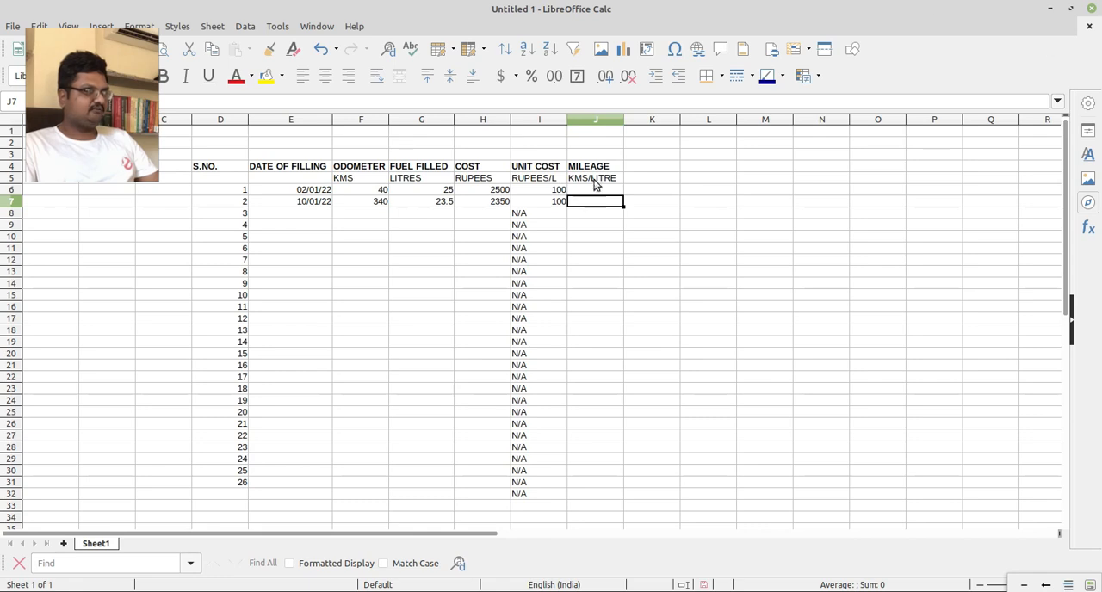
double_click(592, 204)
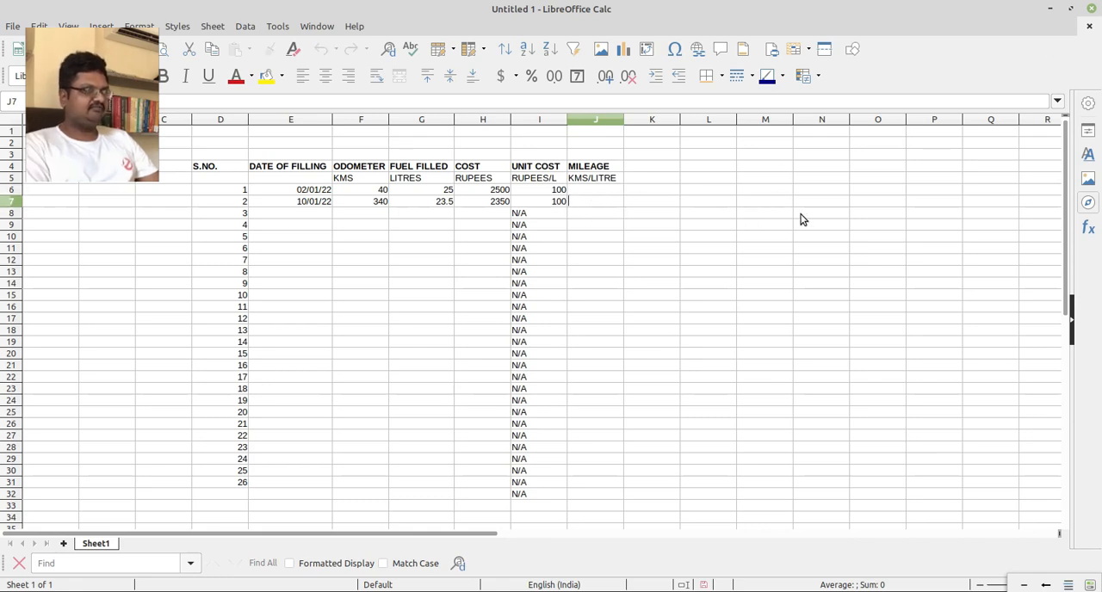
text(=)
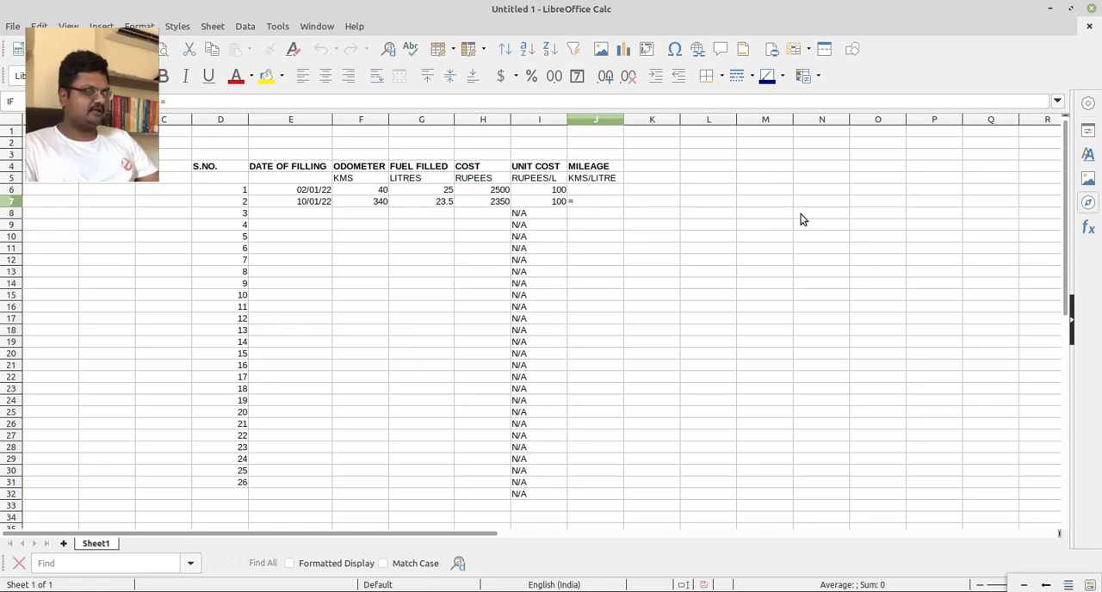
key(Escape)
click(591, 235)
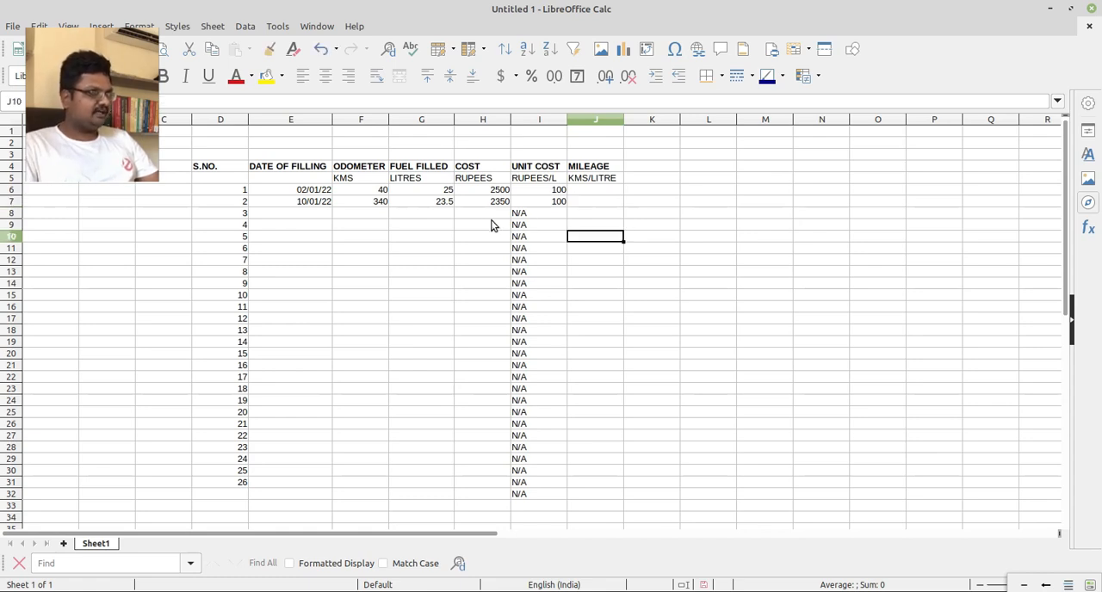
click(442, 203)
click(365, 202)
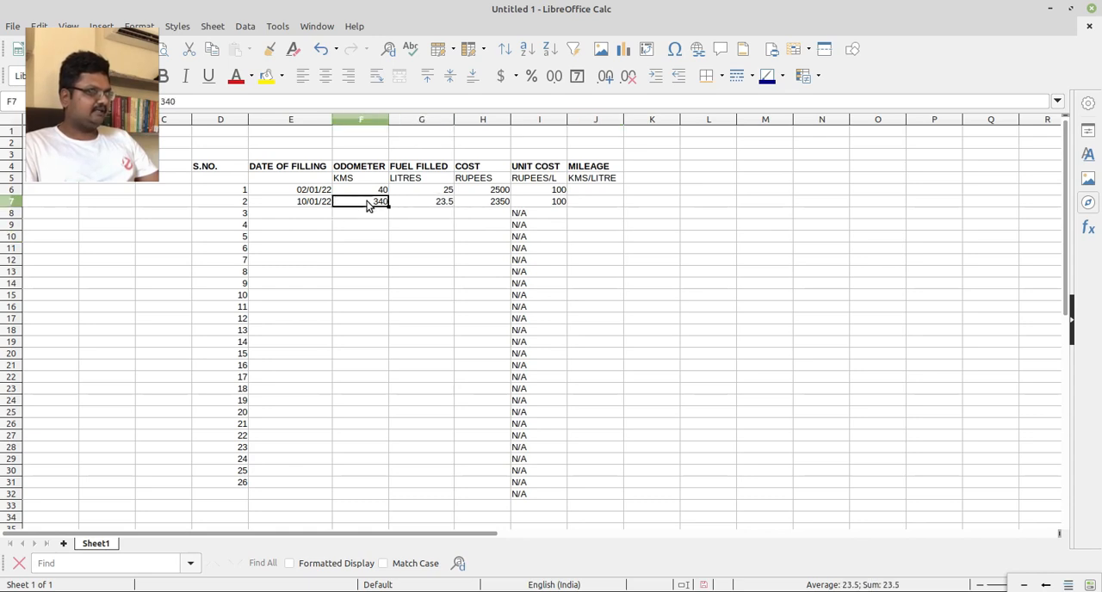
click(382, 191)
click(379, 203)
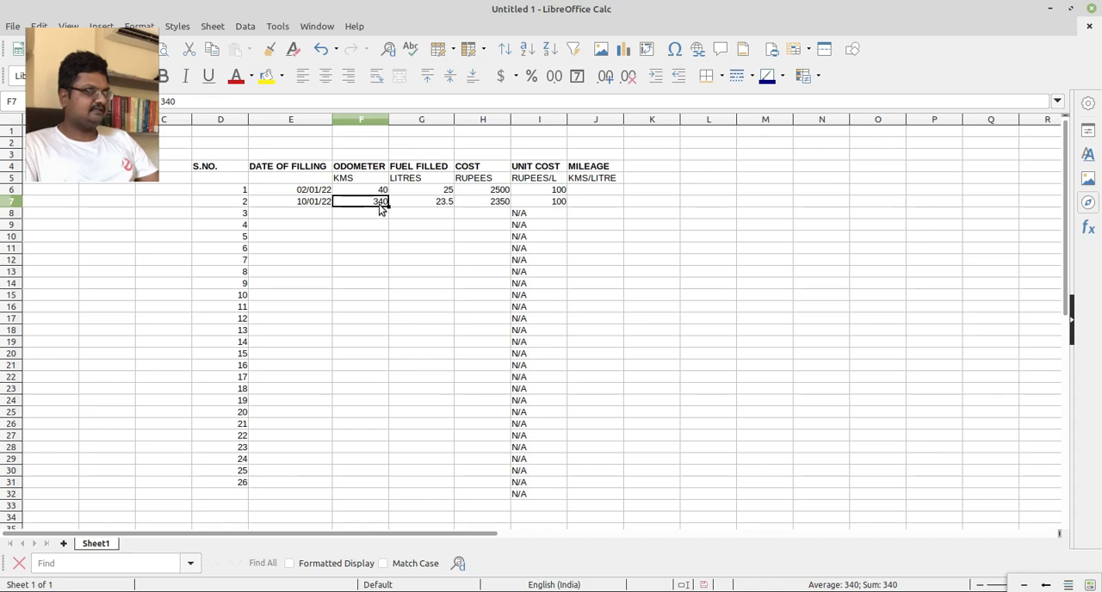
click(442, 205)
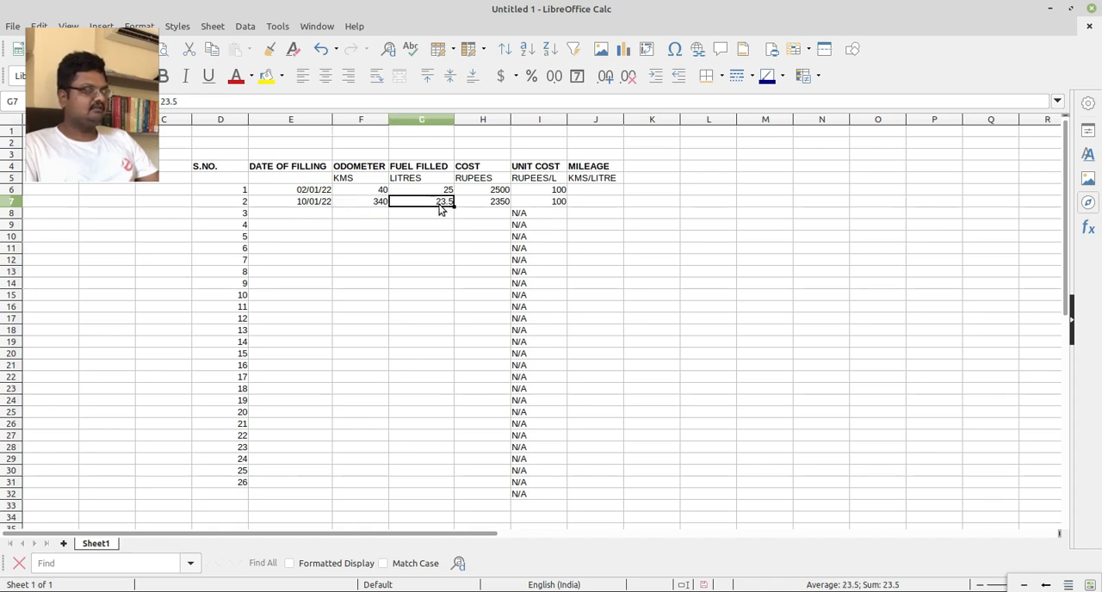
Begin the mileage formula in J7 as an IF with an AND test of G7<>0 and F7<>0.
double_click(594, 204)
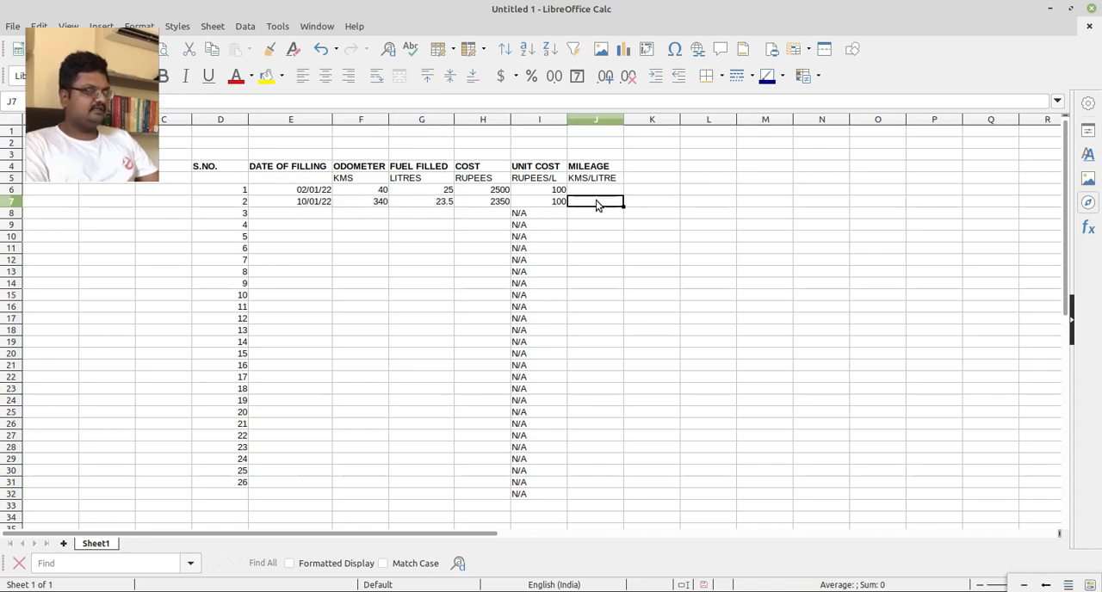
text(=IF)
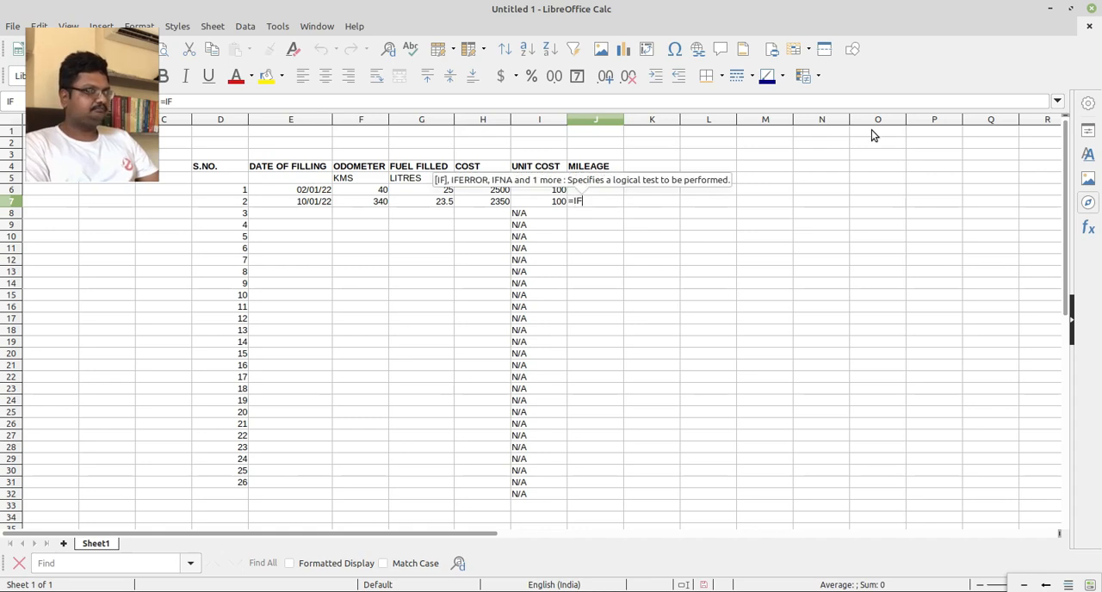
text((A)
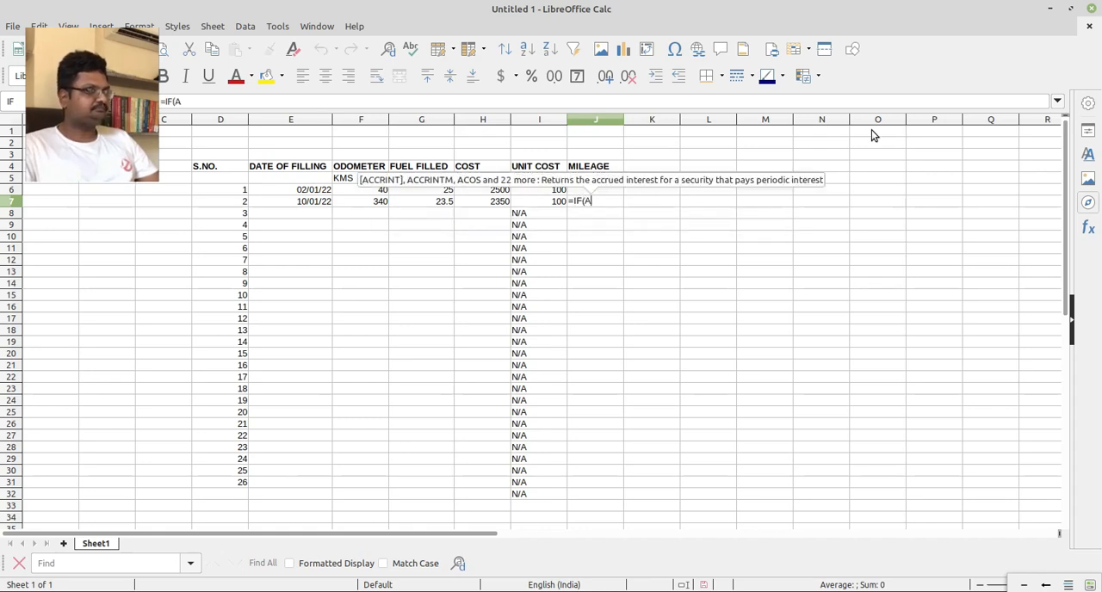
text(ND()
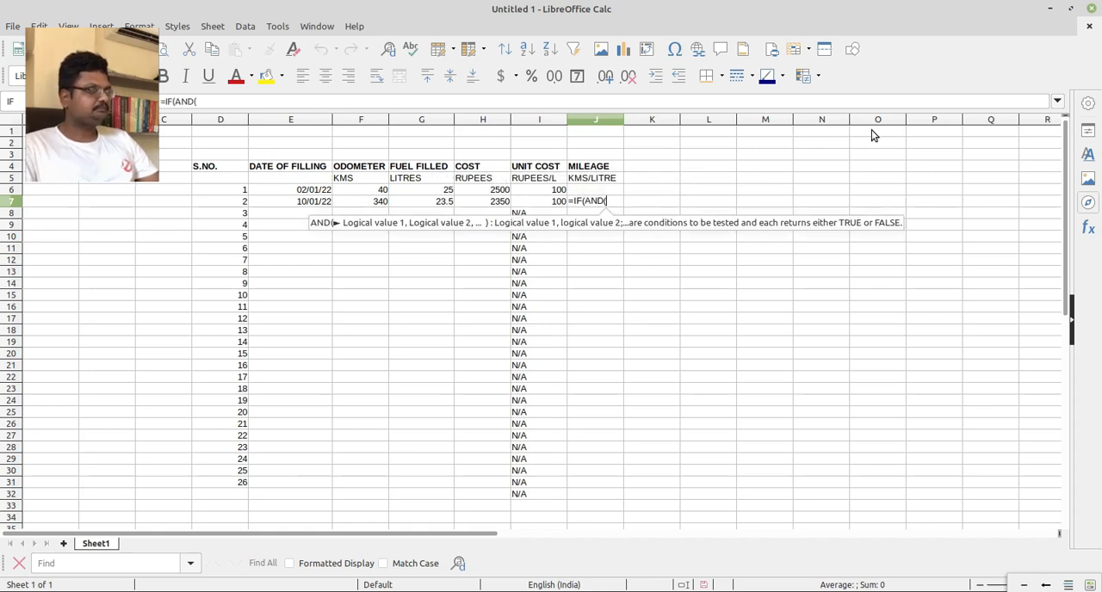
click(426, 203)
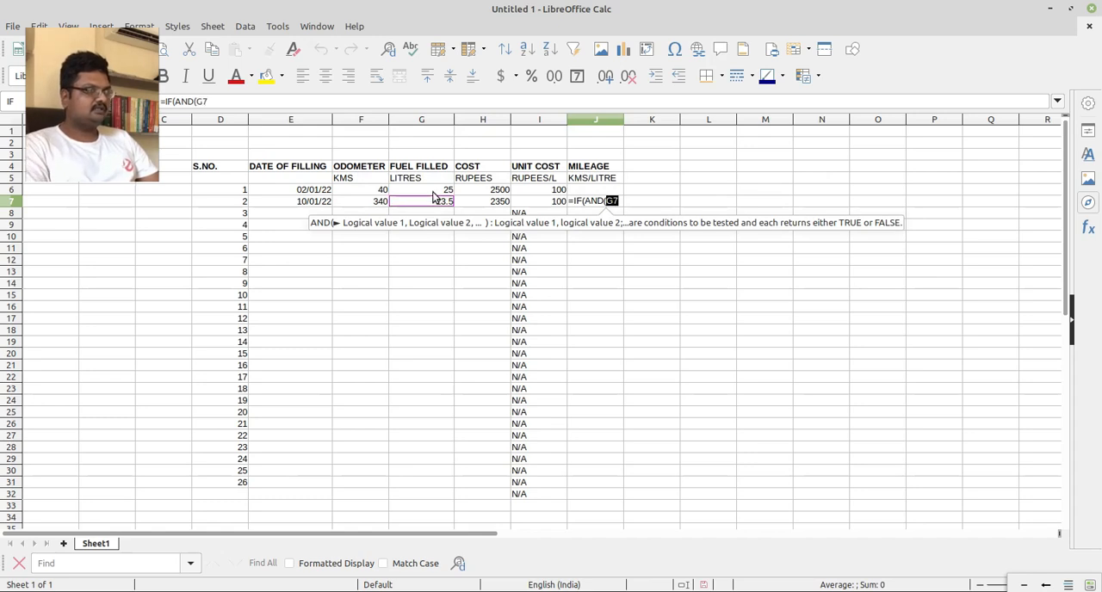
text(<>0,)
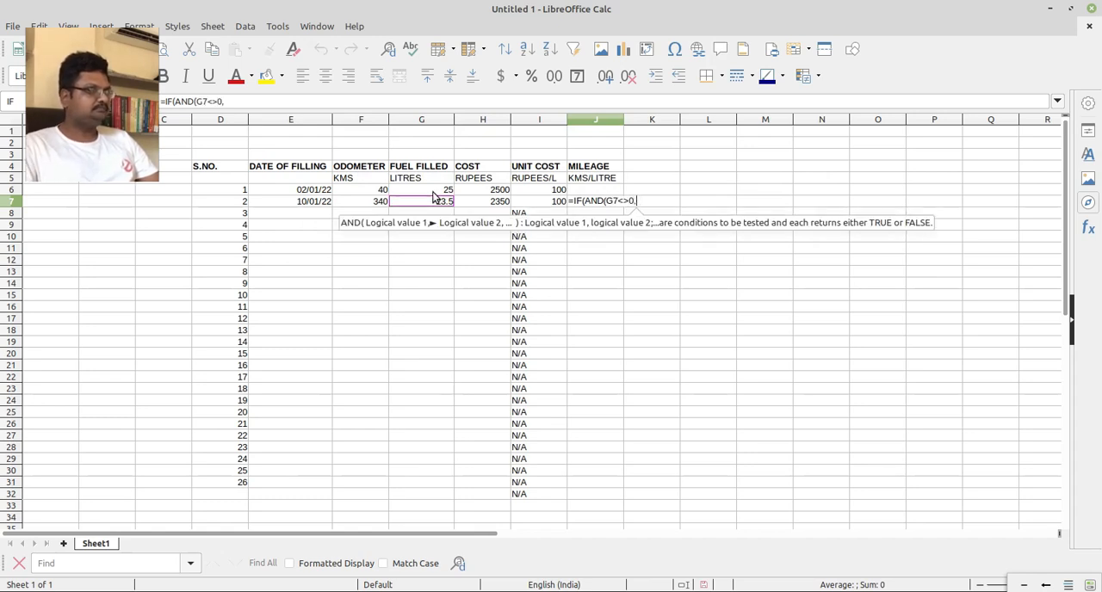
click(379, 205)
text(<>0)
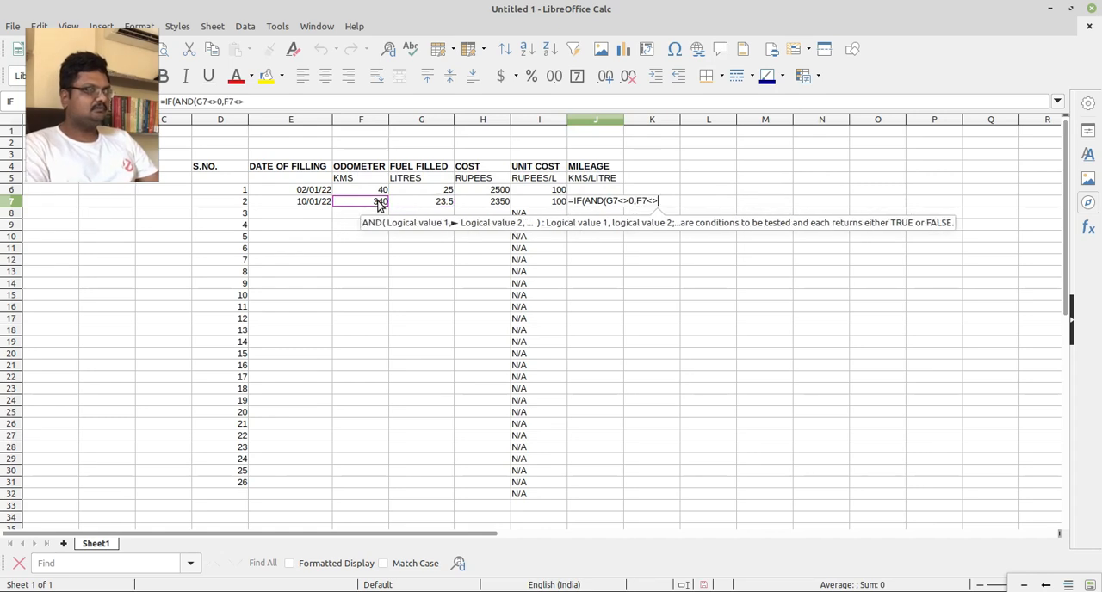
text(,)
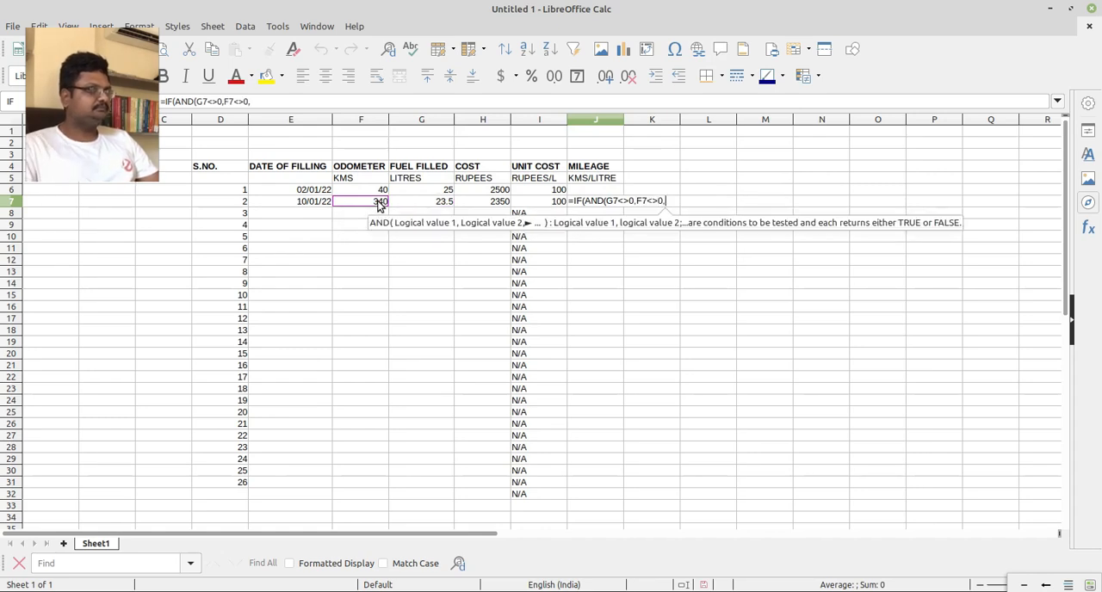
click(383, 191)
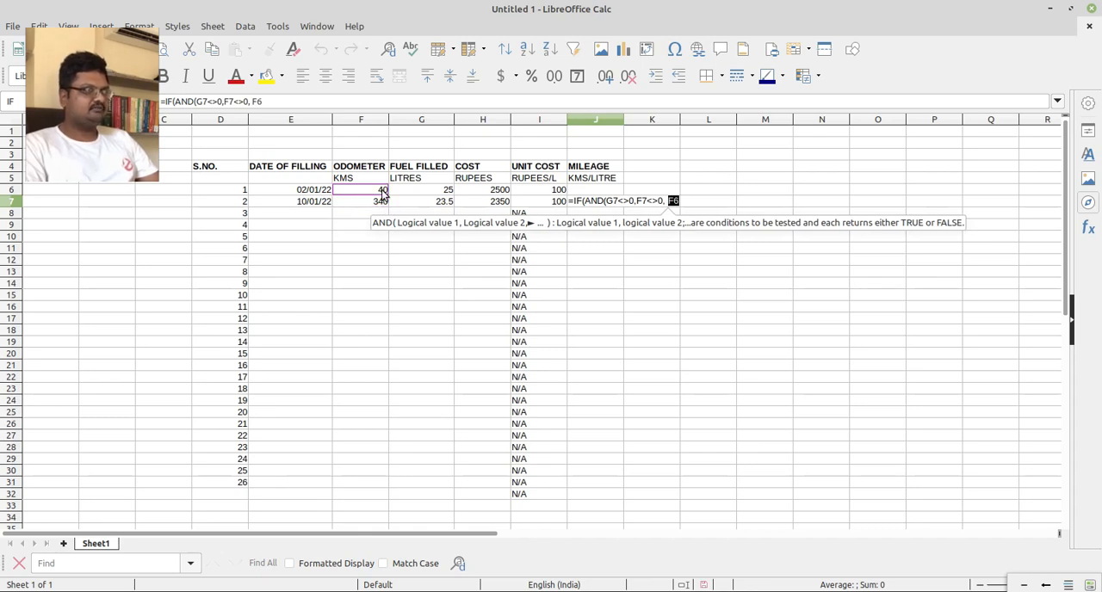
key(BackSpace)
key(BackSpace)
key(BackSpace)
key(BackSpace)
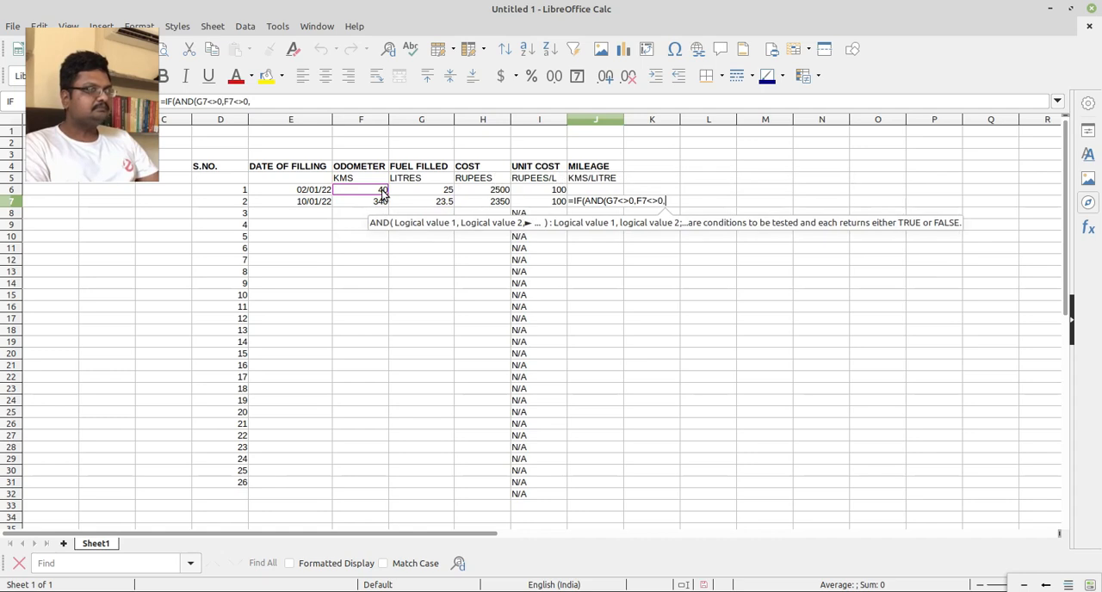
Close the AND test and complete J7's formula with (F7-F6)/G7 as the value when the test is true.
text())
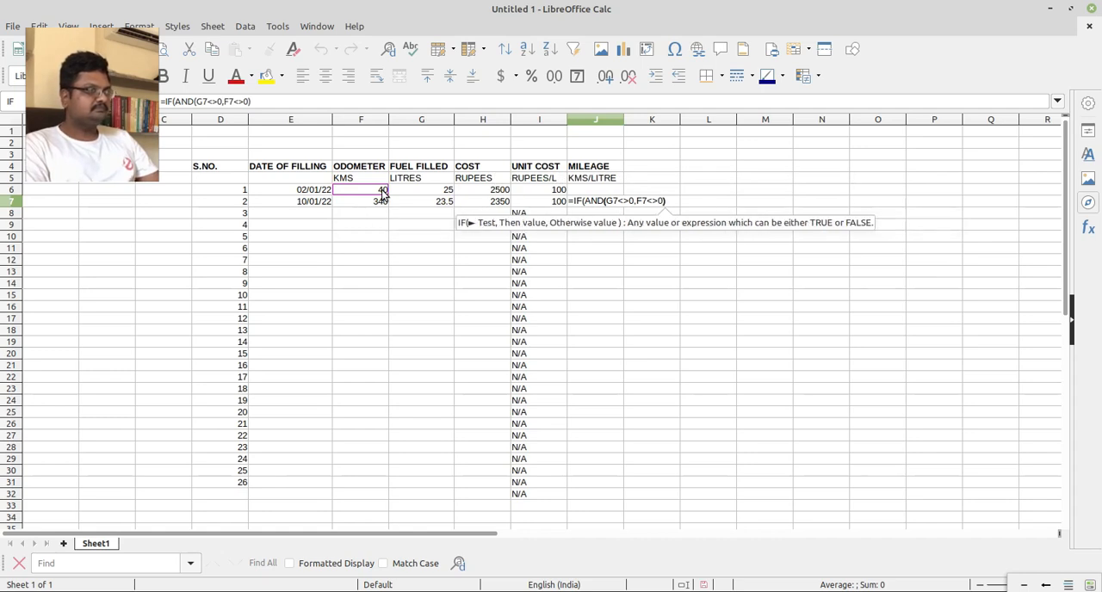
text(,)
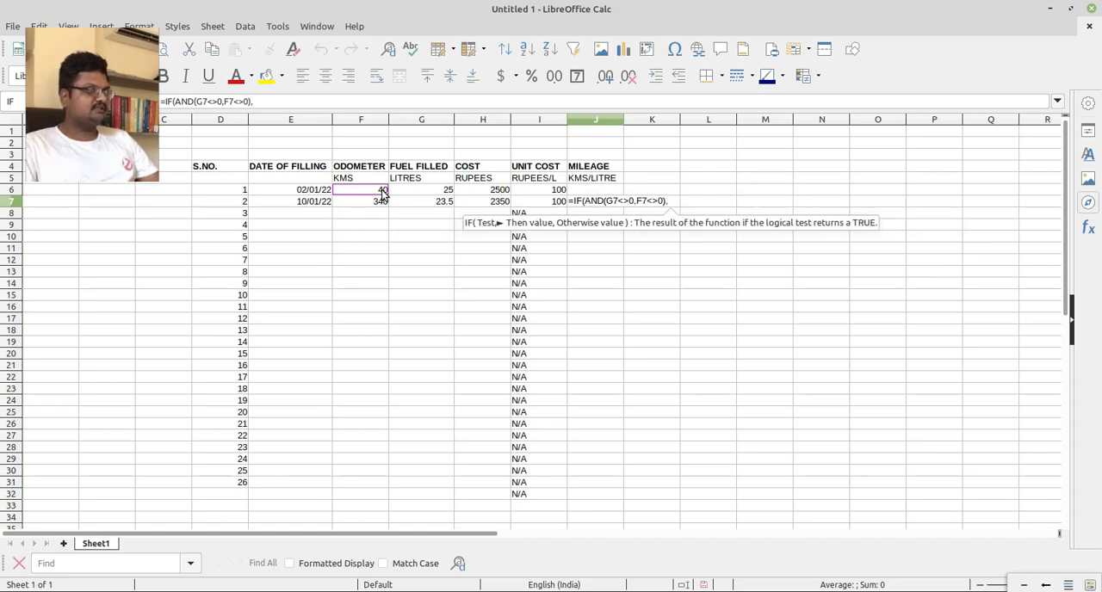
click(382, 205)
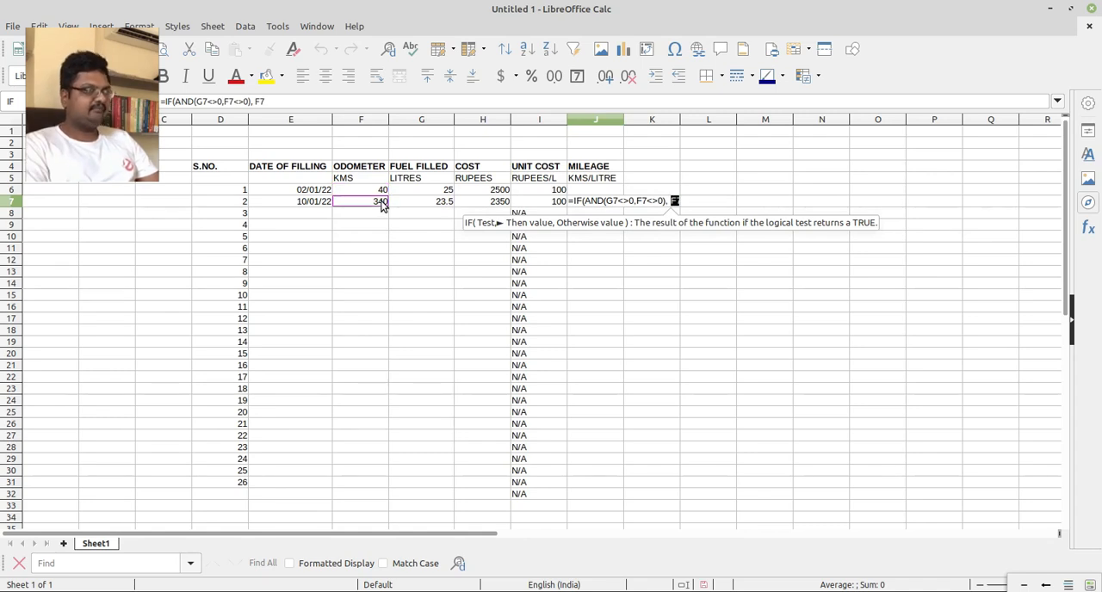
text(-)
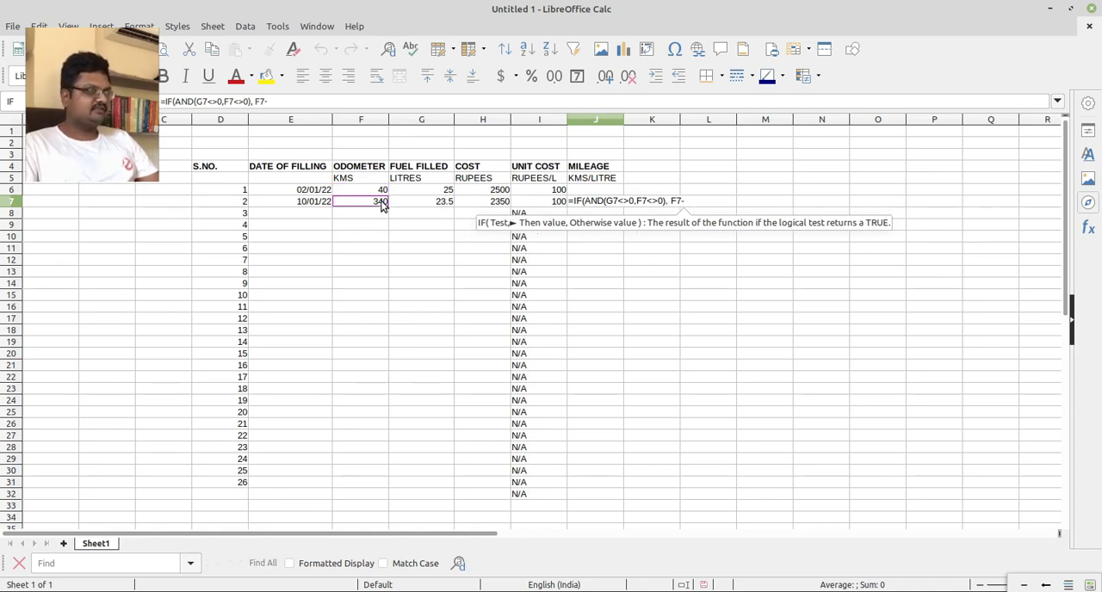
click(380, 195)
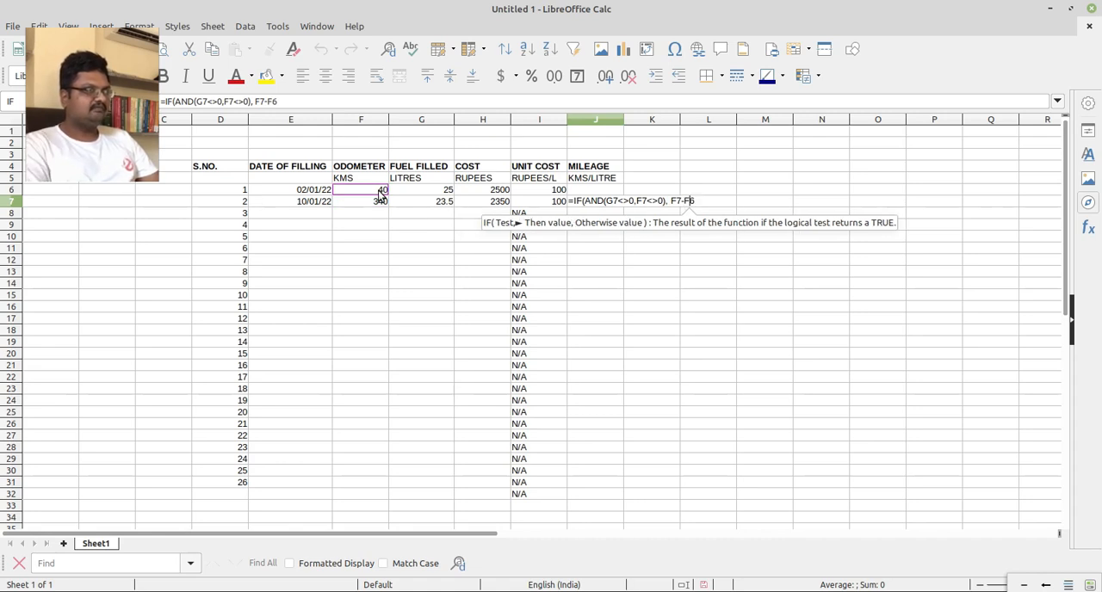
key(Left)
key(Left)
key(Left)
key(Left)
key(Left)
text(()
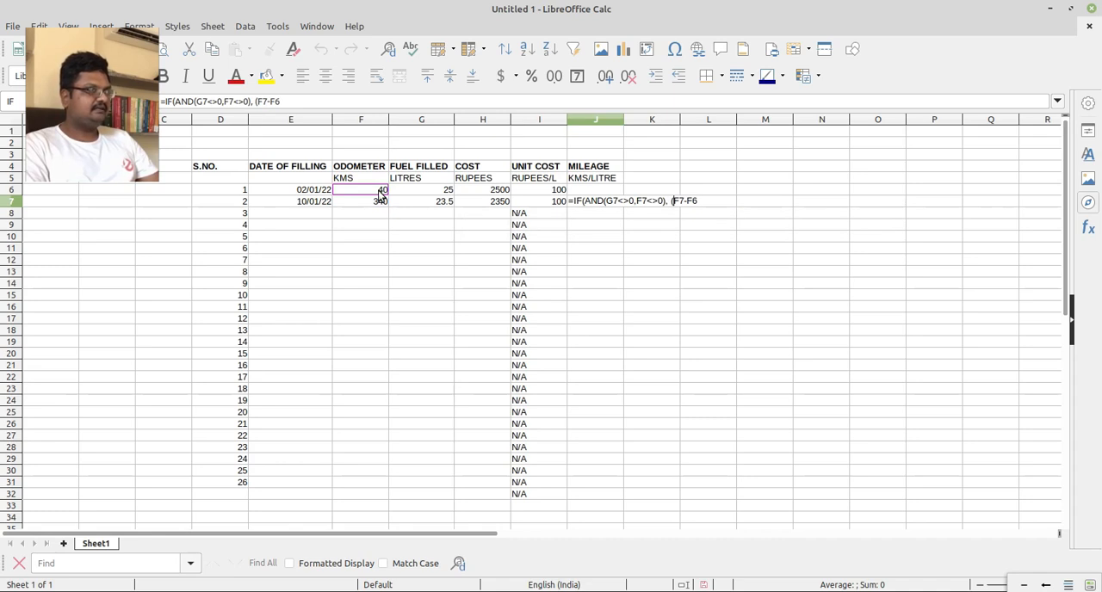
key(End)
text()/)
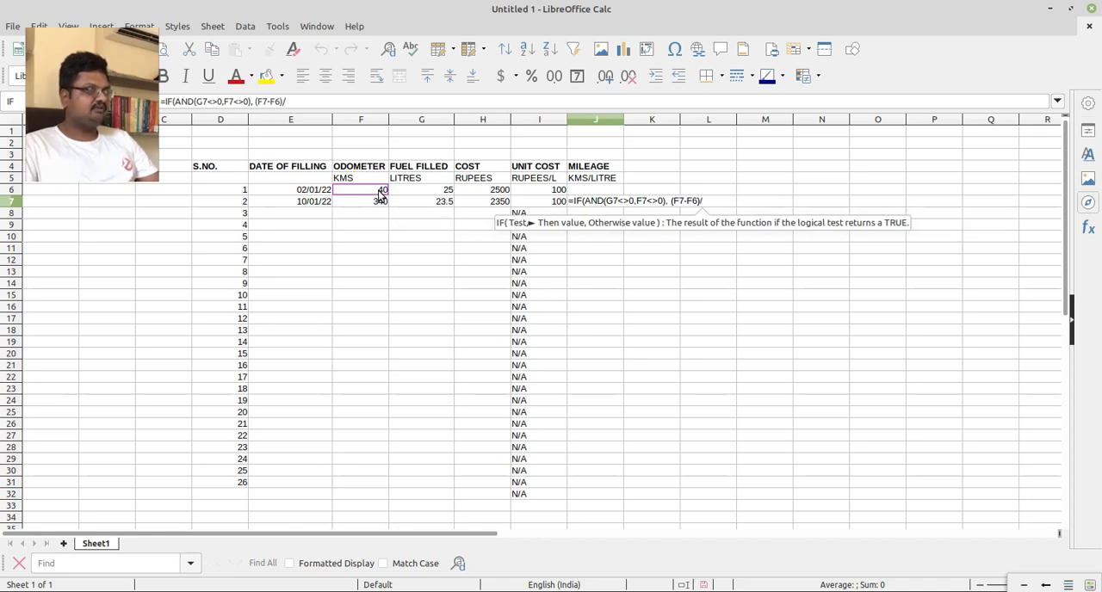
click(439, 204)
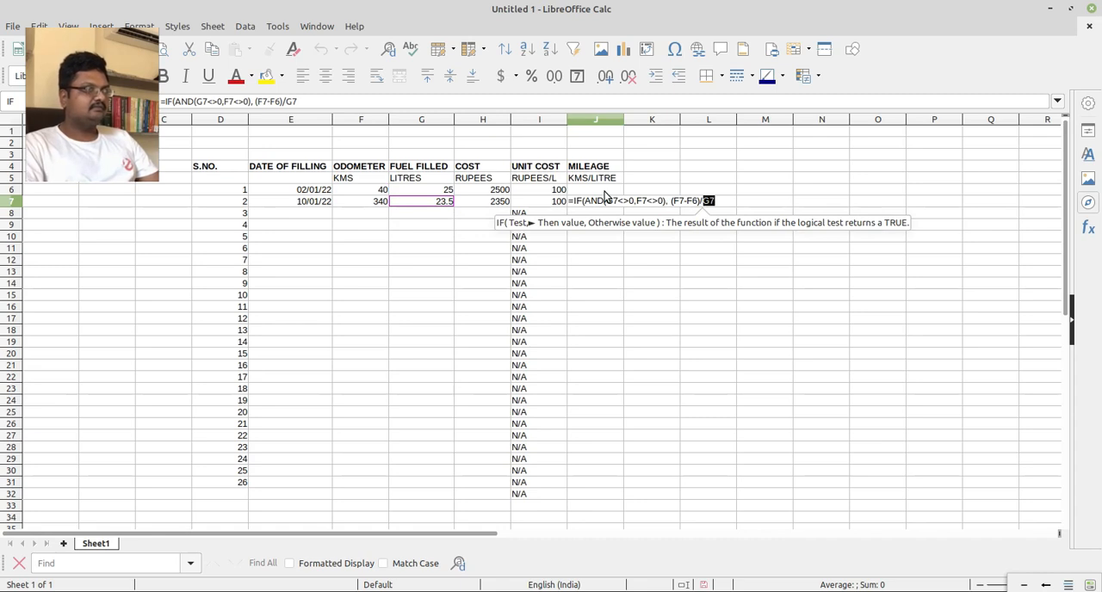
text())
key(Return)
key(Up)
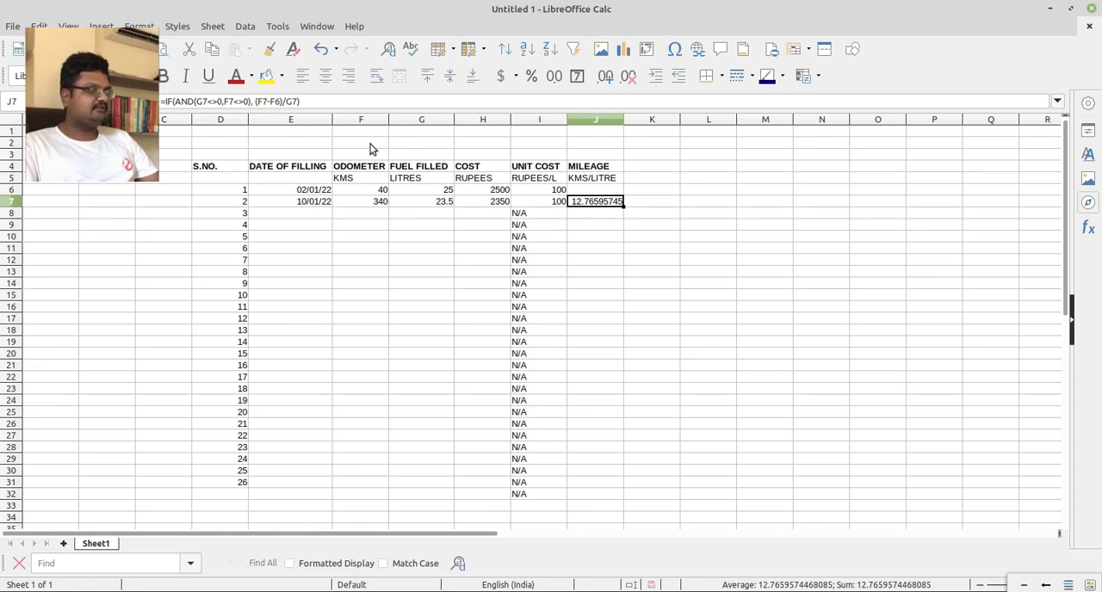
Format columns F through J, from odometer to mileage, as numbers.
drag(373, 122, 591, 130)
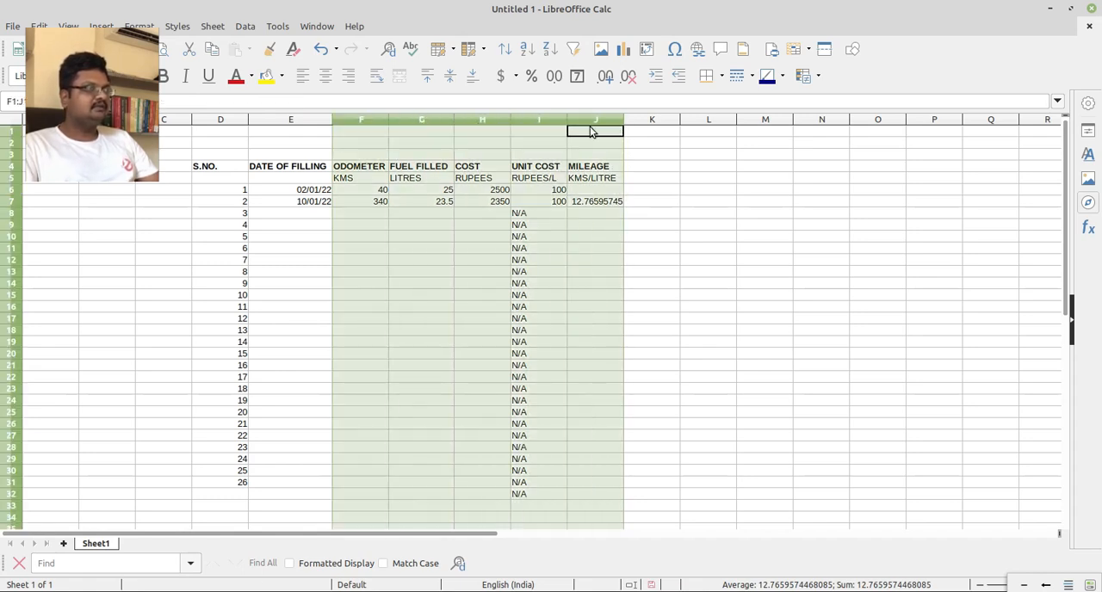
click(553, 80)
click(505, 272)
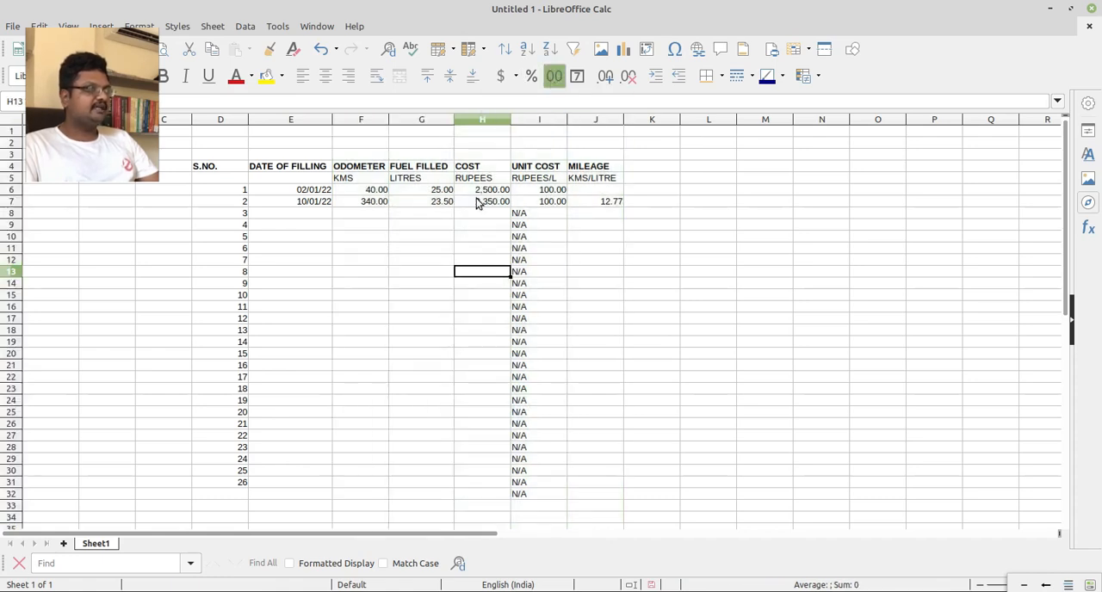
Apply the currency format to the cost column H and the unit cost column I.
click(495, 119)
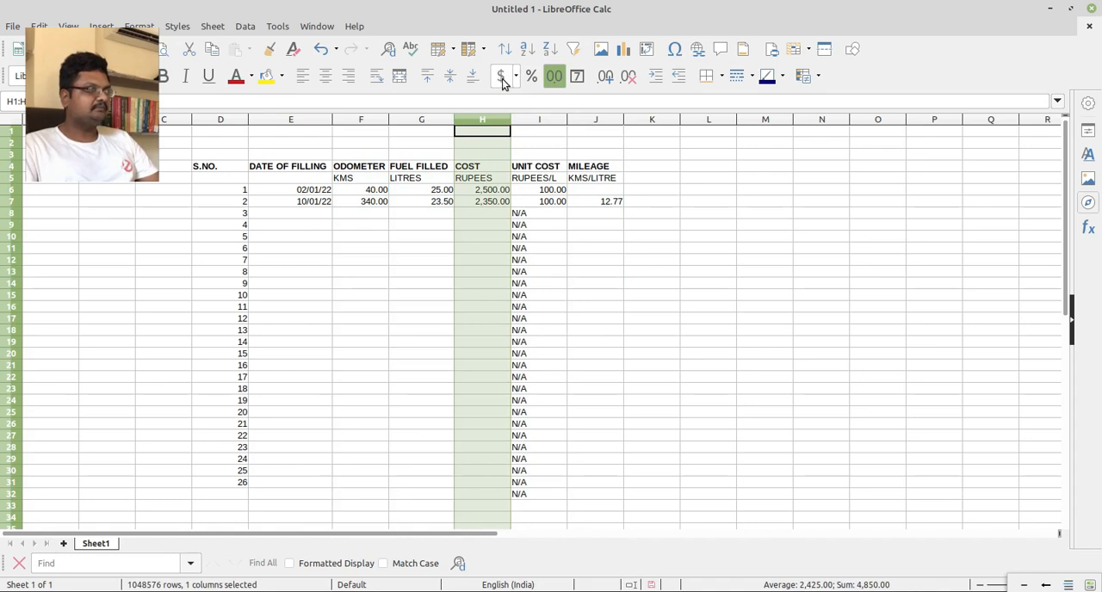
click(503, 80)
click(484, 330)
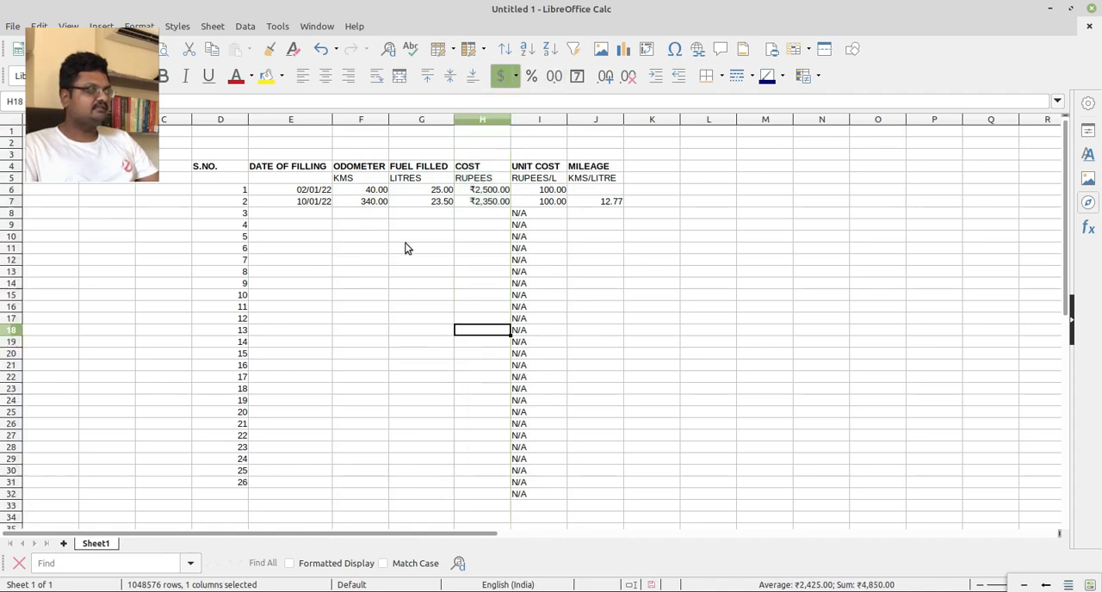
click(550, 120)
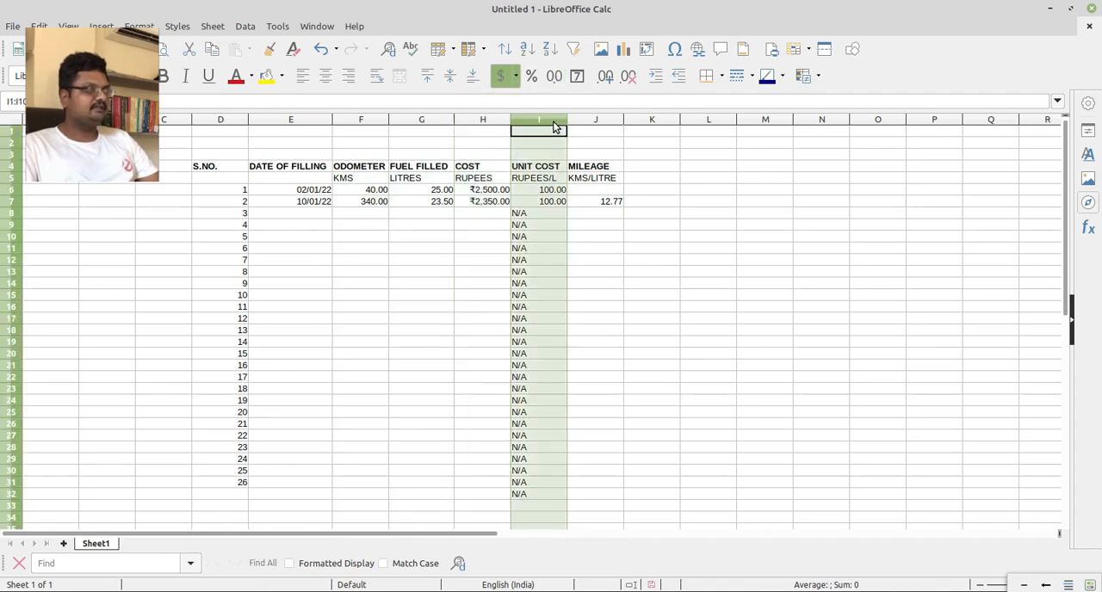
click(504, 75)
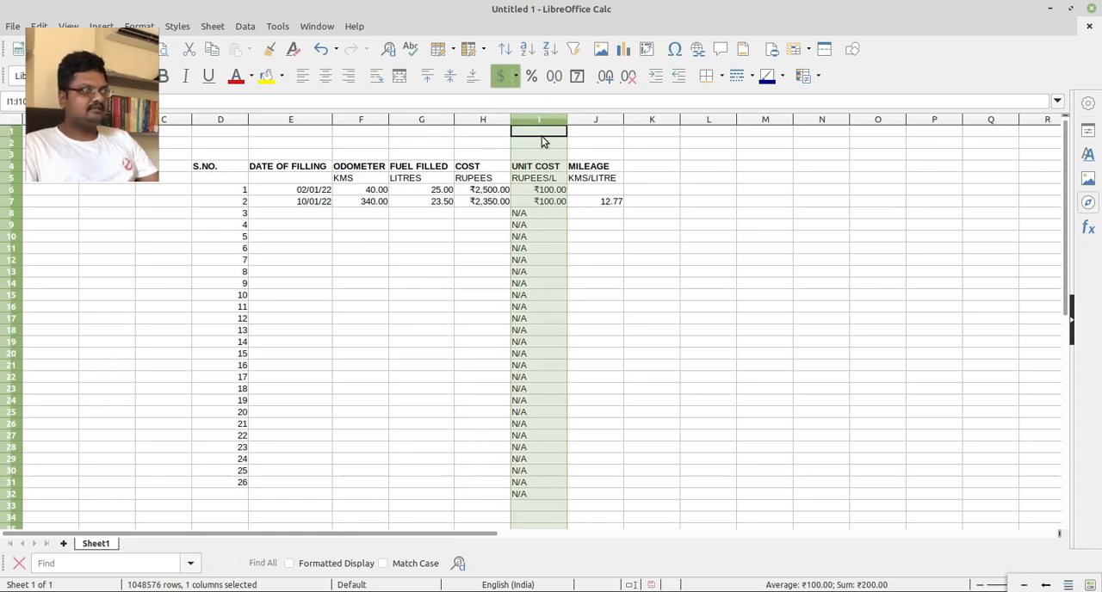
click(586, 238)
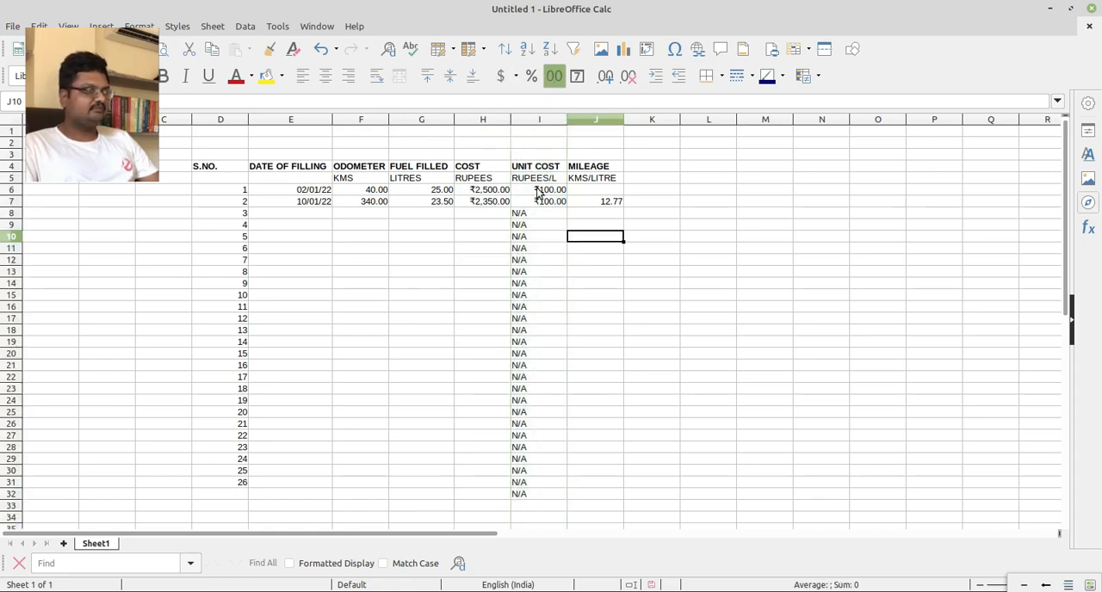
click(597, 214)
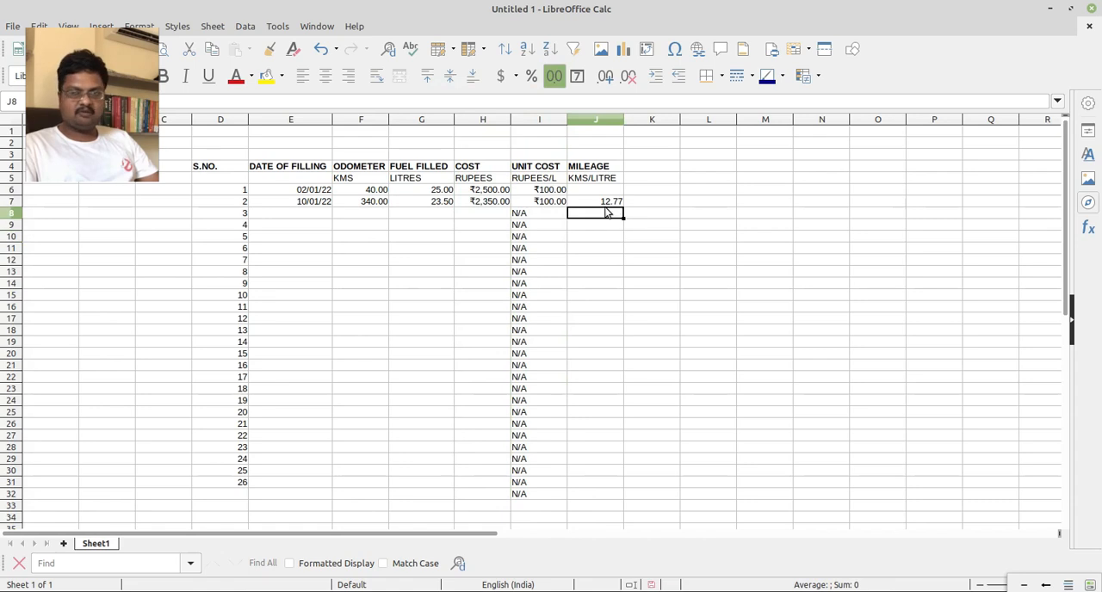
key(Up)
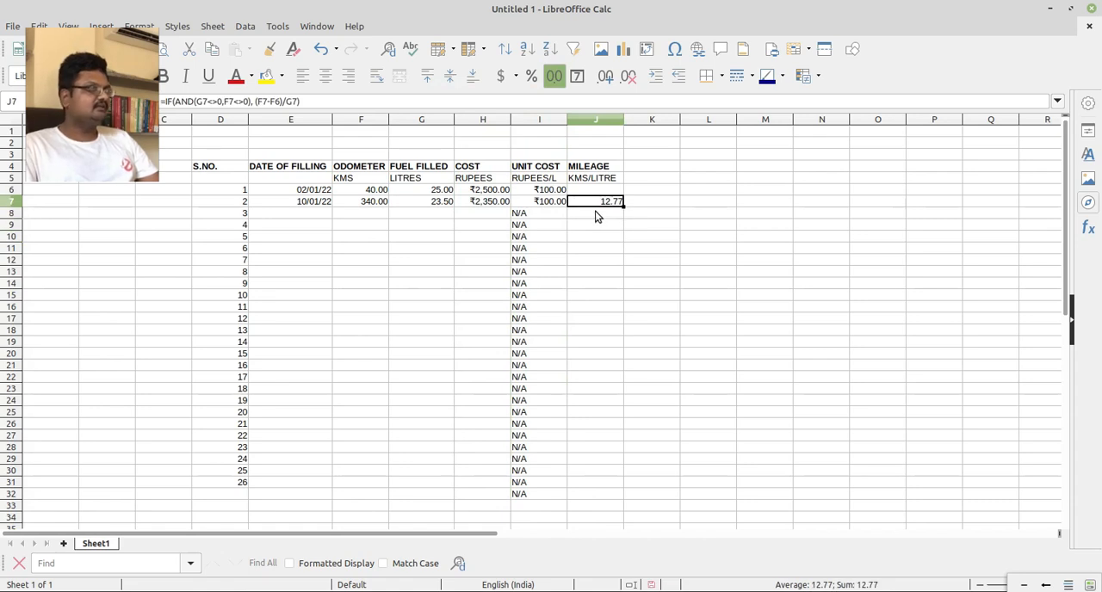
Record the third filling in row 8 with the date 20 JAN and an odometer reading of 750.
click(313, 214)
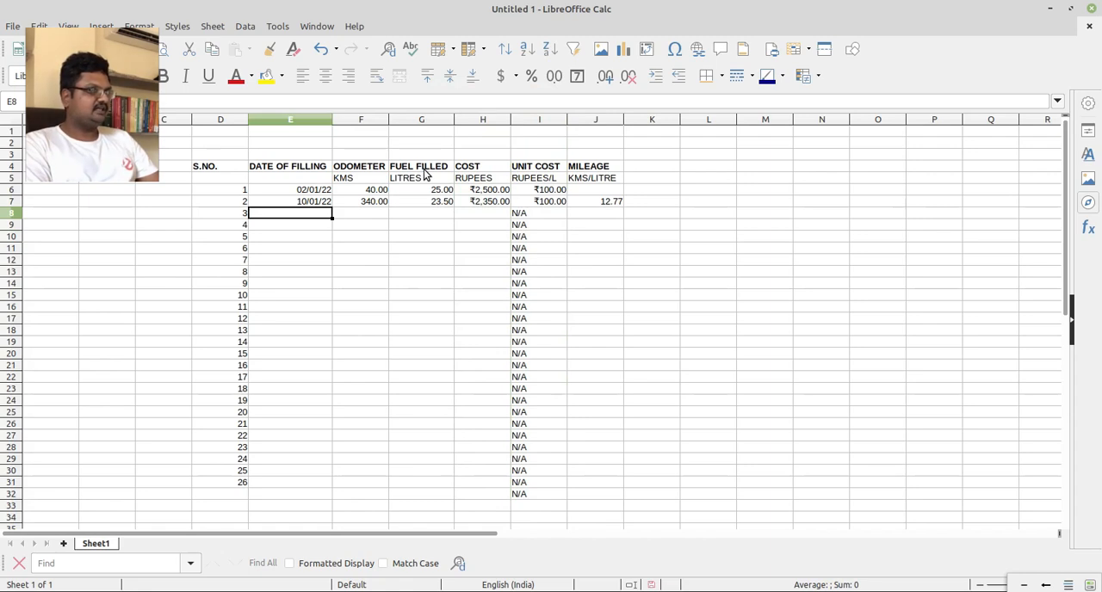
text(20 JAN)
key(Return)
key(Up)
key(Right)
text(7)
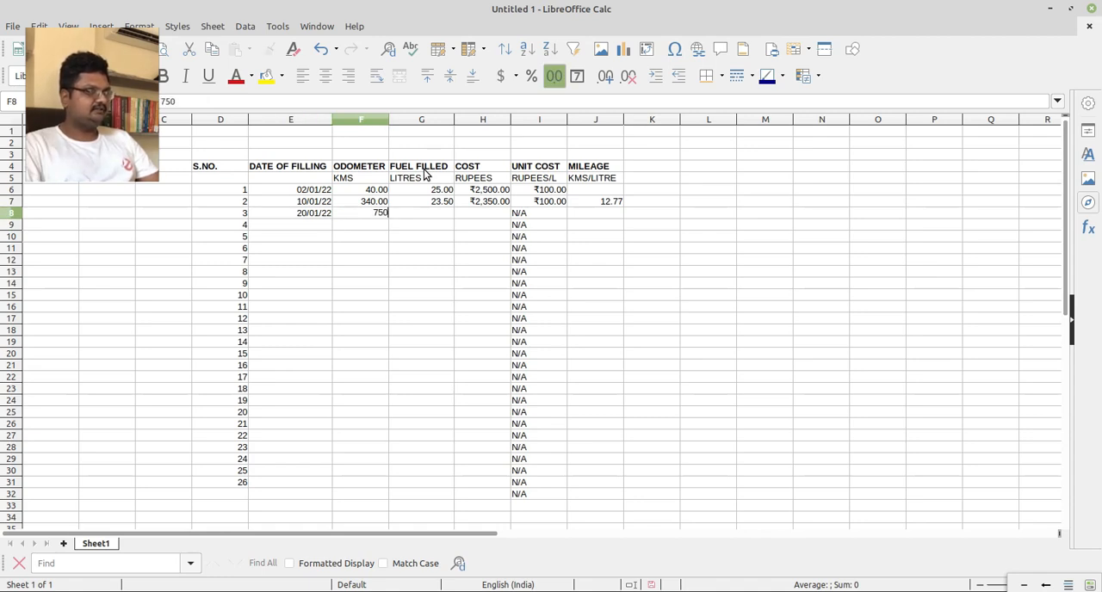
text(50)
key(Return)
key(Up)
key(Right)
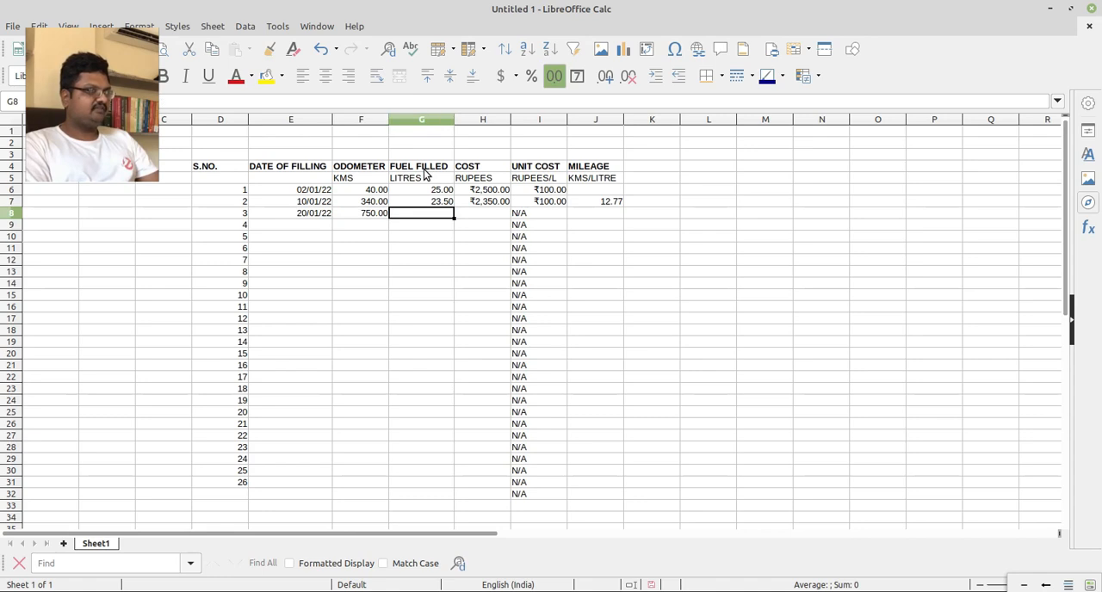
Complete the third filling in row 8 with 24 litres of fuel and a cost of 2450.
text(2)
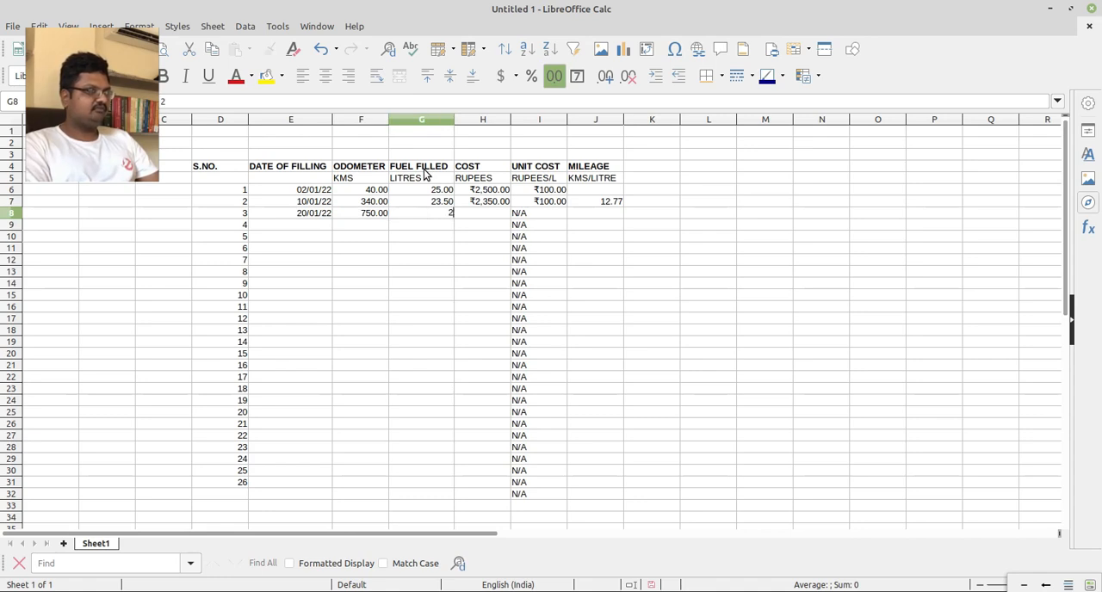
text(4)
key(Return)
key(Up)
key(Right)
text(2,45)
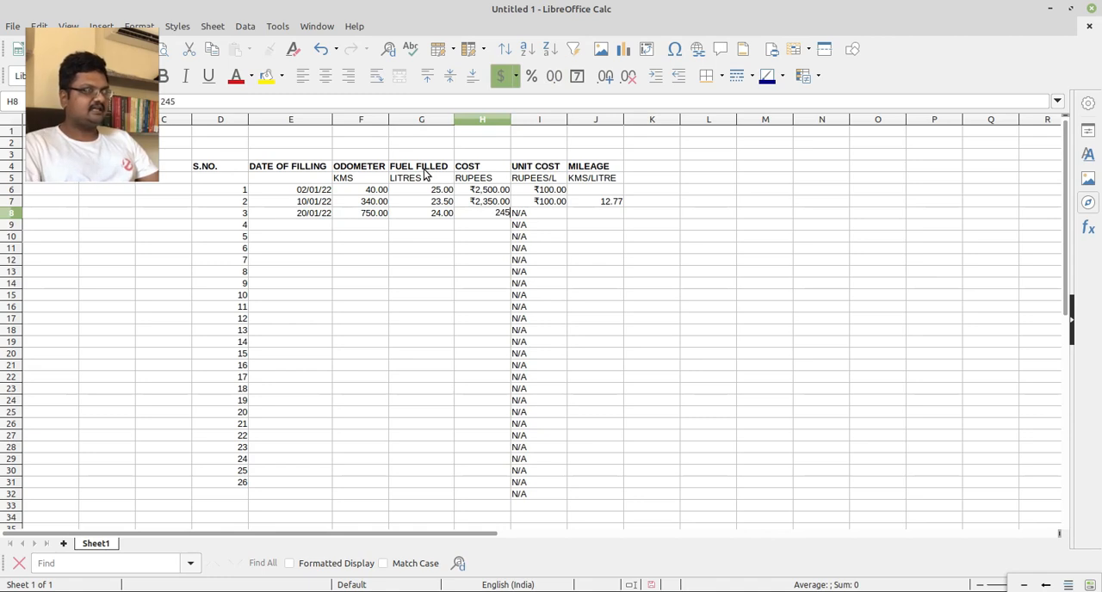
text(0)
key(Return)
key(Up)
key(Right)
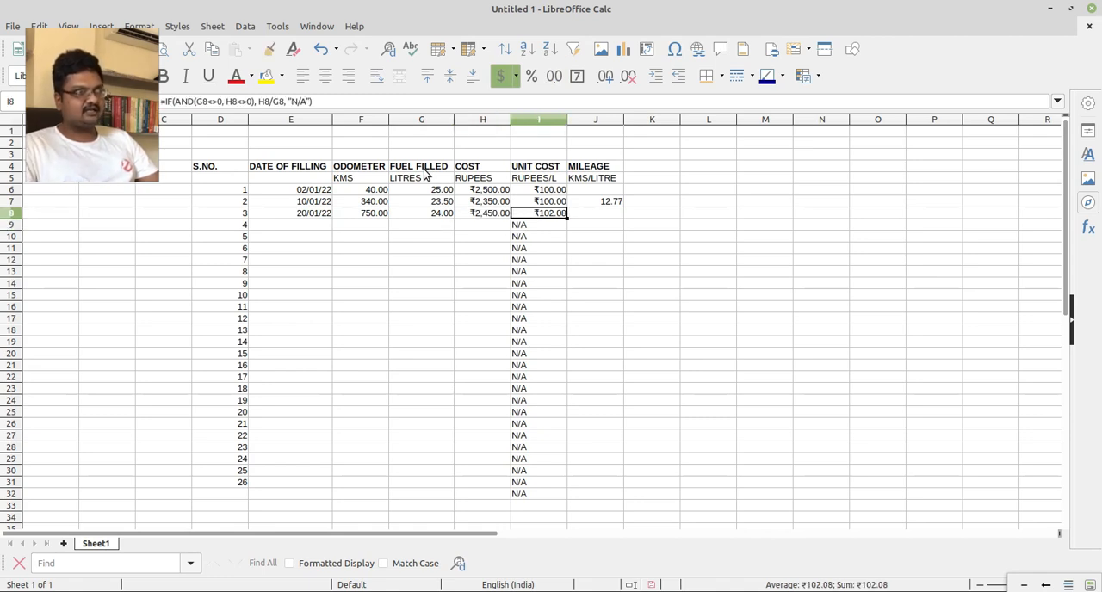
Fill the mileage formula from J7 down to J32.
click(603, 215)
click(619, 203)
drag(625, 203, 624, 498)
click(686, 284)
Check the mileage formulas in J7 and J8 against the odometer and fuel entries in row 8.
click(607, 214)
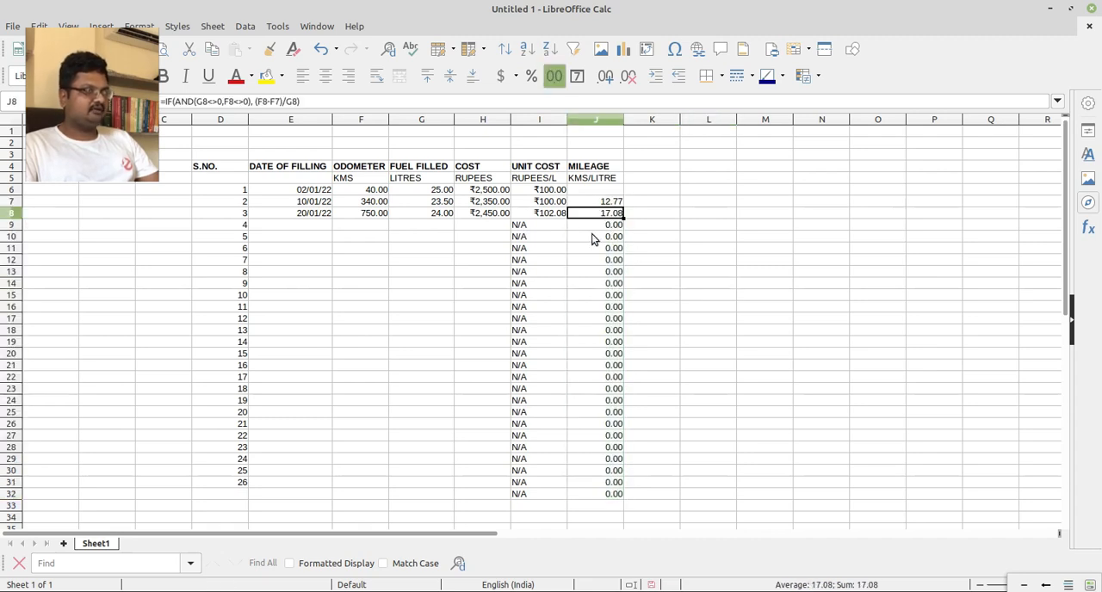
click(375, 215)
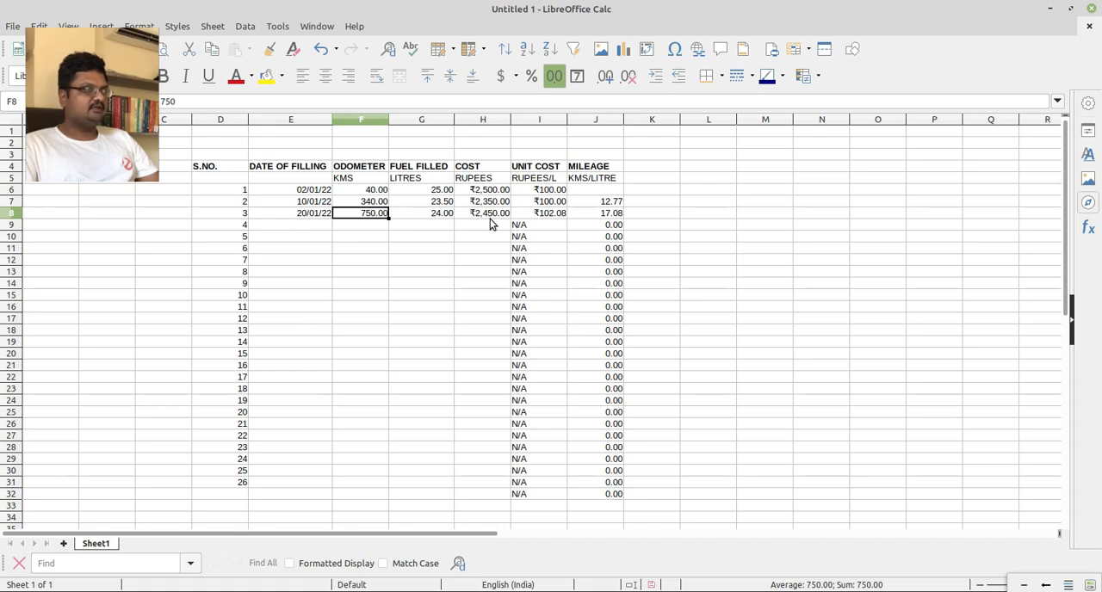
click(436, 215)
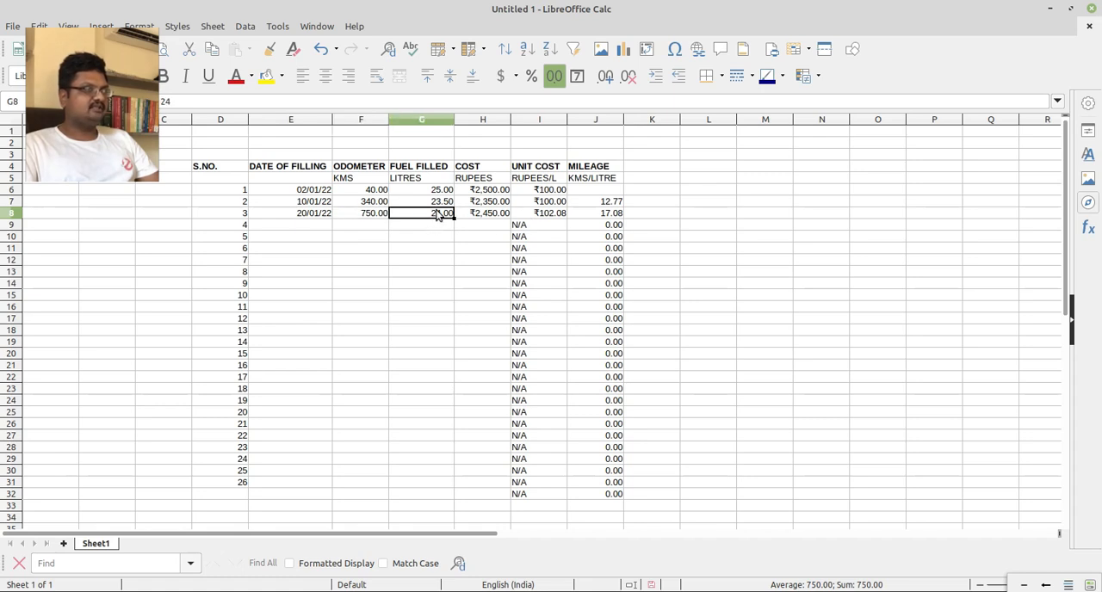
click(617, 206)
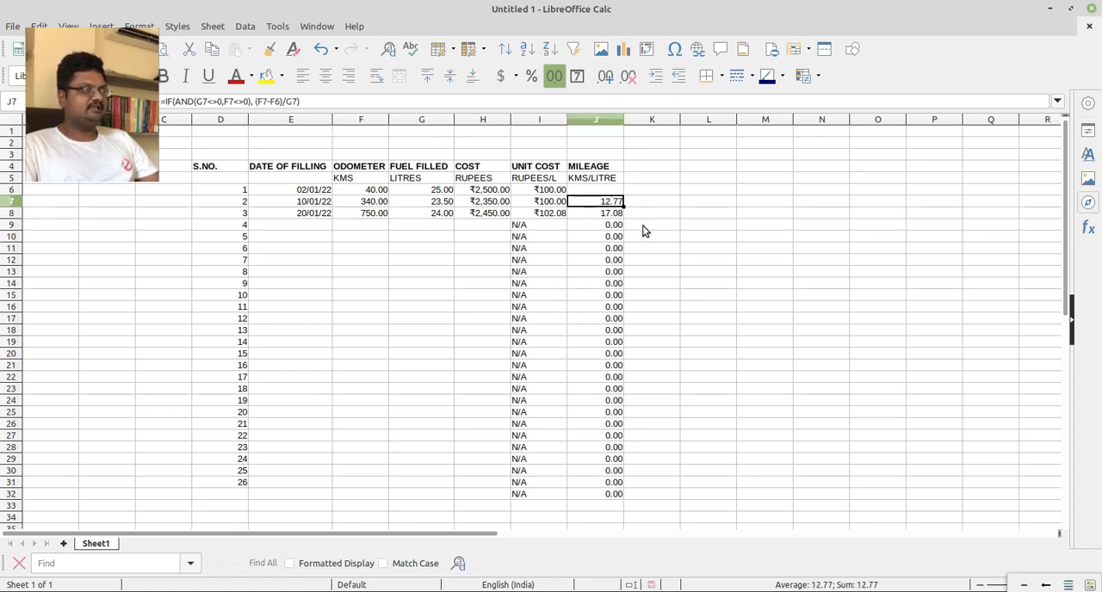
click(616, 214)
click(430, 215)
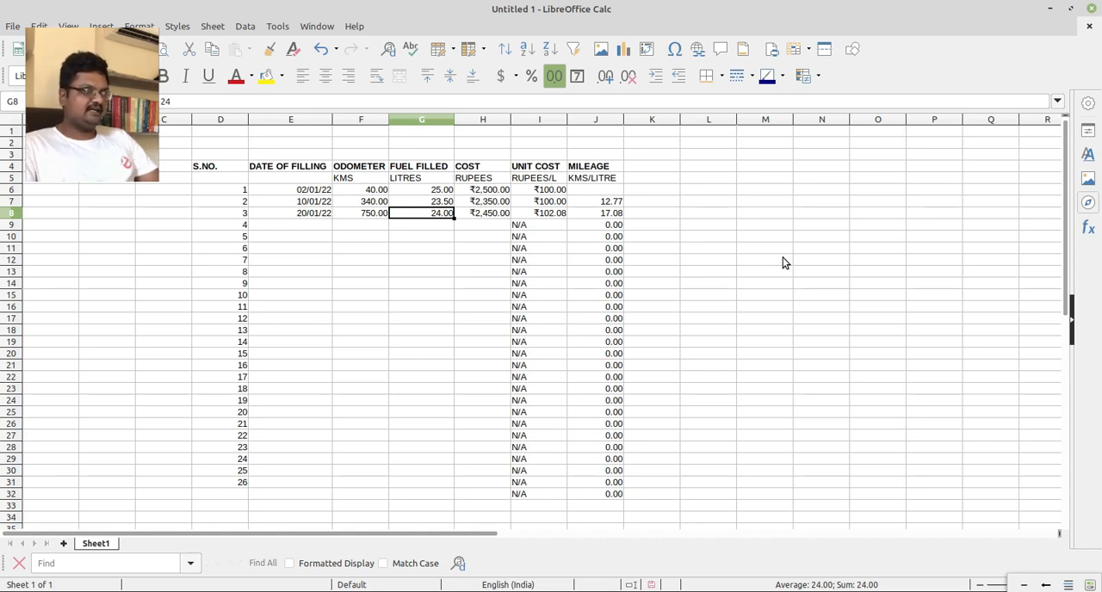
Add the bold heading PARTIAL TANK FILL in M4, beside the main log.
click(741, 179)
click(753, 165)
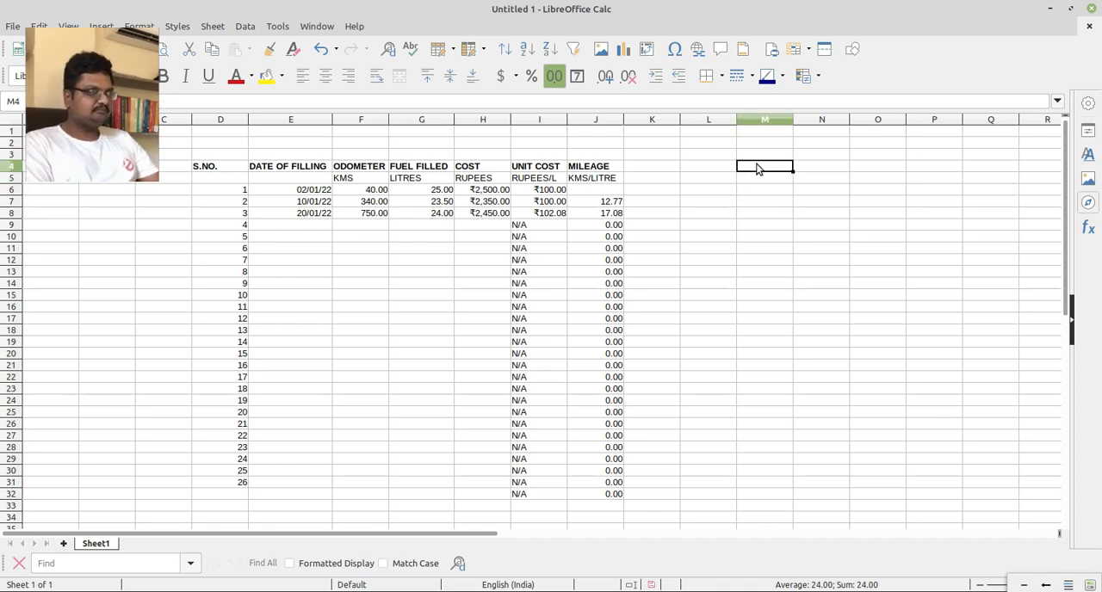
text(PAR)
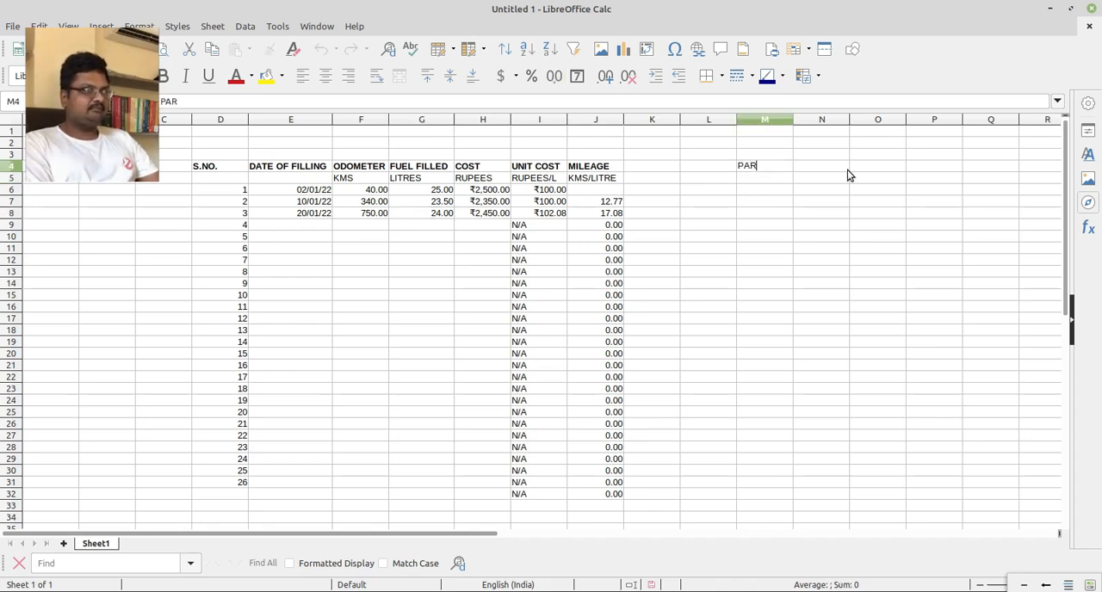
text(TIAL TANK )
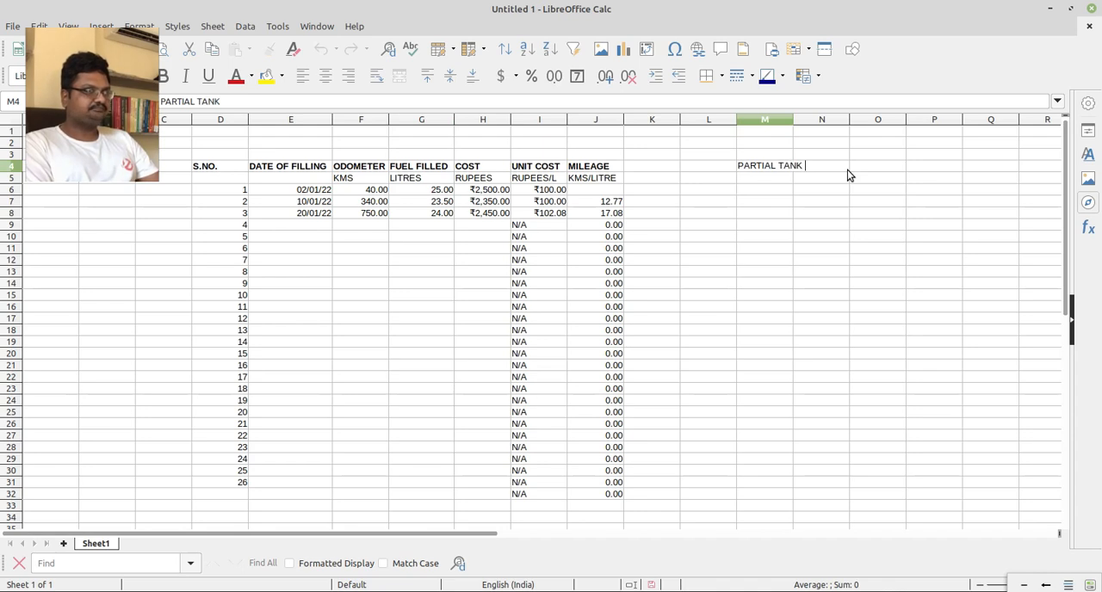
text(FILL)
key(Return)
key(Up)
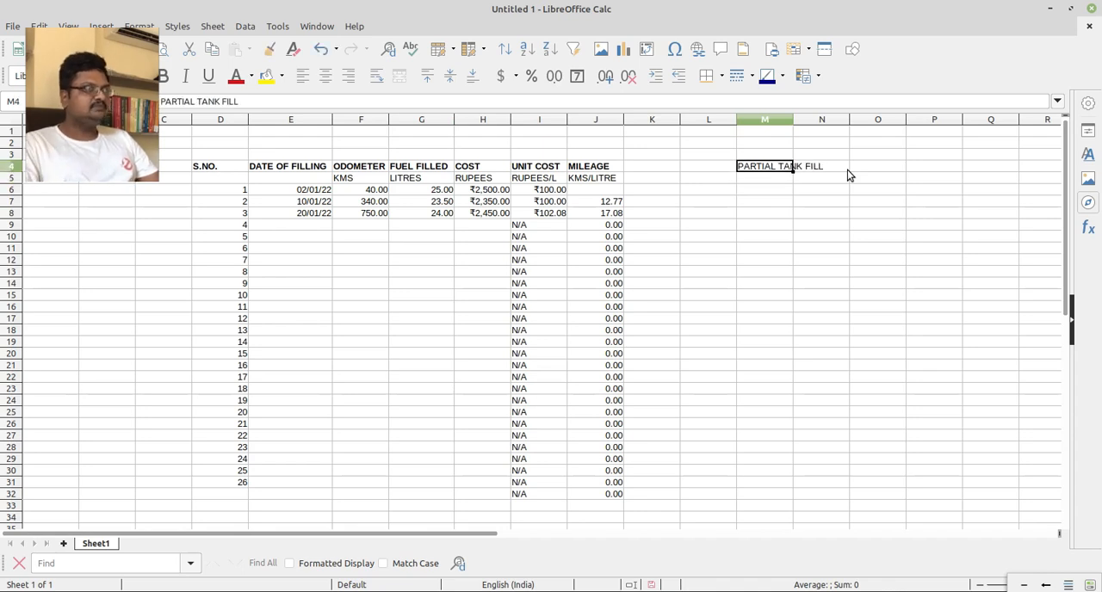
key(ctrl+b)
Increase the font size of the whole fuel log table, D4:J32.
key(Up)
key(Up)
key(Left)
key(Left)
key(Left)
key(Left)
key(Left)
key(Left)
key(Left)
key(Left)
key(Left)
key(Left)
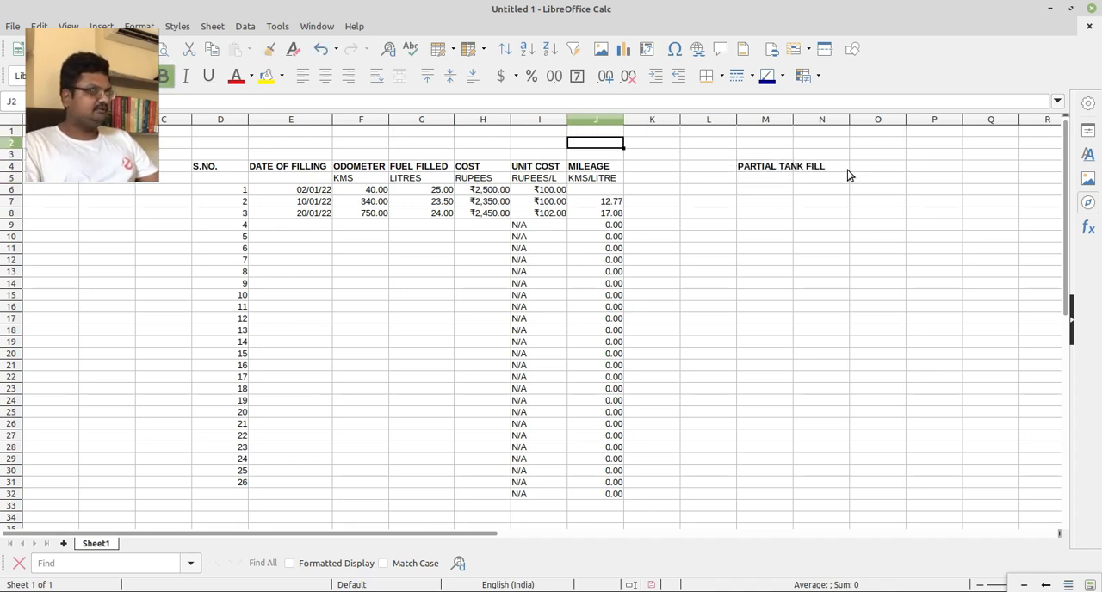
key(Right)
key(Down)
key(Down)
key(shift+Right)
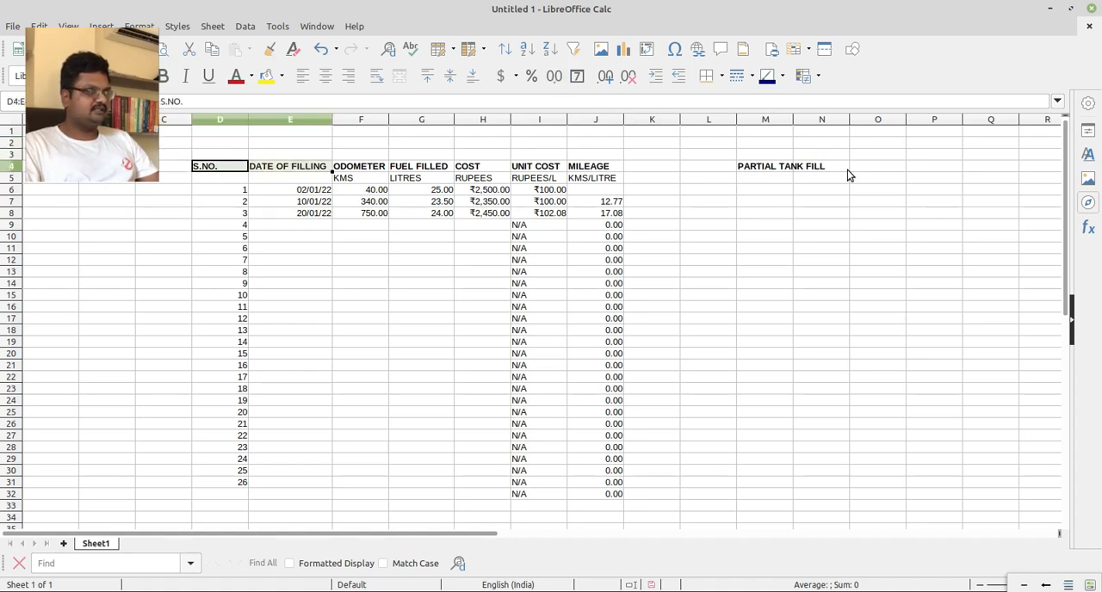
key(shift+Right)
key(shift+Right)
key(shift+Right)
key(shift+Right)
key(shift+Down)
key(shift+Down)
key(shift+Right)
key(shift+Right)
key(shift+Down)
key(shift+Down)
key(shift+Left)
key(shift+Down)
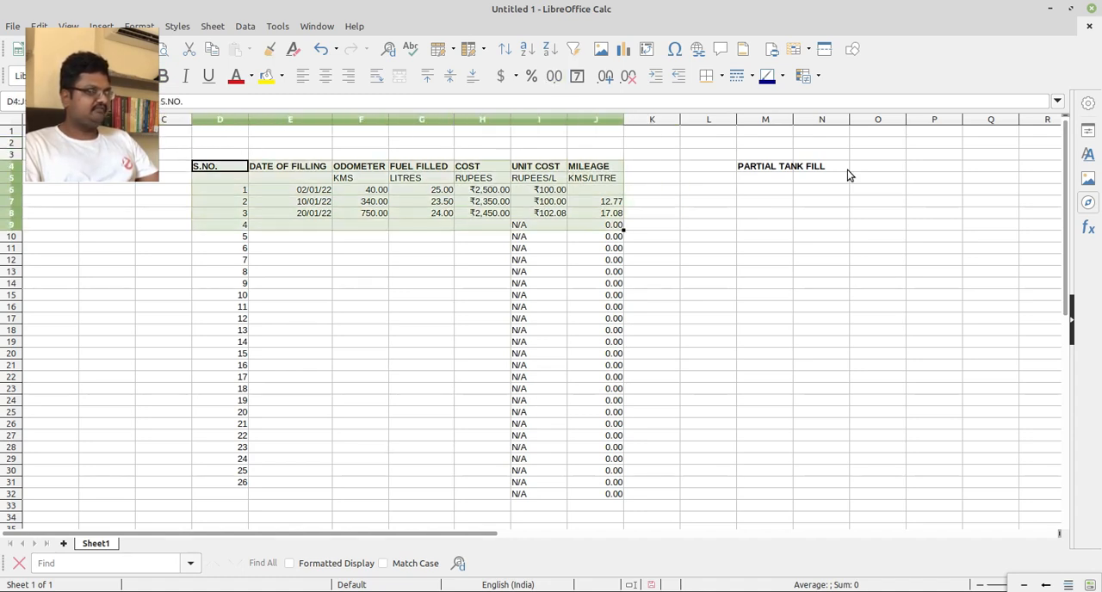
key(shift+Down)
key(shift+Down)
key(shift+Down)
key(shift+Down)
key(shift+Down)
key(shift+Down)
key(shift+Down)
key(shift+Down)
key(shift+Down)
key(shift+Down)
key(shift+Down)
key(shift+Down)
key(shift+Down)
key(shift+Down)
key(shift+Down)
key(shift+Down)
key(shift+Down)
key(shift+Down)
key(shift+Down)
key(shift+Down)
key(shift+Down)
key(shift+Down)
key(shift+Down)
key(shift+Down)
key(shift+Down)
key(shift+Up)
key(shift+Up)
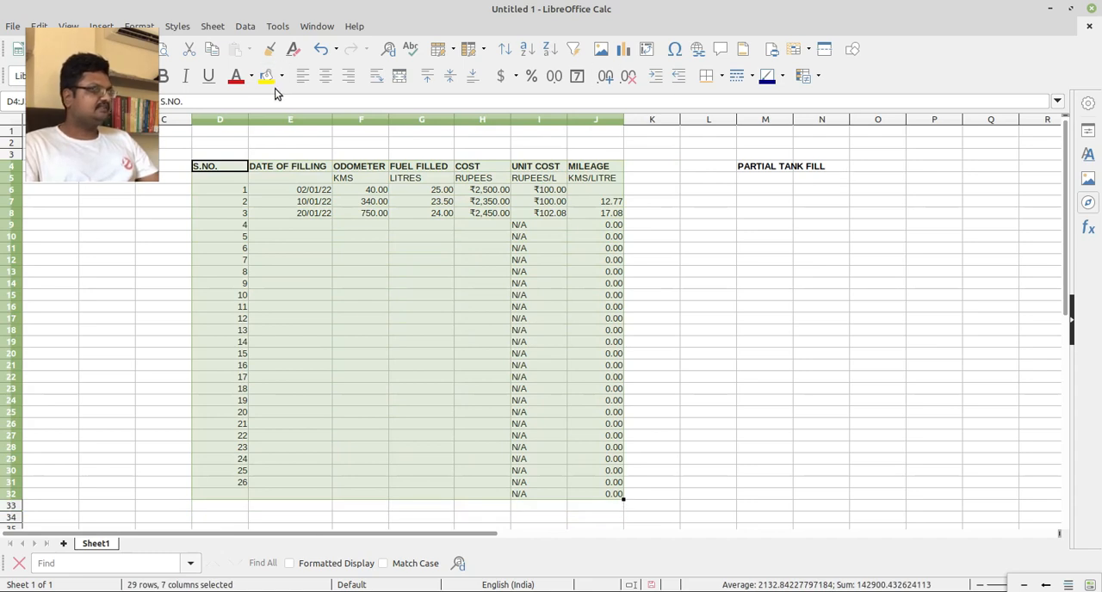
click(144, 76)
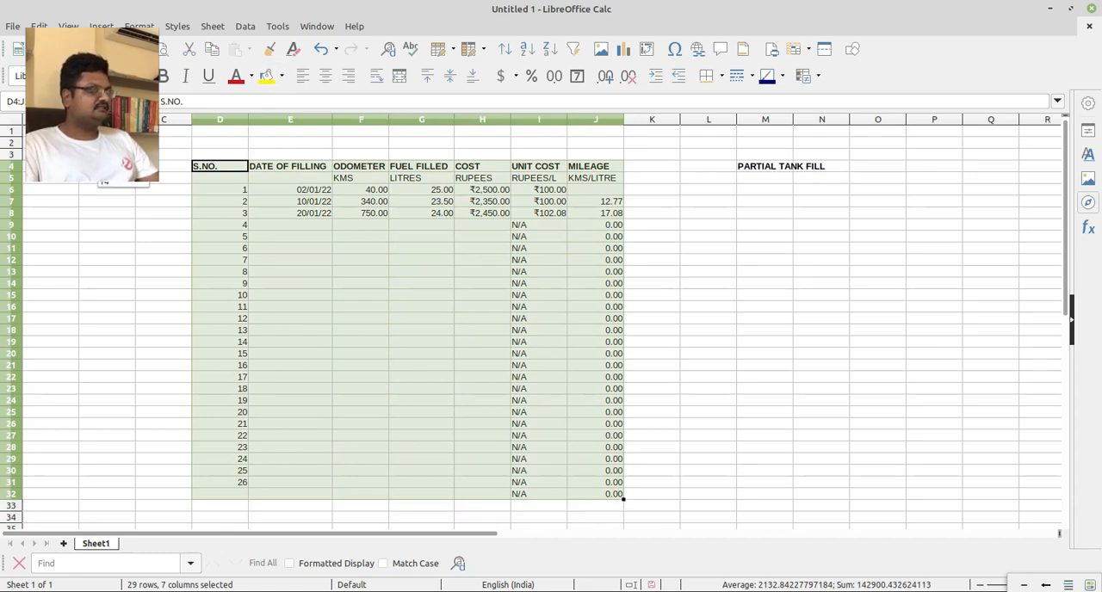
click(116, 182)
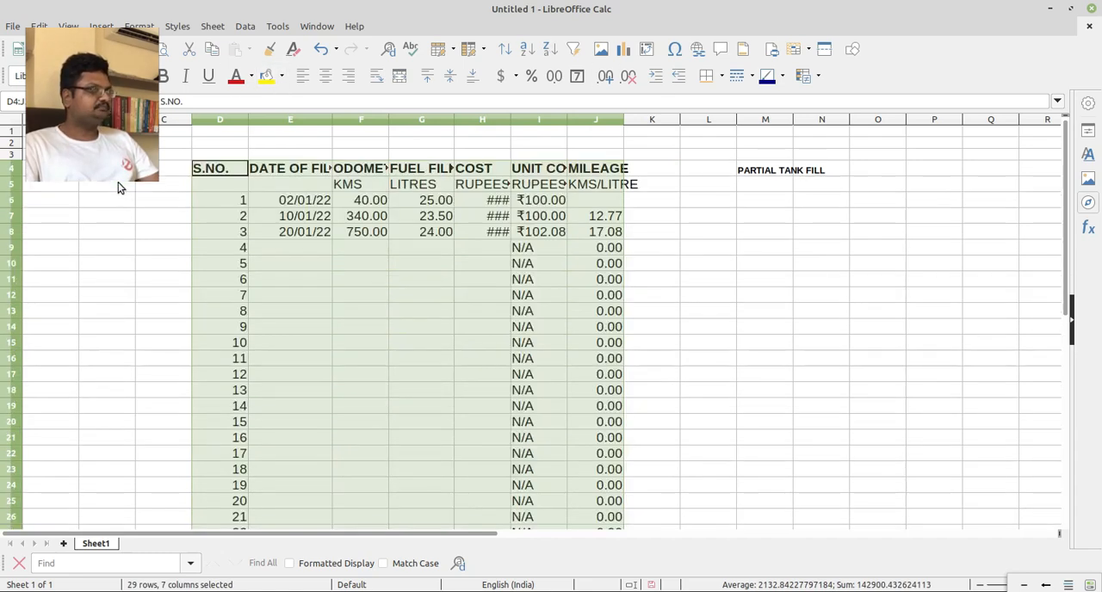
Fit the widths of columns E through J to their enlarged contents.
double_click(333, 120)
double_click(424, 118)
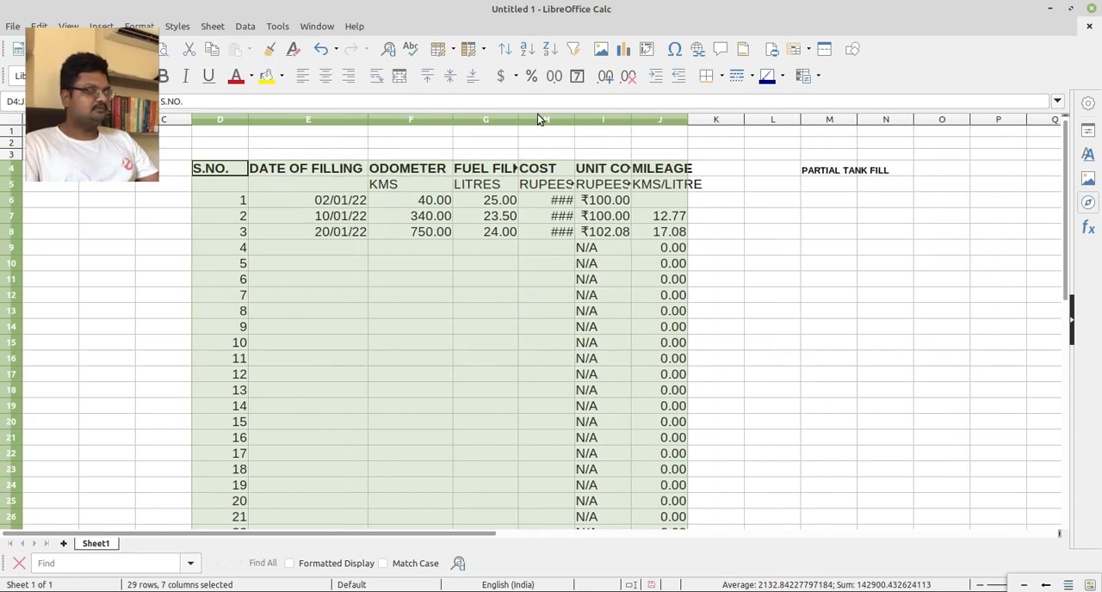
double_click(517, 119)
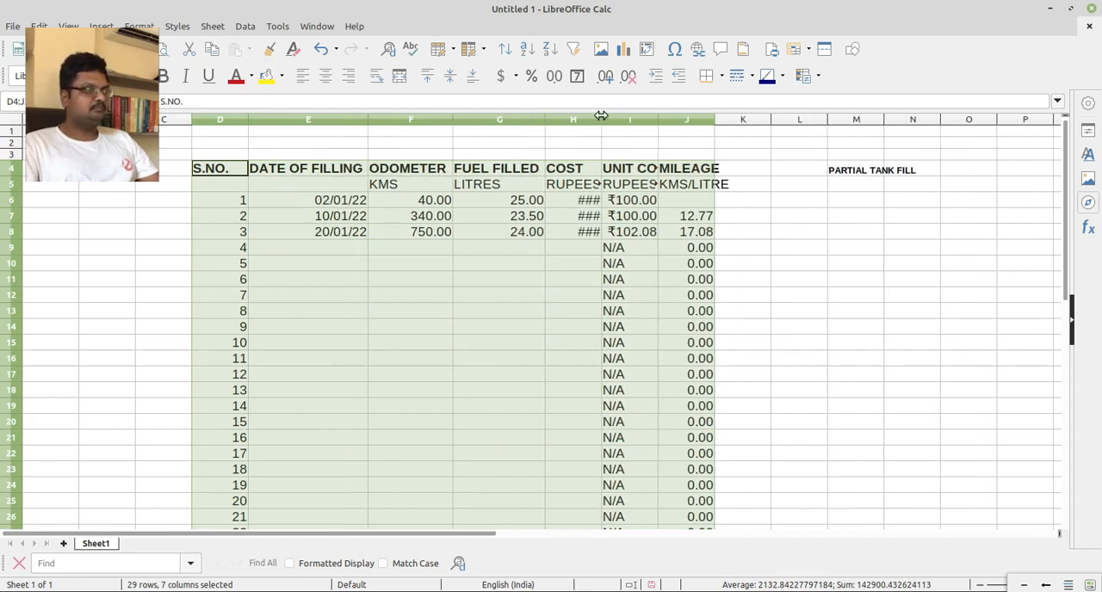
double_click(601, 119)
double_click(669, 120)
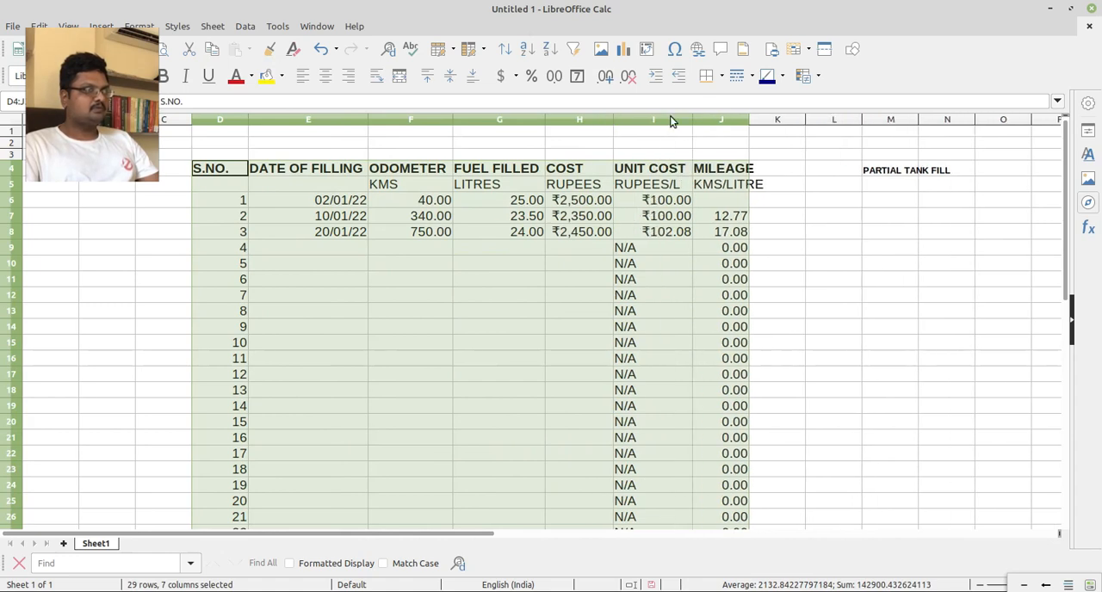
double_click(749, 119)
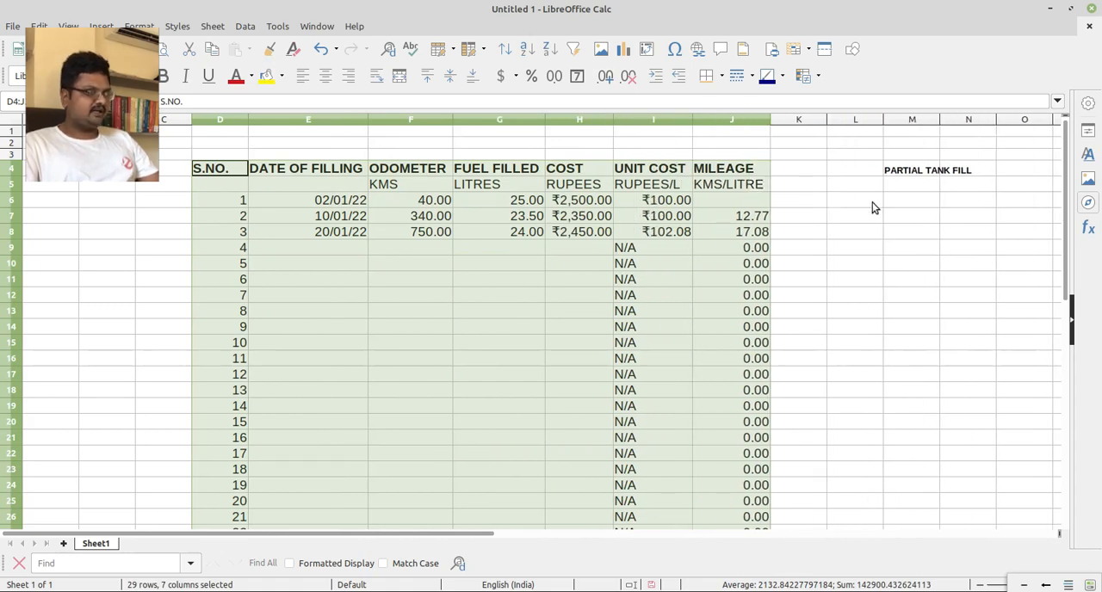
Enter the column header DATE in L5 for the partial tank fill table.
click(916, 177)
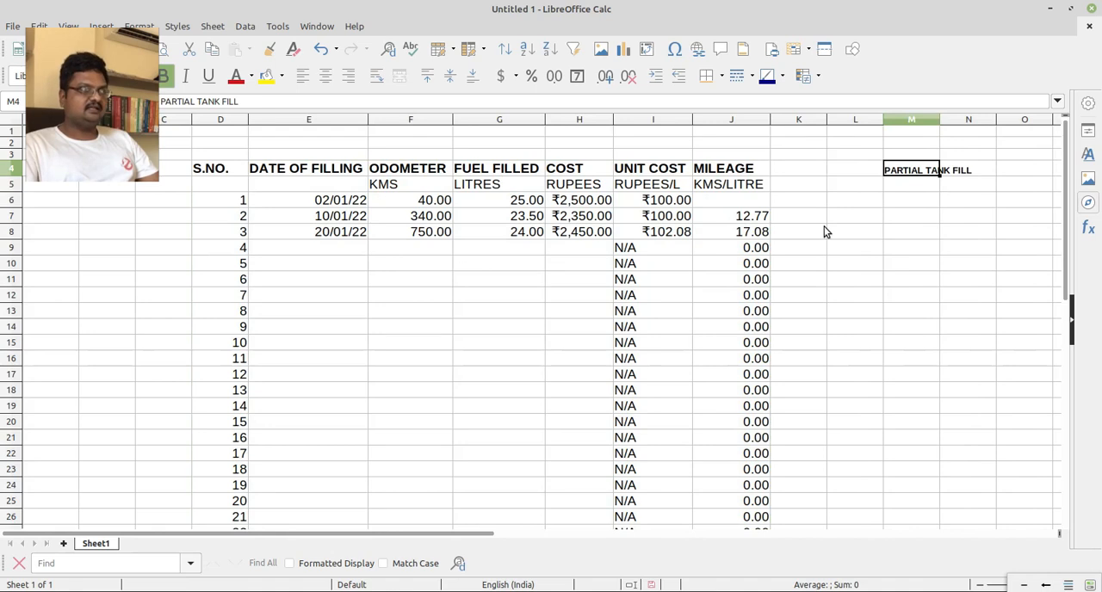
click(927, 189)
click(918, 197)
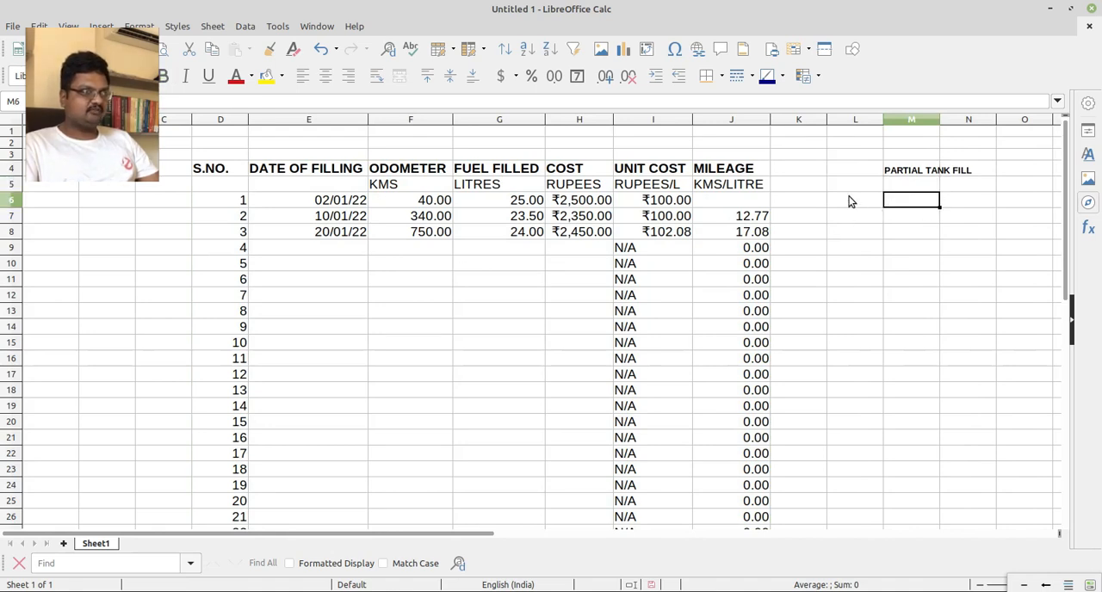
click(850, 197)
double_click(851, 184)
text(DATE)
key(Return)
Enter the column header ODOMETER in M5, under the partial tank fill heading.
click(927, 187)
text(ODOE)
text(ETER )
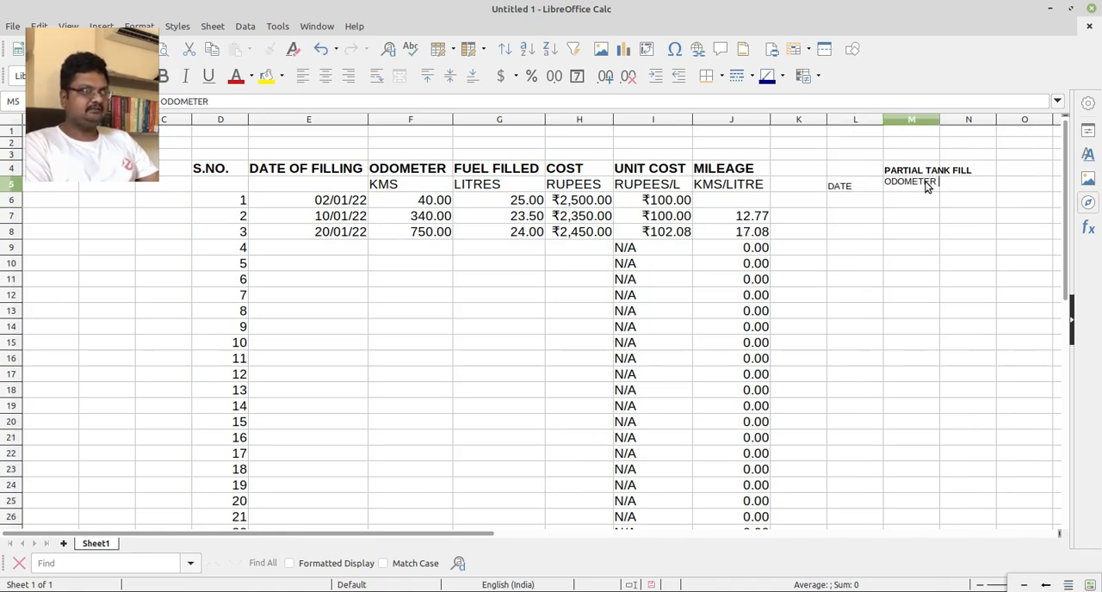
text(READ)
key(BackSpace)
key(BackSpace)
key(BackSpace)
key(BackSpace)
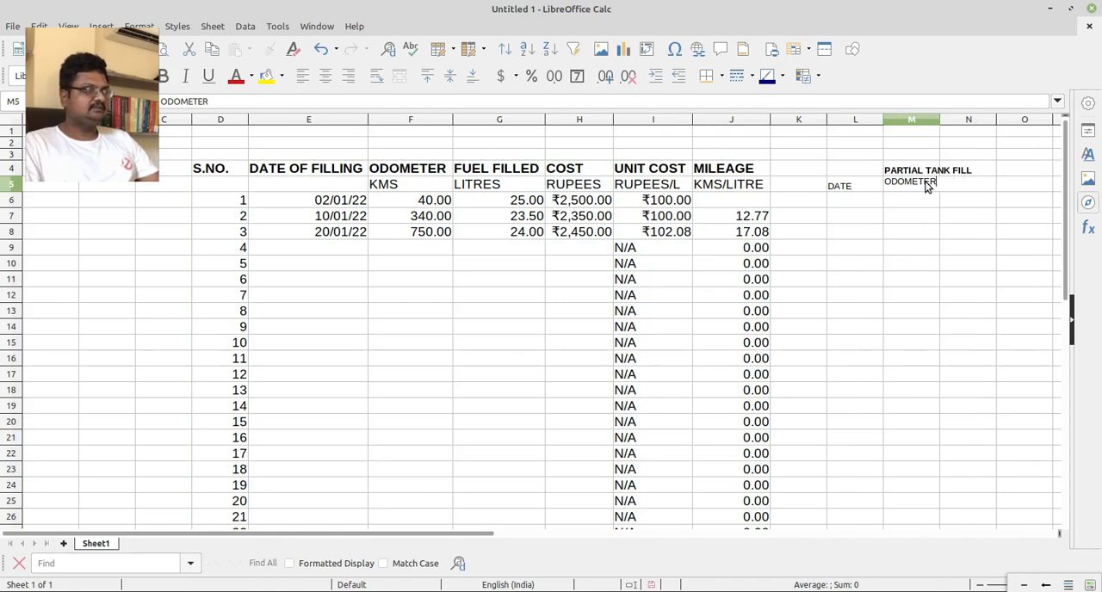
key(Tab)
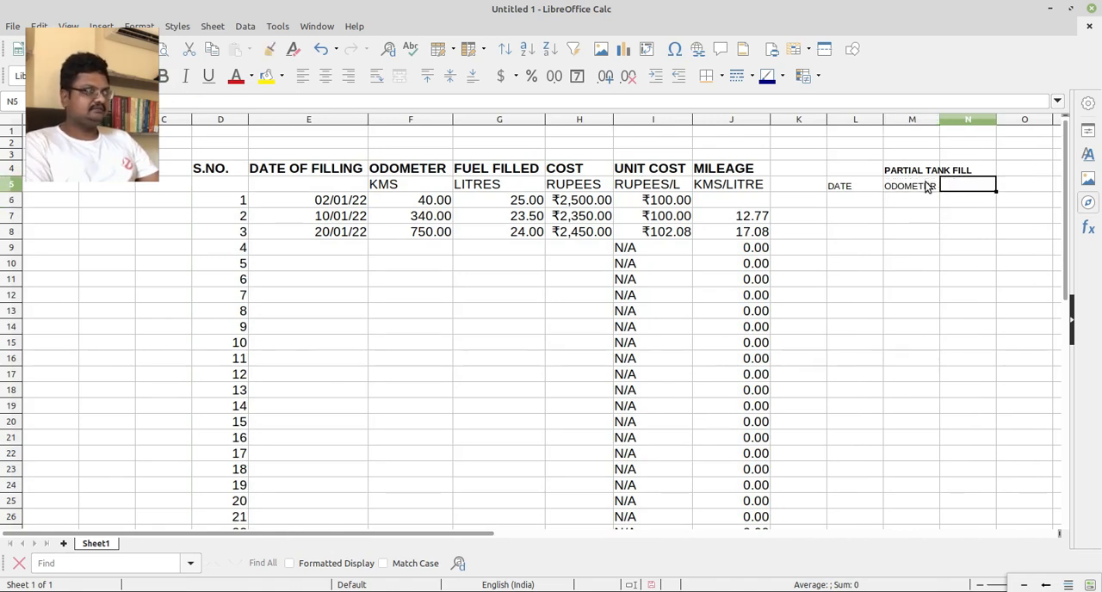
Add the column headers FUEL FILLED in N5 and COST in O5 to the partial tank fill table.
text(FUEL FILLED)
key(Return)
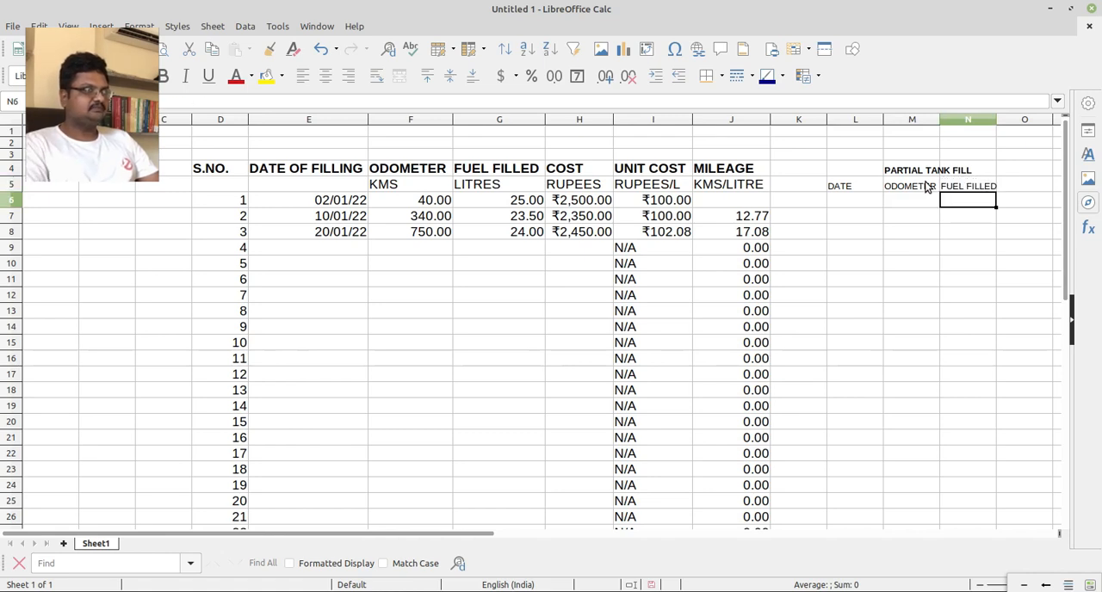
key(Up)
key(Right)
text(COST)
key(Return)
key(Up)
key(Left)
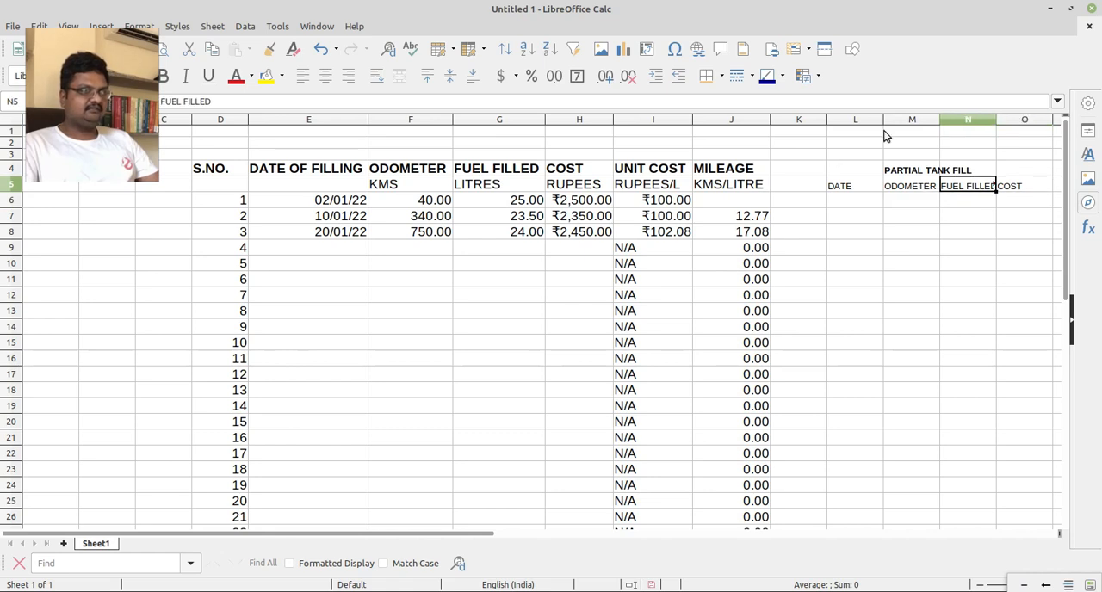
Widen column N to fit its header, and enter date 24/01/22 and odometer 1000 in the first partial tank fill row.
drag(1003, 122, 1004, 122)
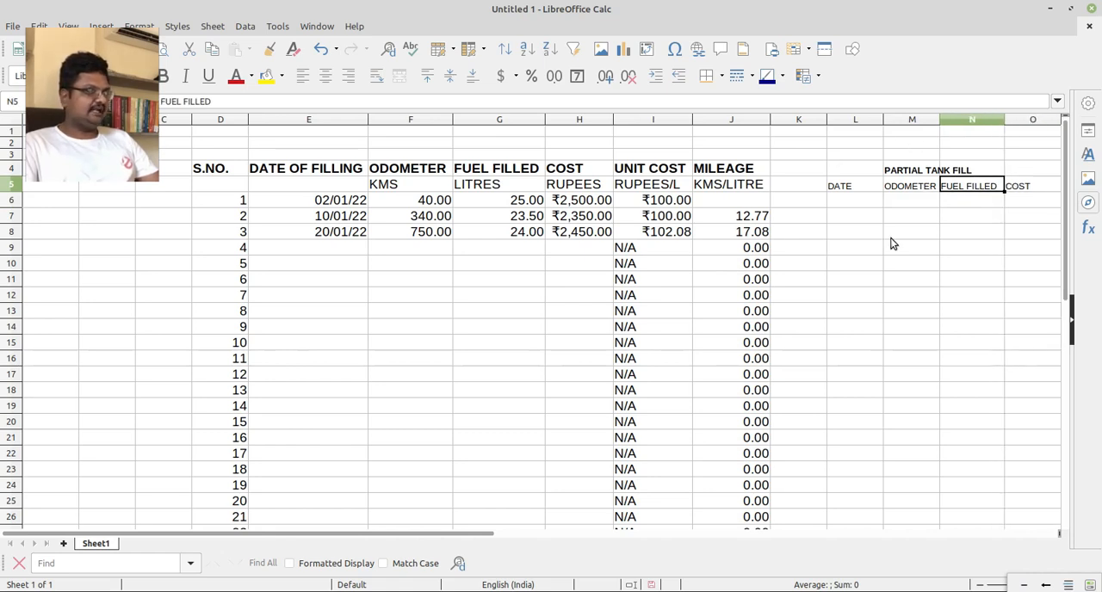
click(891, 200)
click(847, 201)
text(24/01/22)
key(Tab)
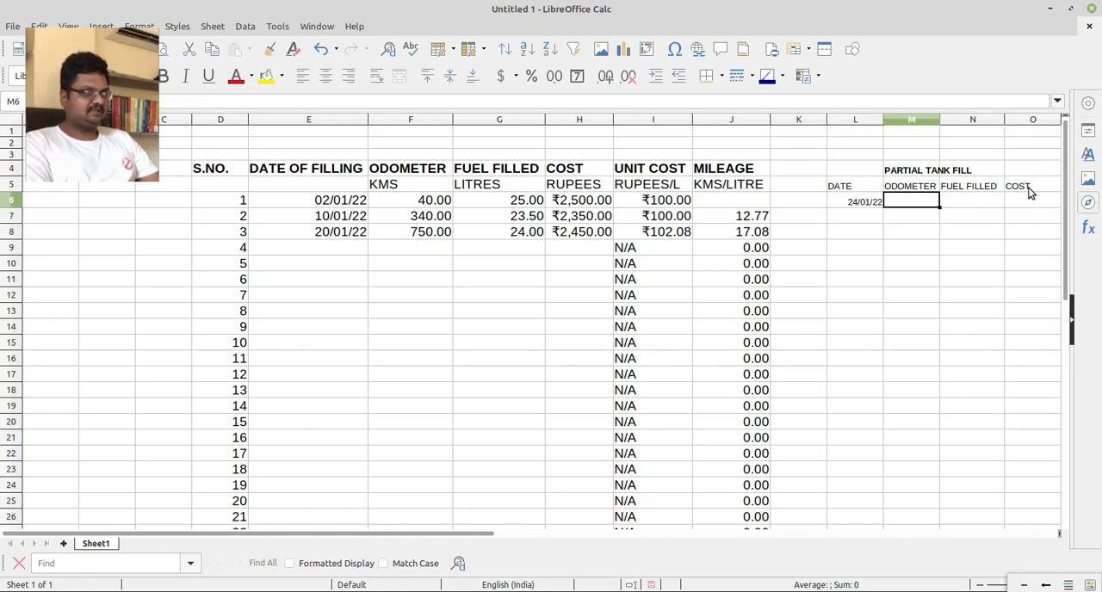
text(1000)
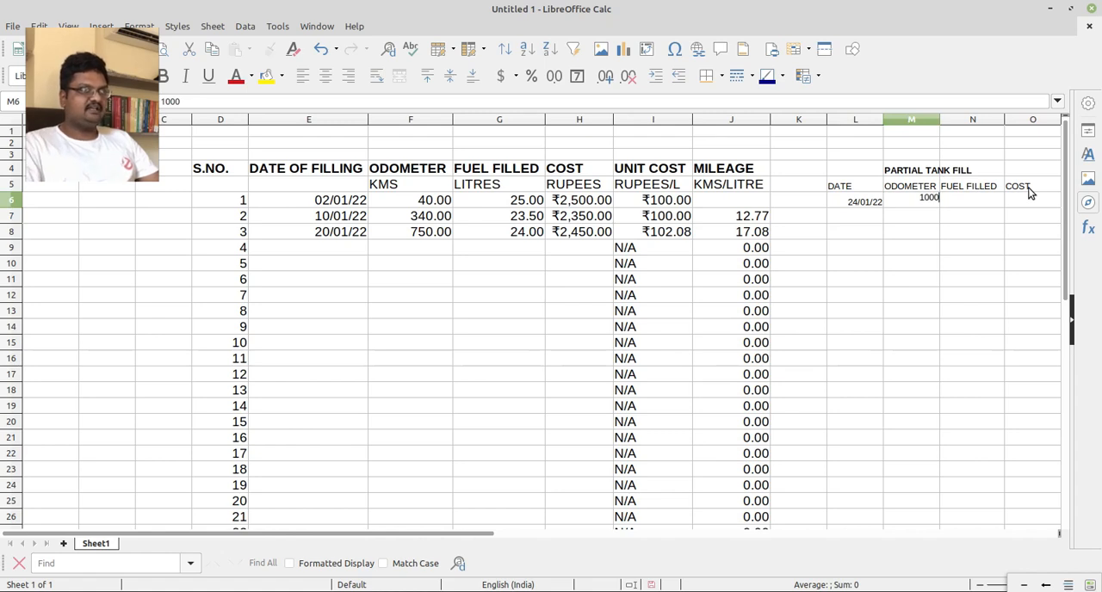
key(Tab)
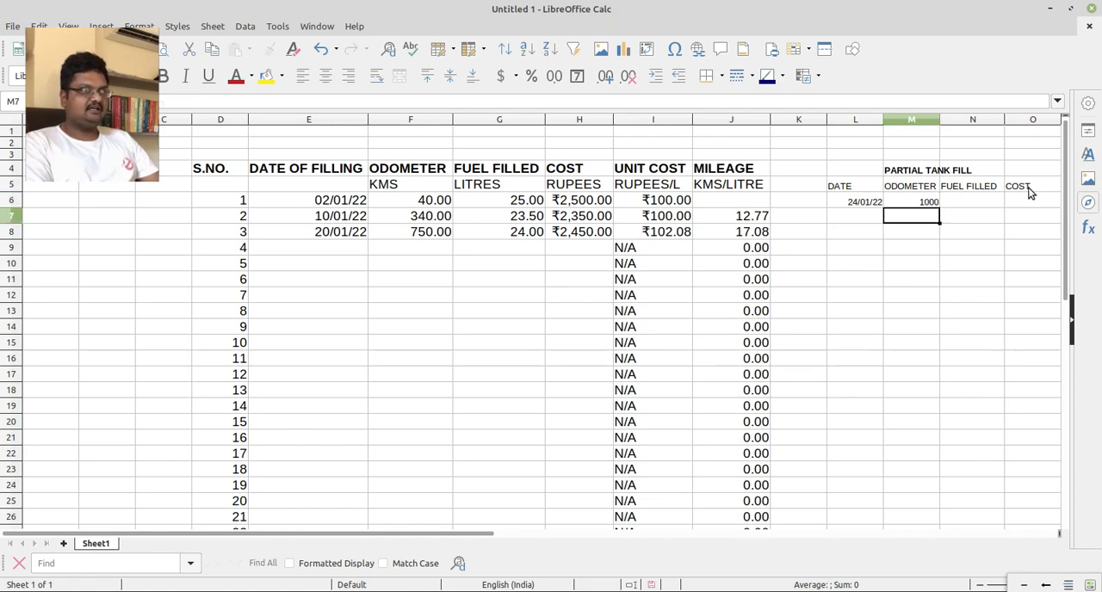
Enter 20 as the fuel filled and 2000 as the cost in the 24/01/22 partial fill row.
text(20)
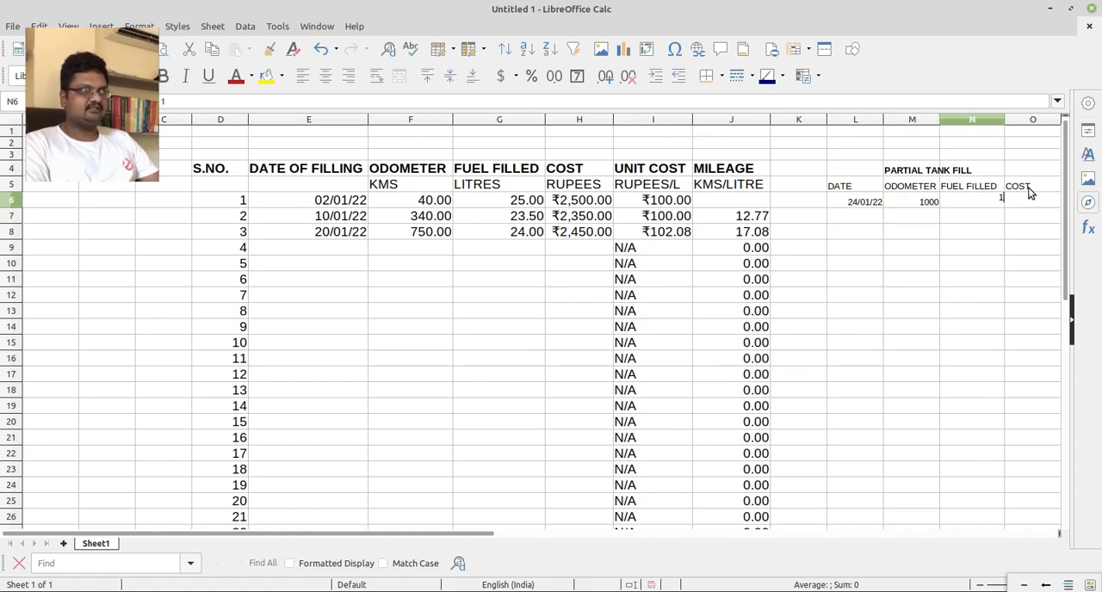
key(Return)
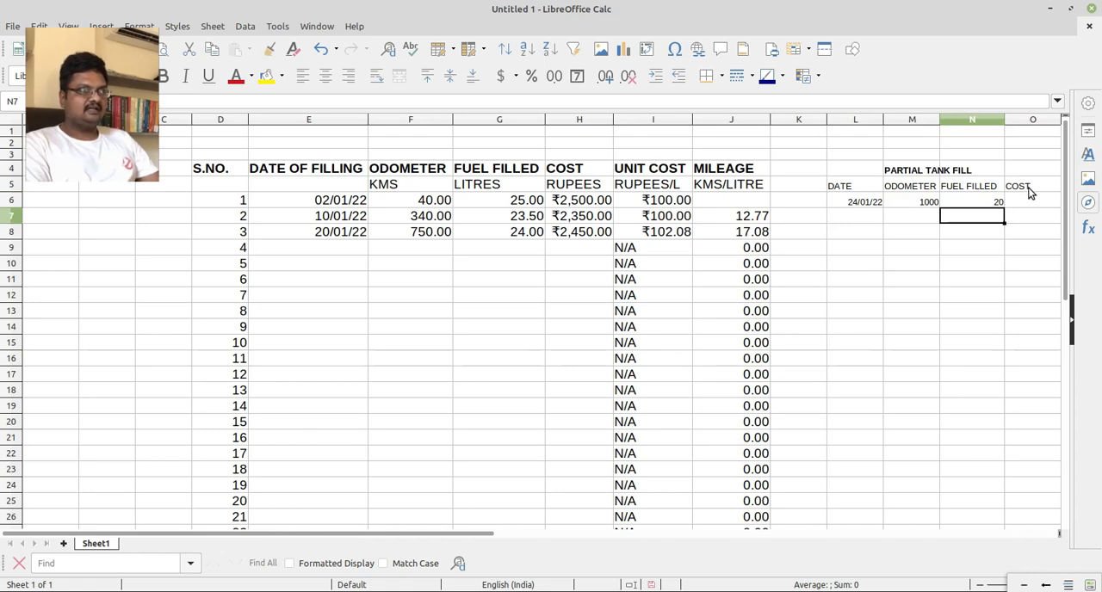
click(1030, 194)
text(2000)
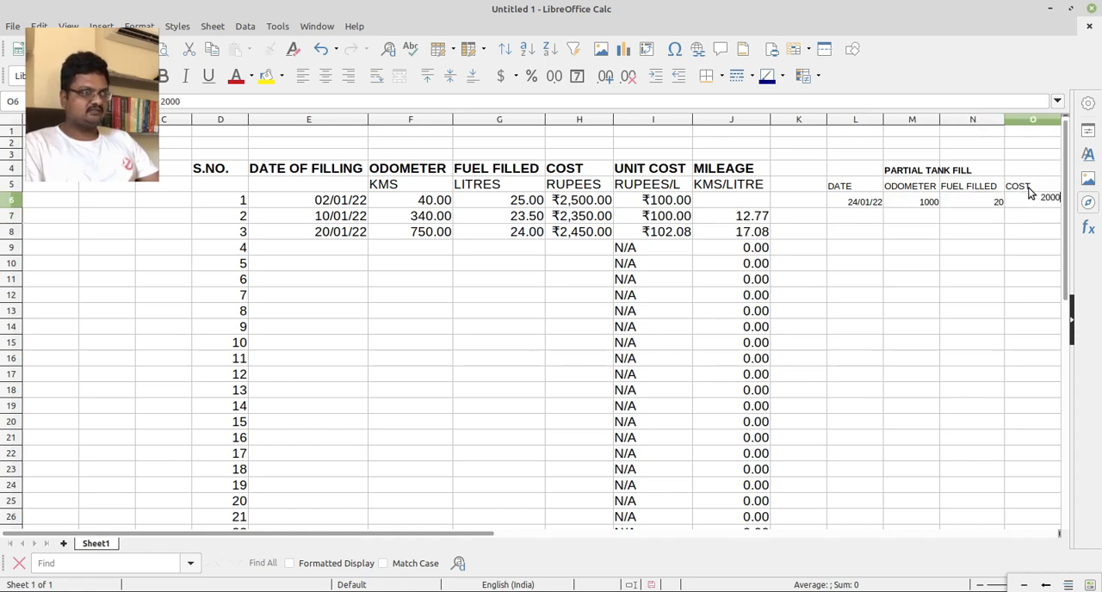
key(Return)
key(Left)
key(Left)
key(Left)
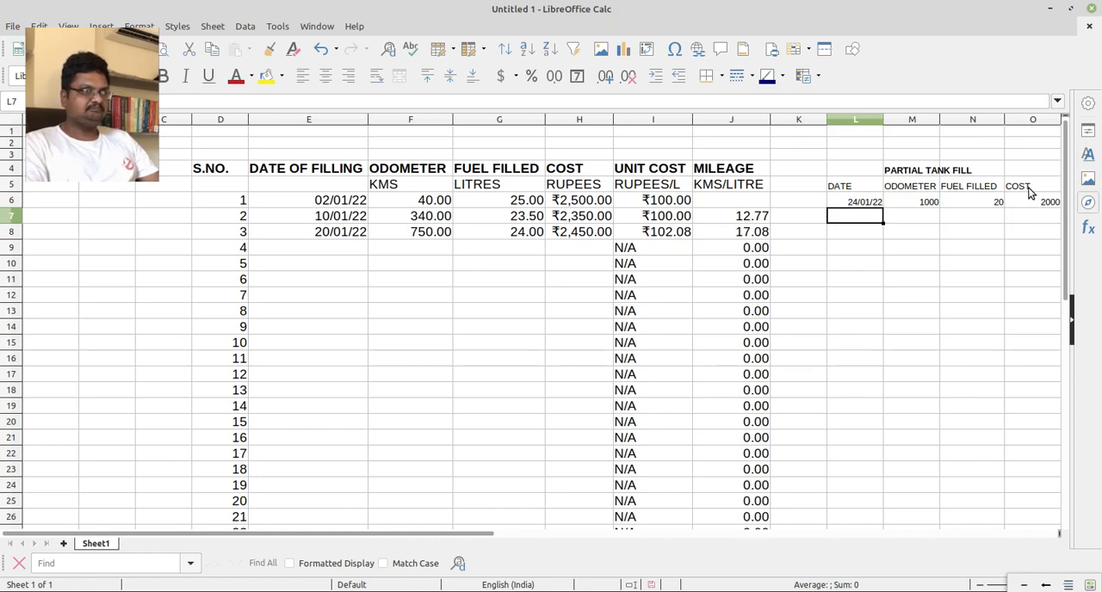
Change the fuel filled in N6 to 10 and the cost in O6 to 1000.
key(Up)
key(Right)
key(Right)
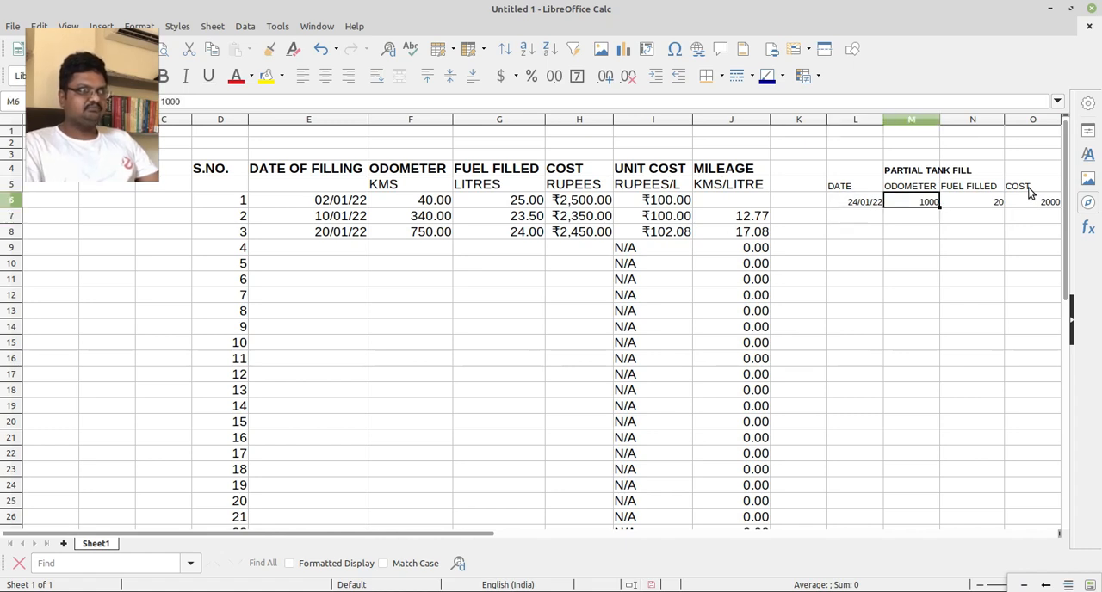
key(Delete)
key(Right)
key(Delete)
key(Left)
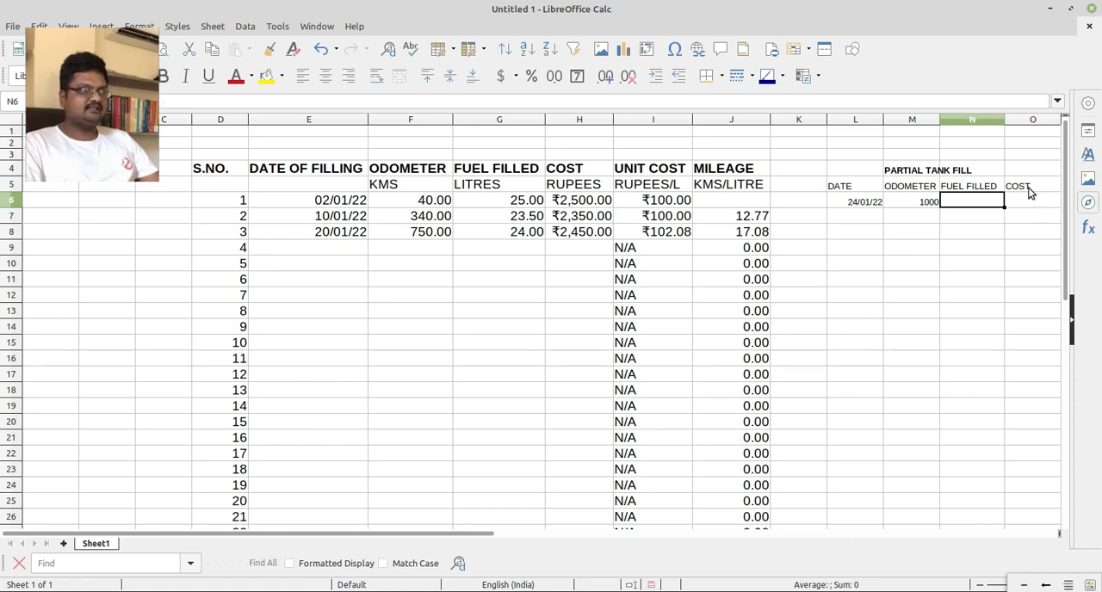
text(10)
key(Tab)
text(1000)
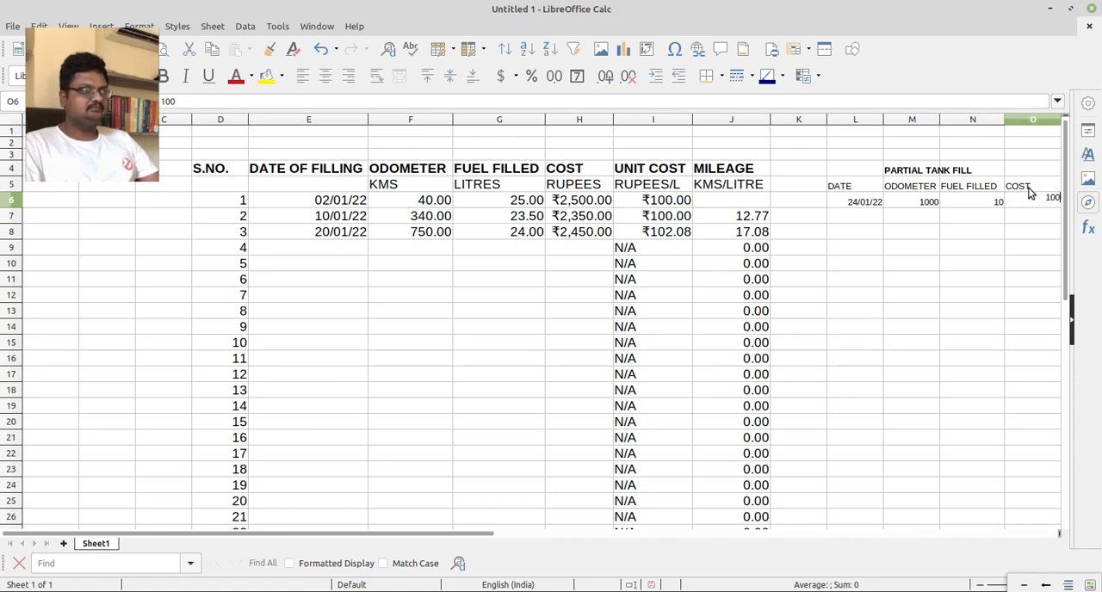
key(Return)
Start the second partial fill row with date 26/01/22 in L7 and odometer 1100 in M7.
key(Left)
key(Left)
key(Left)
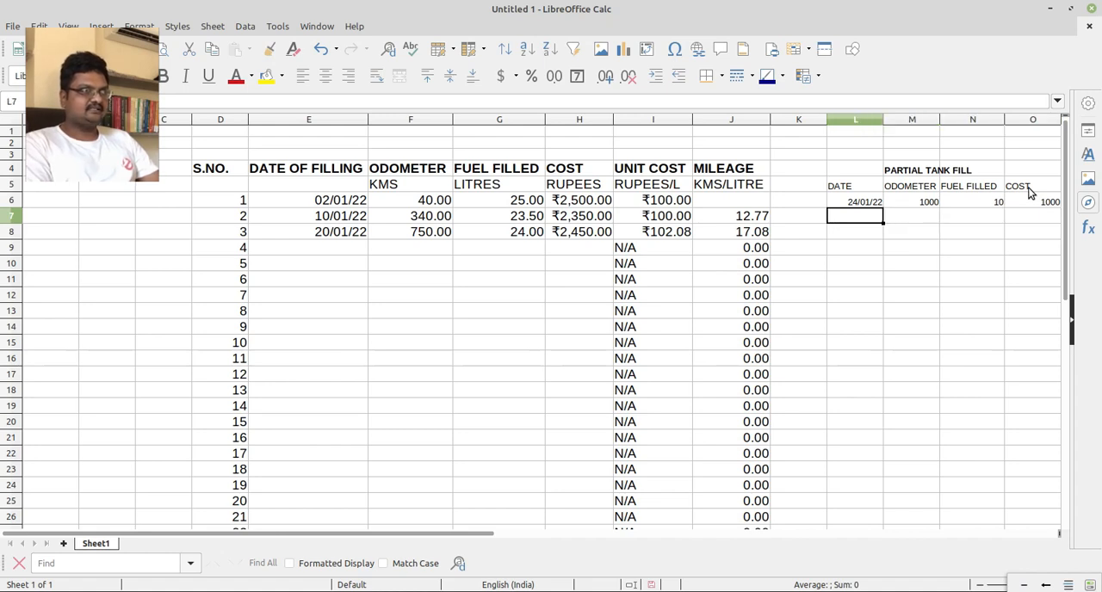
text(26/01/22)
key(Tab)
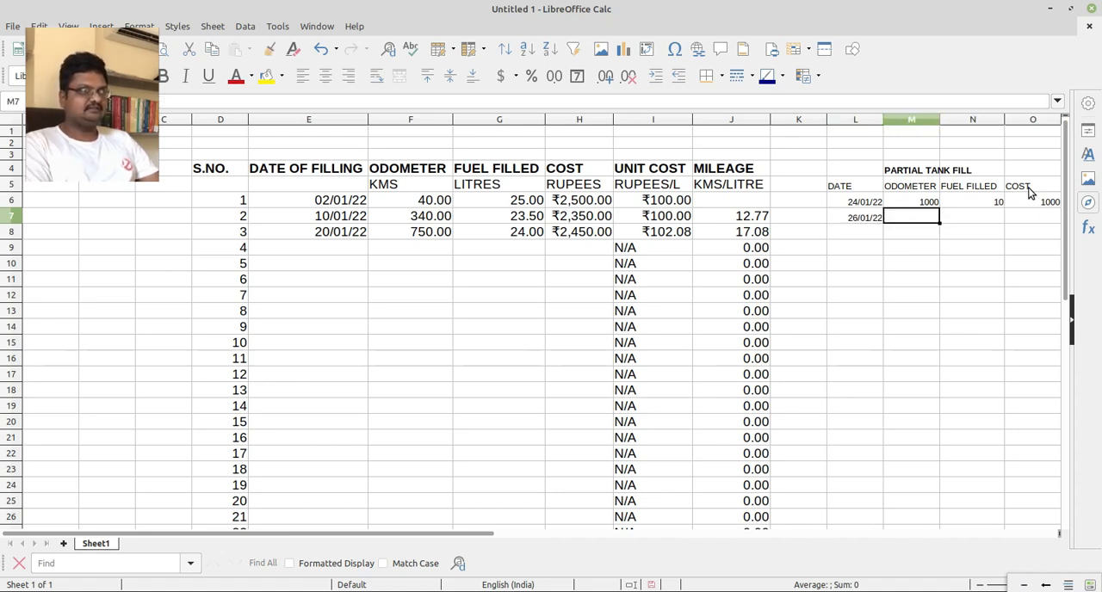
text(1100)
key(Tab)
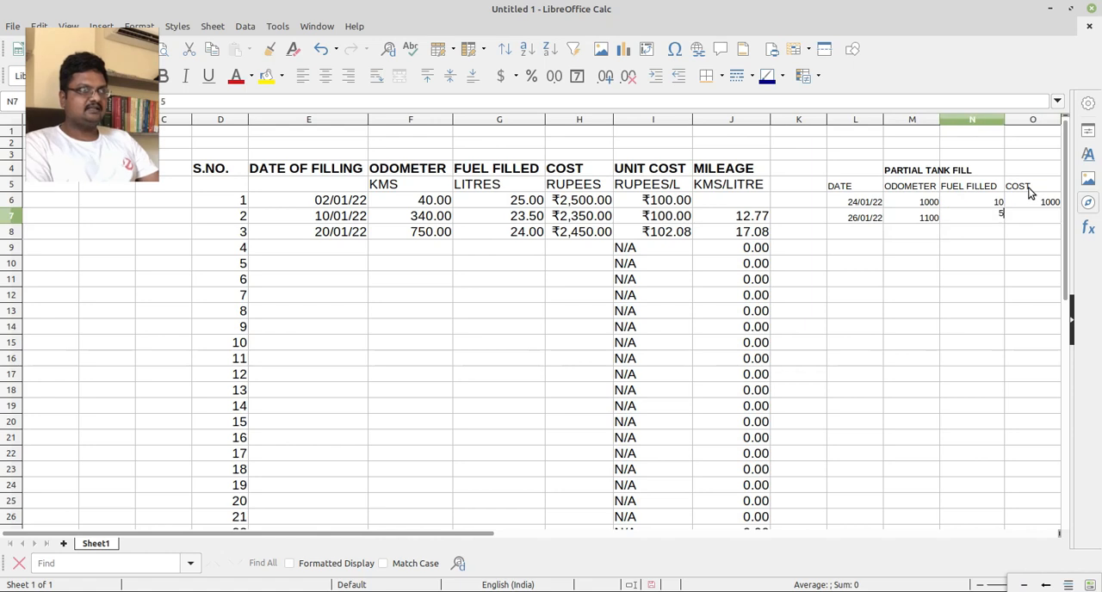
Complete the 26/01/22 partial fill row with 5 as the fuel filled and 500 as the cost.
text(5)
key(Tab)
text(500)
key(Return)
key(Up)
key(Left)
key(Down)
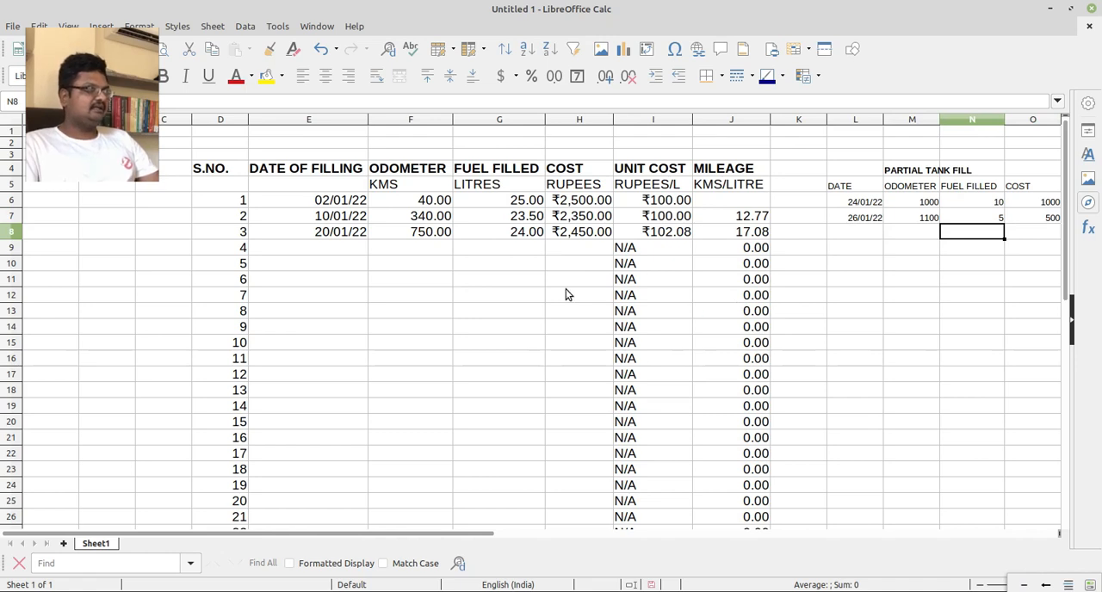
Enter 02/02/22 in E9 as the filling date of the fourth entry in the main log.
click(341, 248)
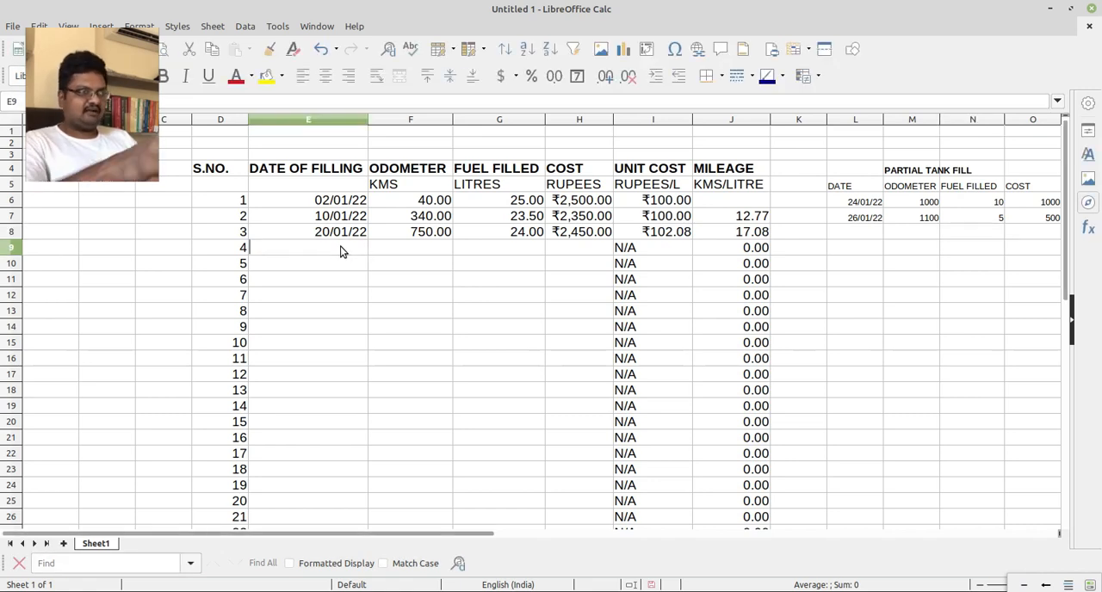
double_click(351, 247)
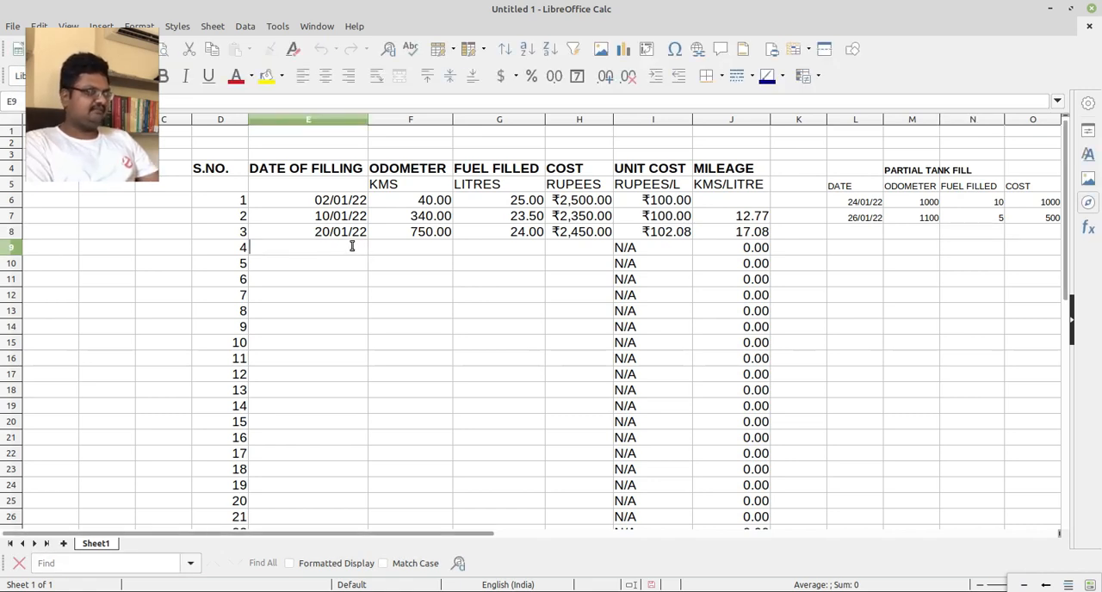
text(2/02/22)
key(Return)
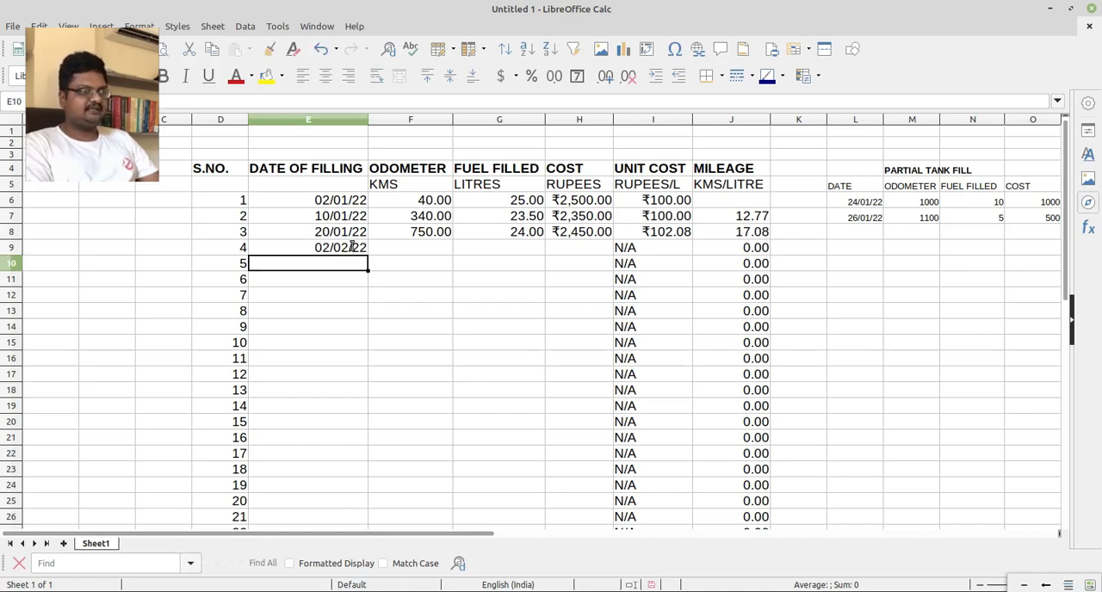
Enter 1500 in F9 as the odometer reading of the fourth fill.
key(Up)
key(Right)
text(1500)
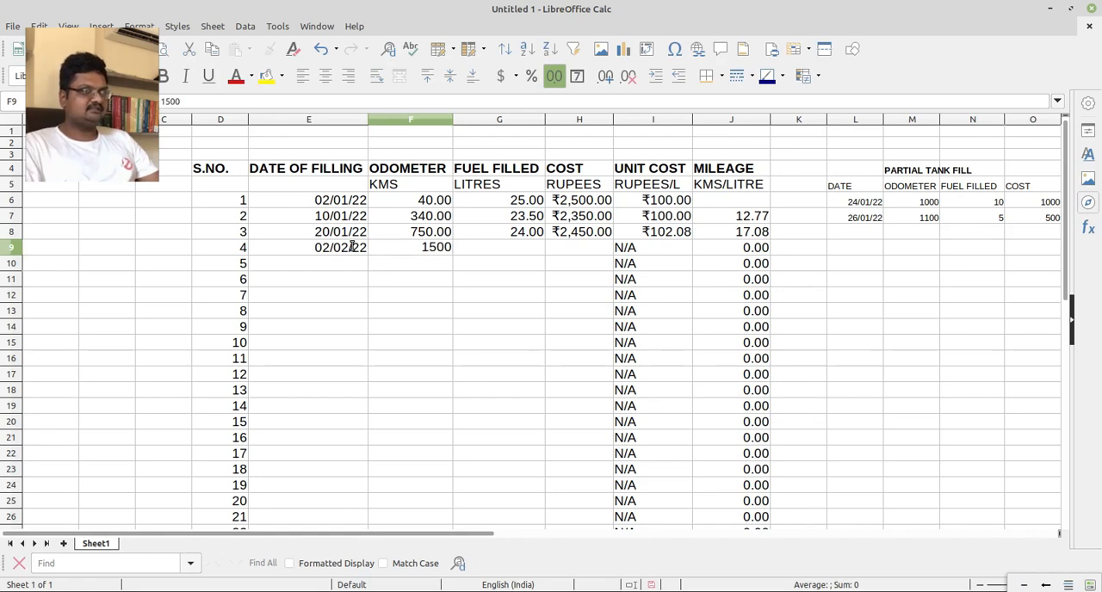
key(Return)
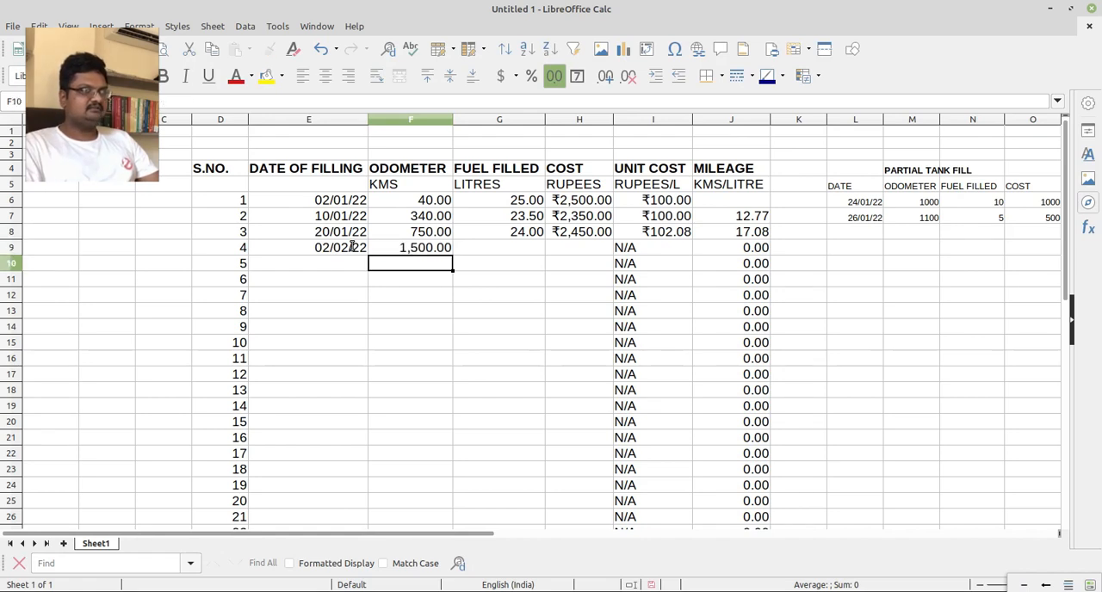
Set the fourth fill's odometer reading in F9 to 1400.
key(Up)
key(BackSpace)
text(1400)
key(Return)
Enter 24 litres in G9 as the fuel filled for the 02/02/22 entry.
key(Up)
key(Right)
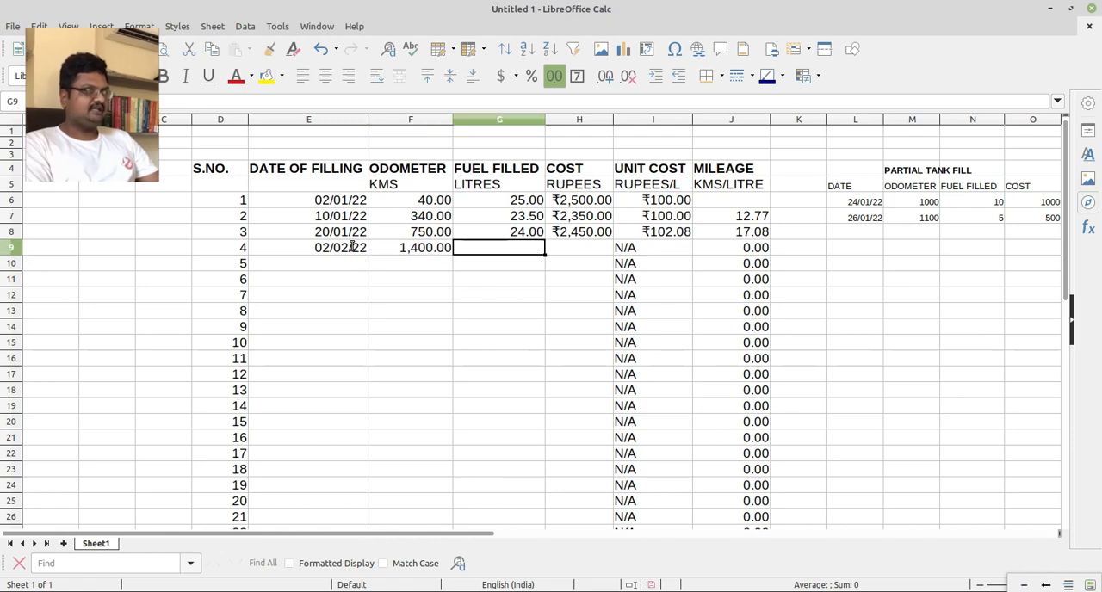
text(23)
key(BackSpace)
text(4)
key(Return)
Enter 2400 in H9 as the cost of the 02/02/22 fill.
key(Up)
key(Right)
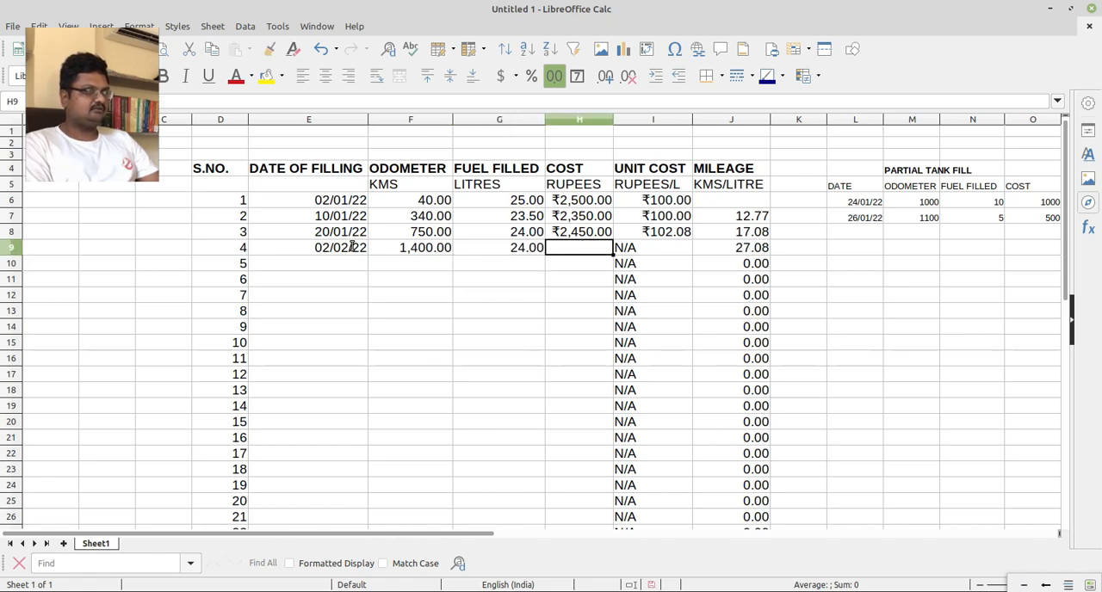
text(1)
key(BackSpace)
text(2400)
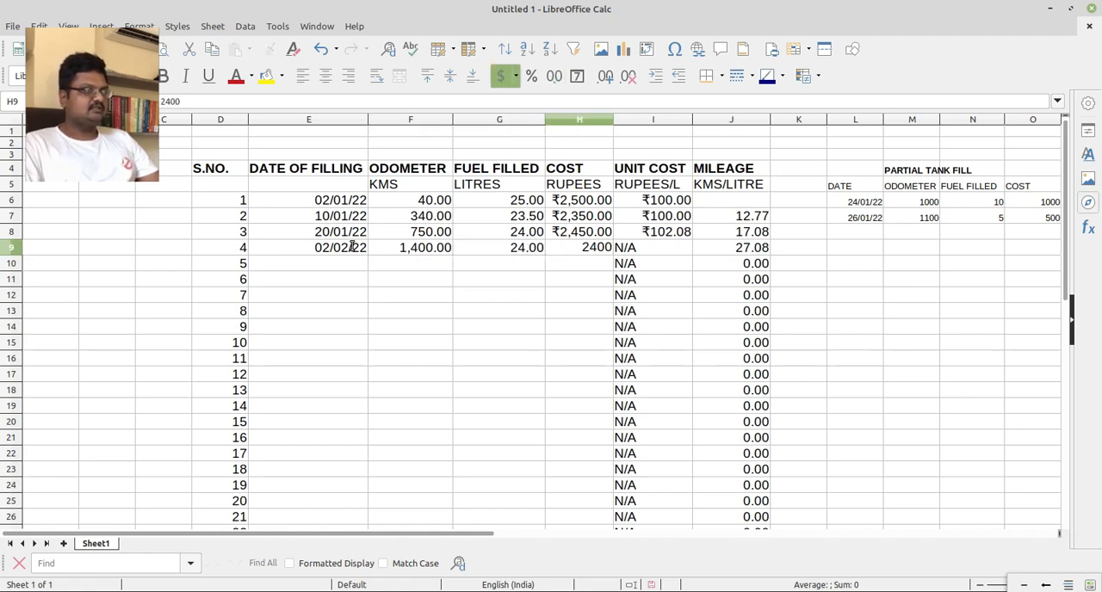
key(Return)
Examine the calculated unit cost and mileage in row 9 against the entered odometer, fuel and cost values.
key(Up)
key(Right)
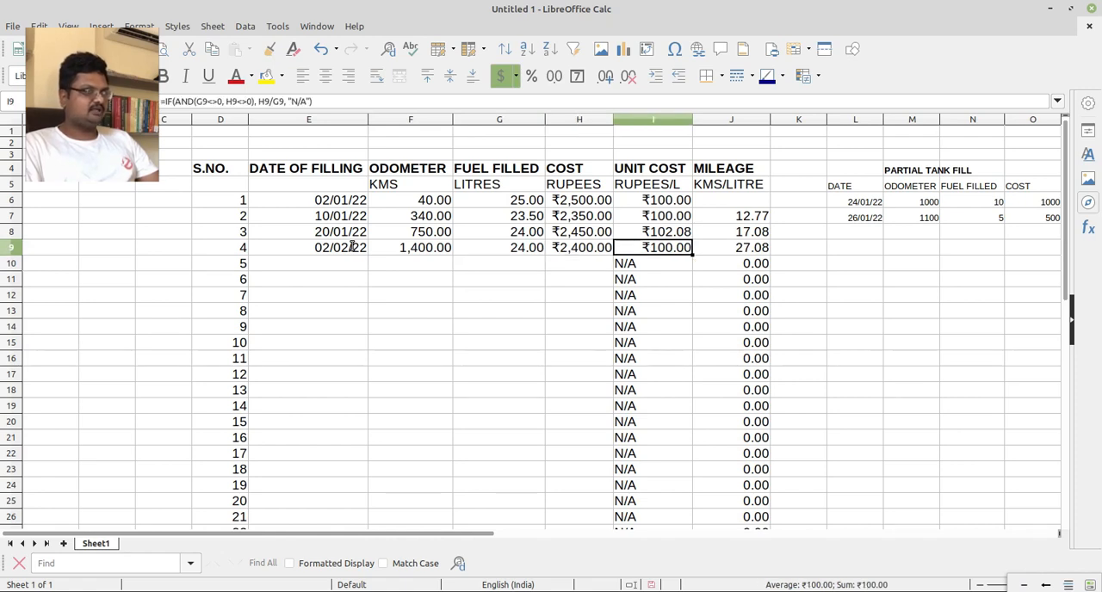
key(Right)
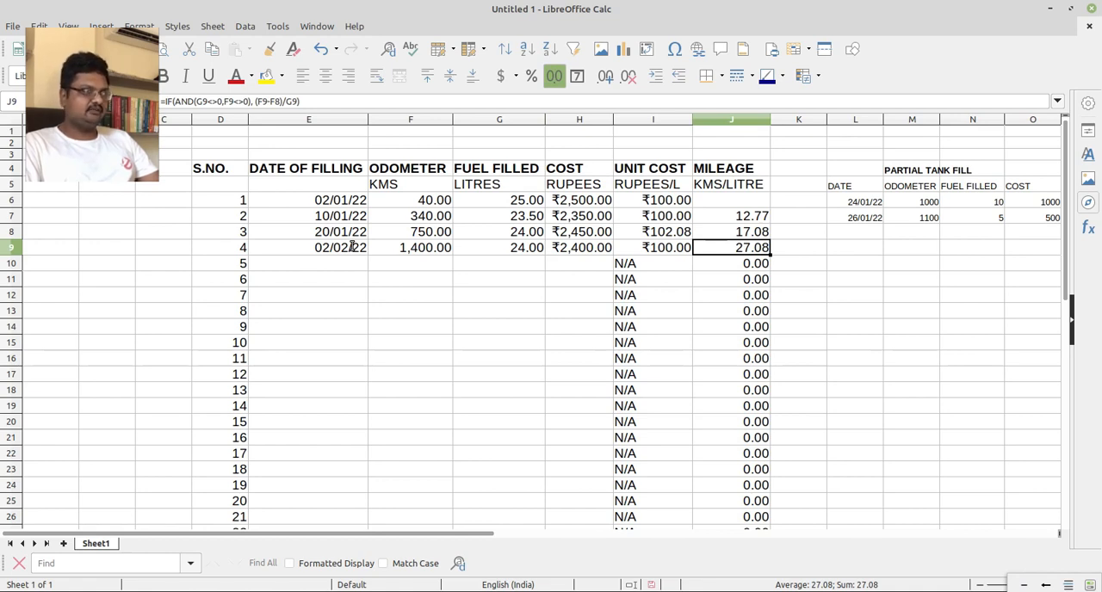
key(Left)
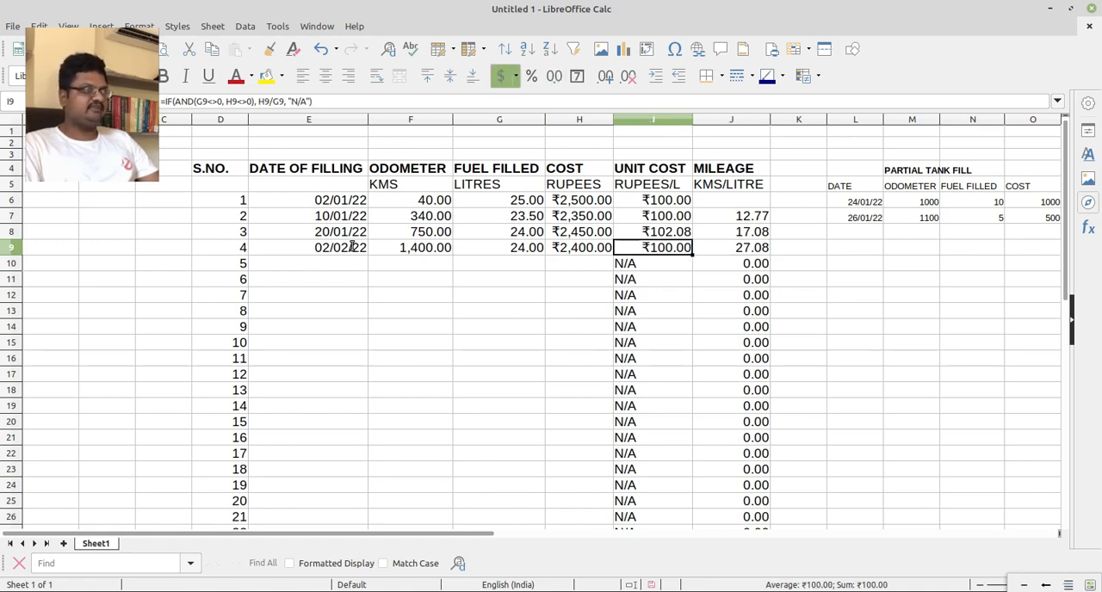
key(Right)
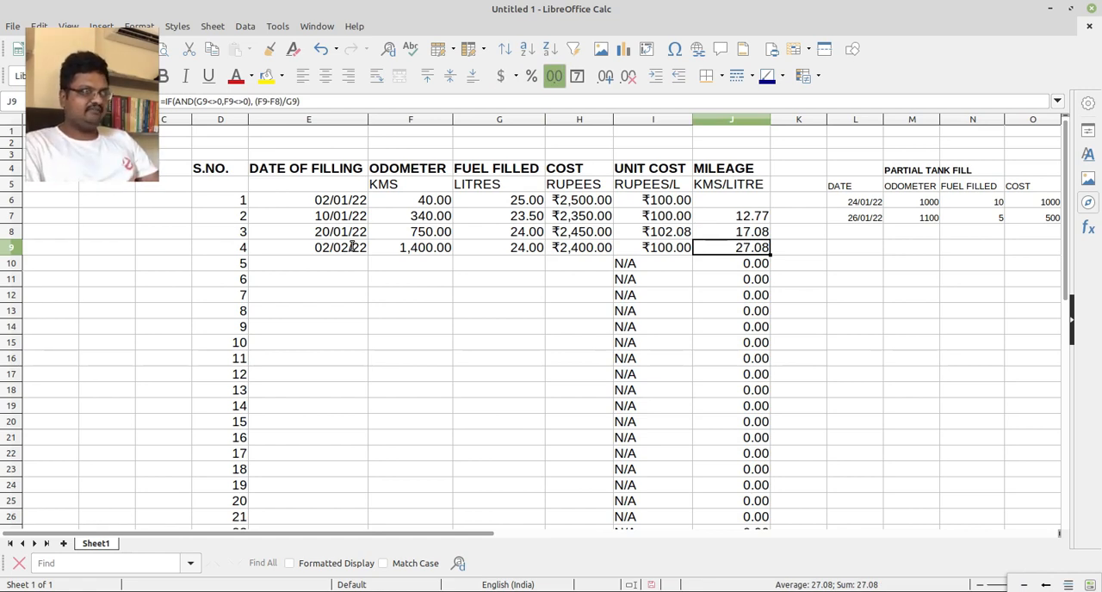
key(Left)
key(Left)
key(Left)
key(Left)
key(Left)
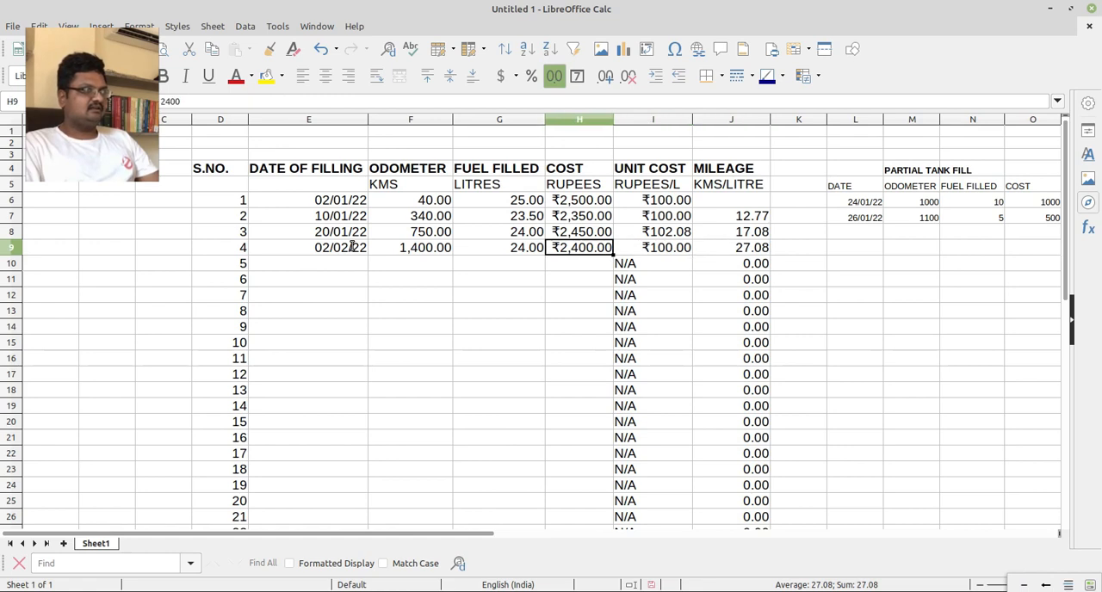
key(Right)
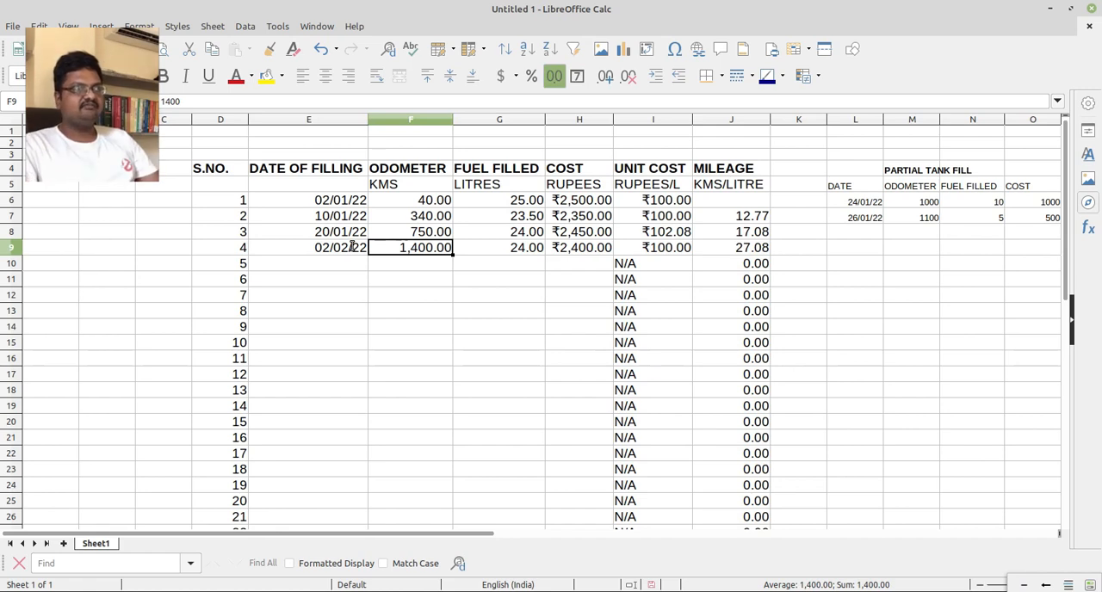
key(Right)
key(Right)
key(Right)
key(Right)
key(Right)
key(Right)
key(Right)
key(Right)
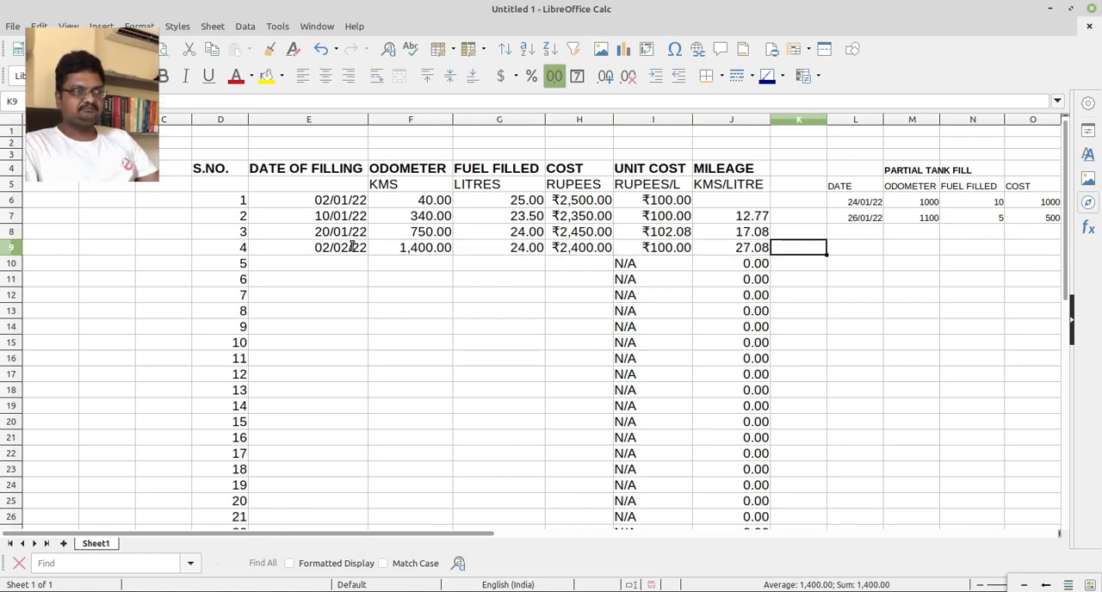
Review the fuel filled amounts and costs recorded in the partial tank fill table.
key(Up)
key(Up)
key(Up)
key(Down)
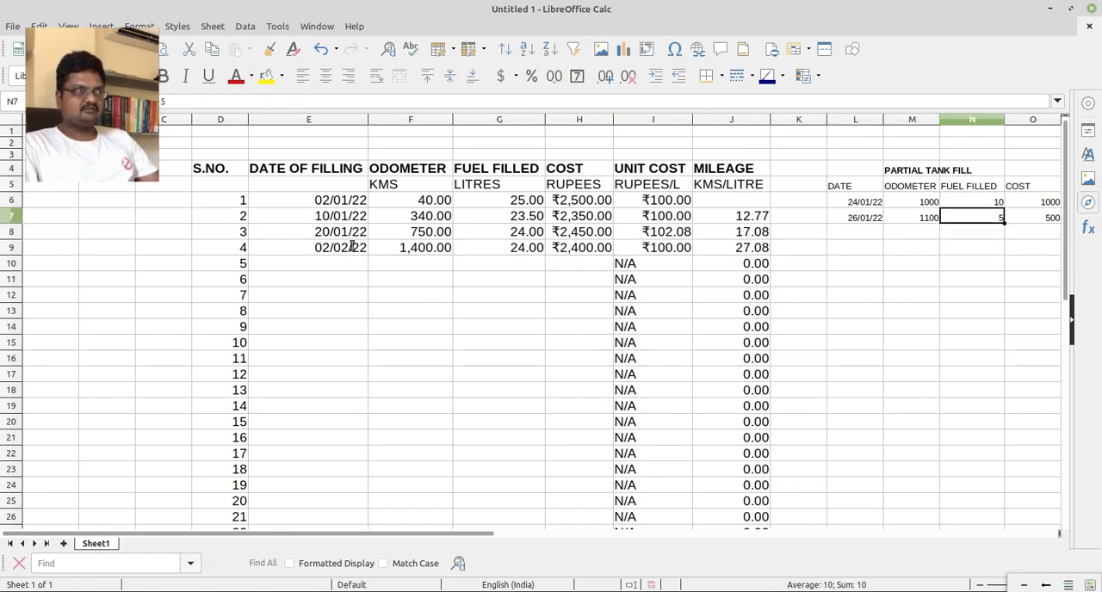
key(Up)
key(Right)
key(Left)
key(Down)
key(Up)
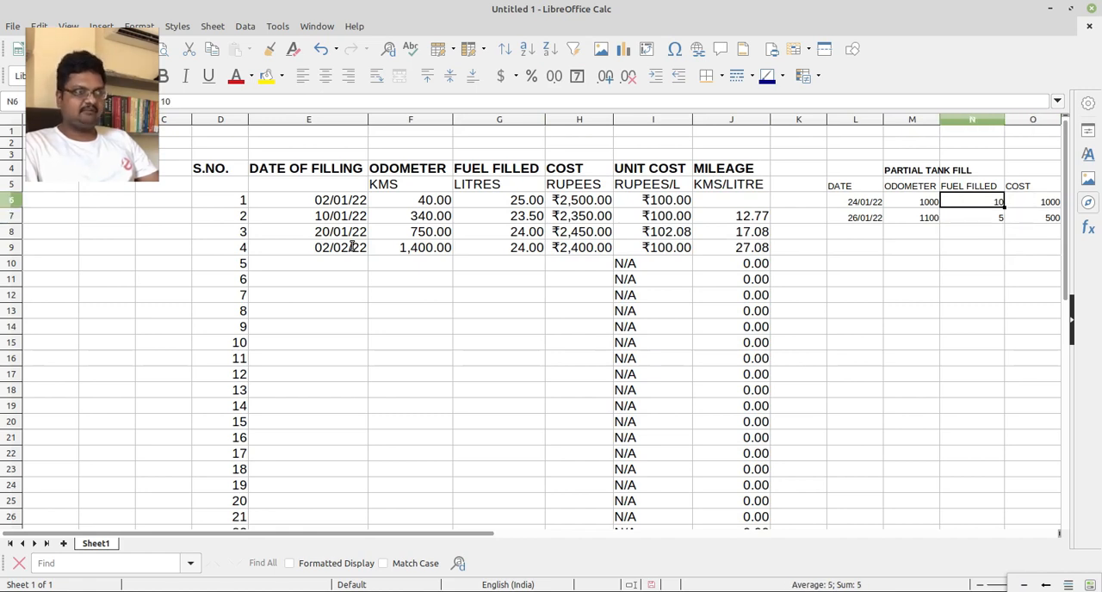
key(Down)
key(Left)
key(Left)
key(Left)
key(Left)
key(Left)
key(Left)
key(Left)
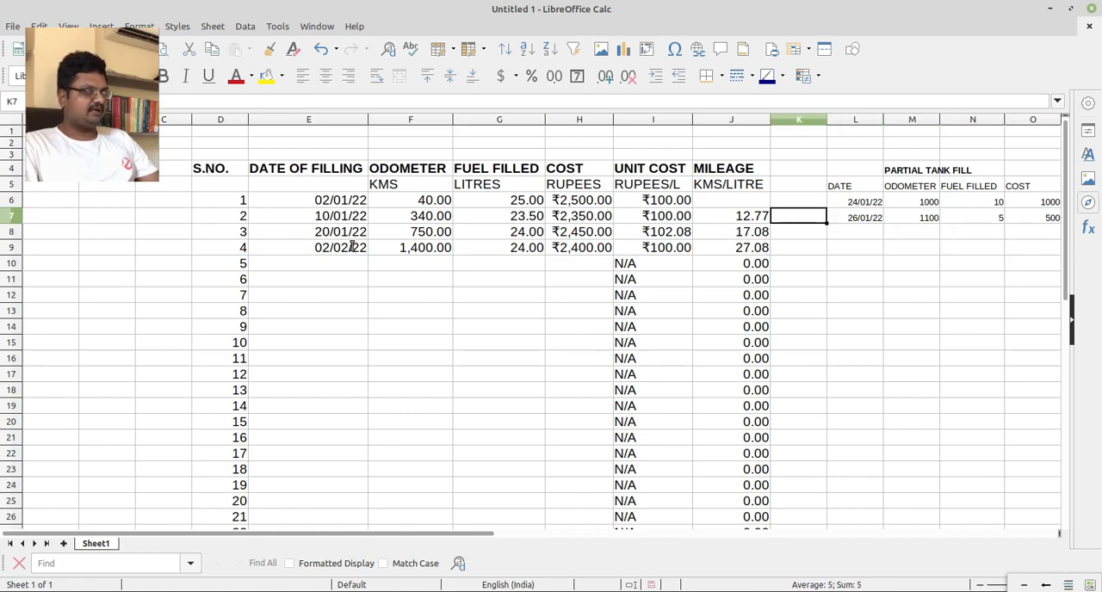
key(Down)
key(Down)
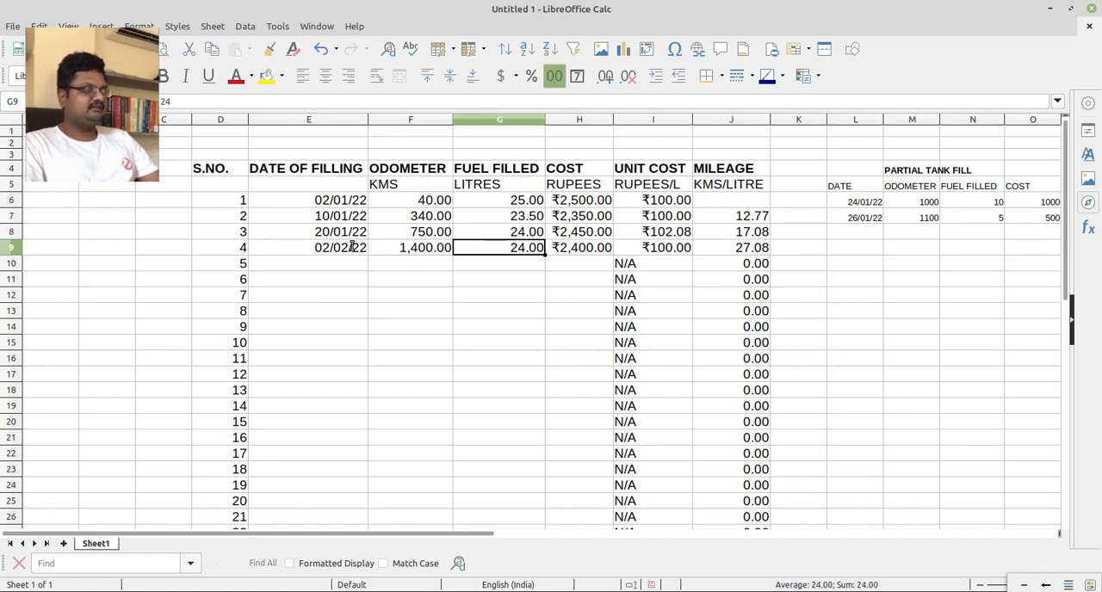
key(F2)
text(+)
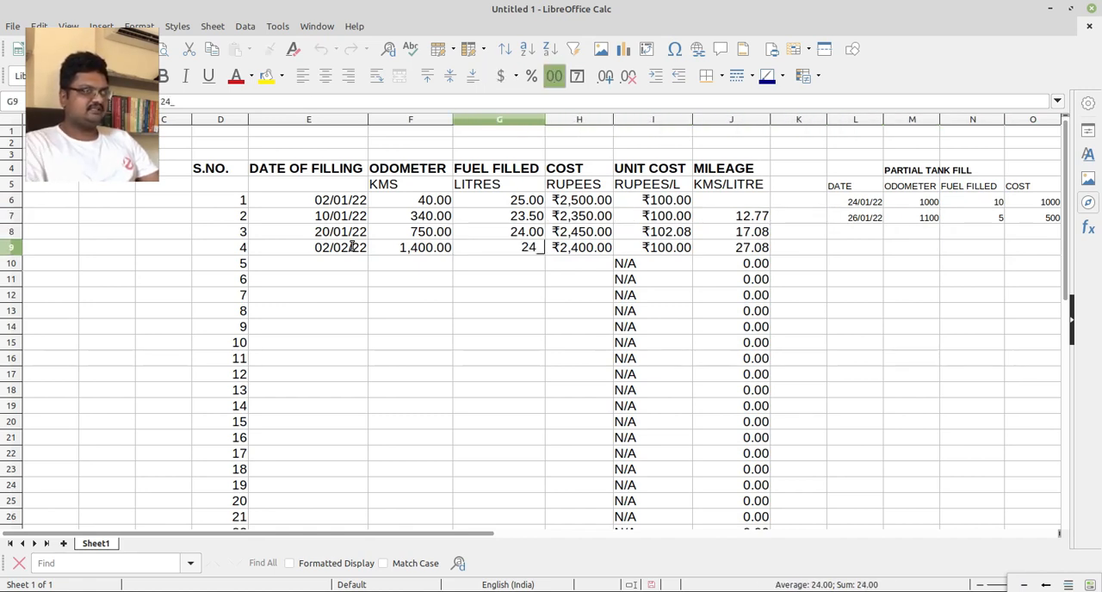
click(994, 203)
drag(996, 207, 996, 219)
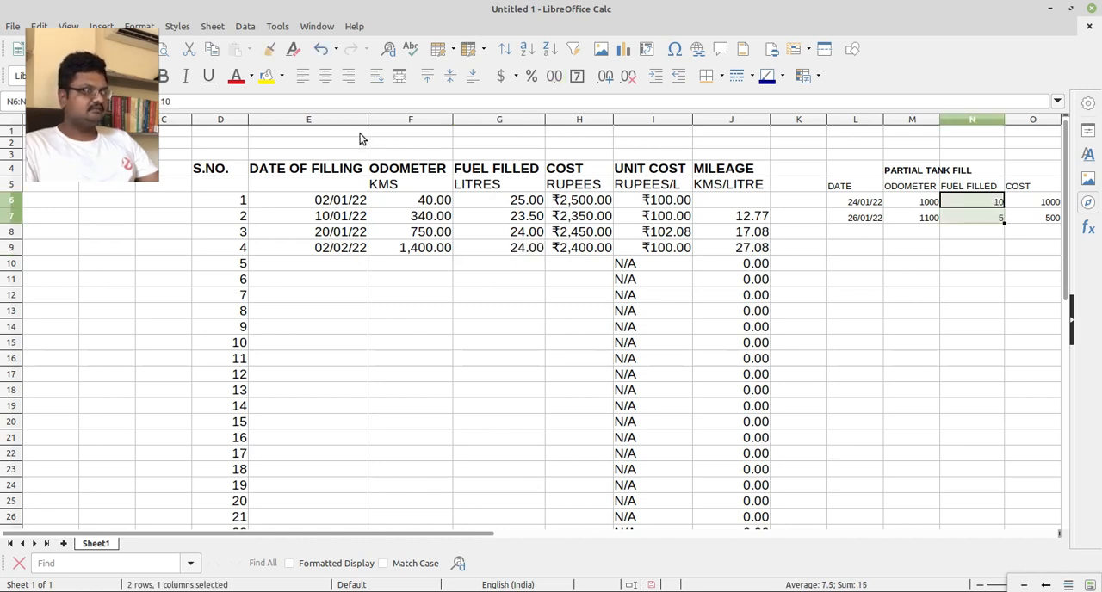
Change the 02/02/22 fuel filled in G9 to the formula =24+(N6+N7), adding both partial fills.
double_click(537, 250)
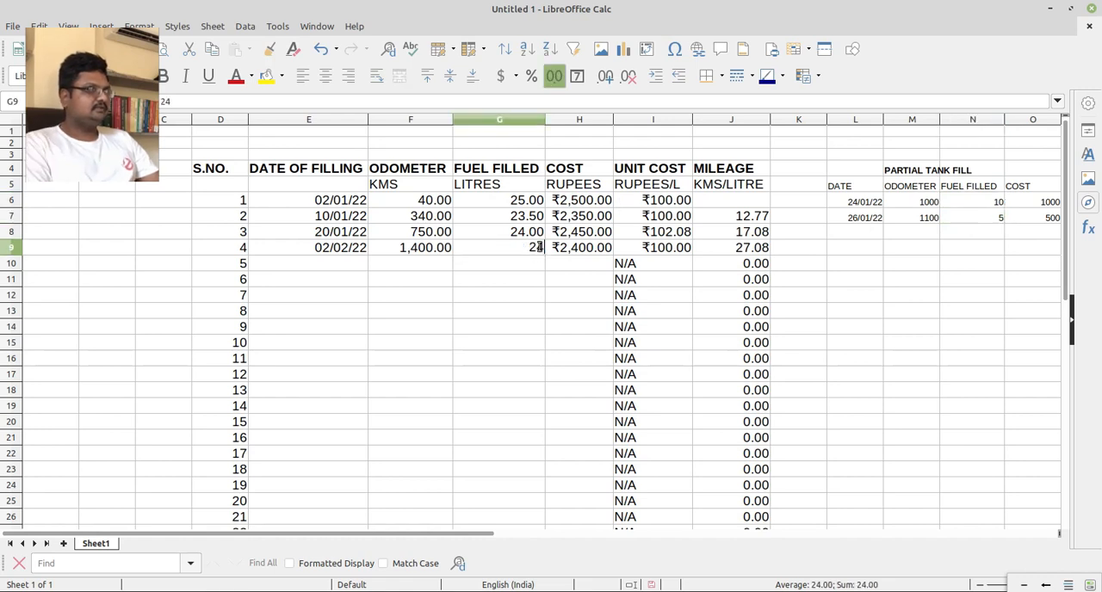
text(_)
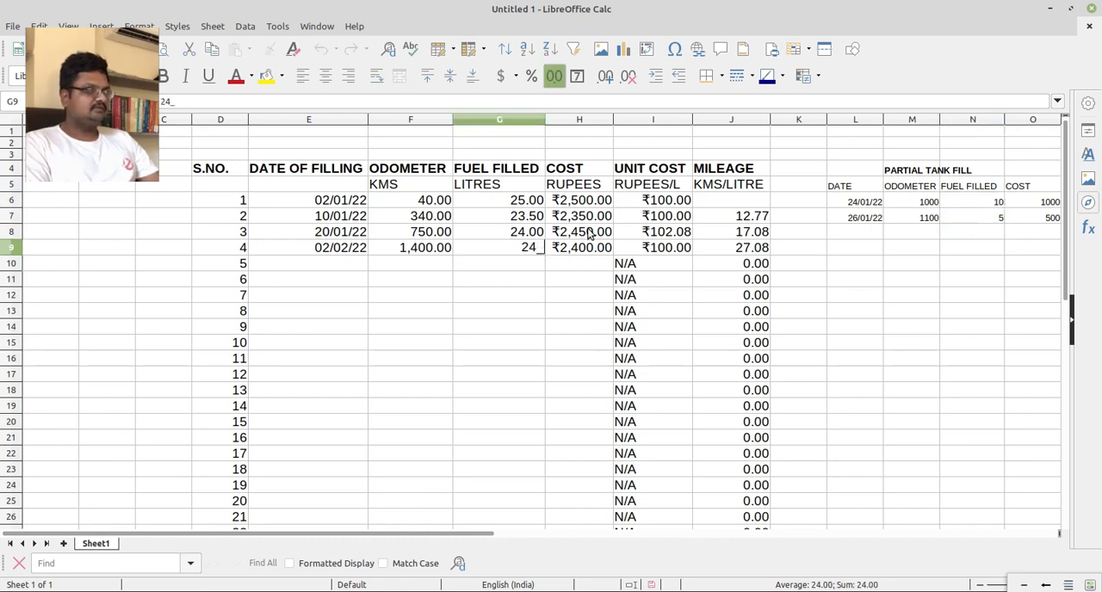
key(BackSpace)
text(+)
text(=)
text(()
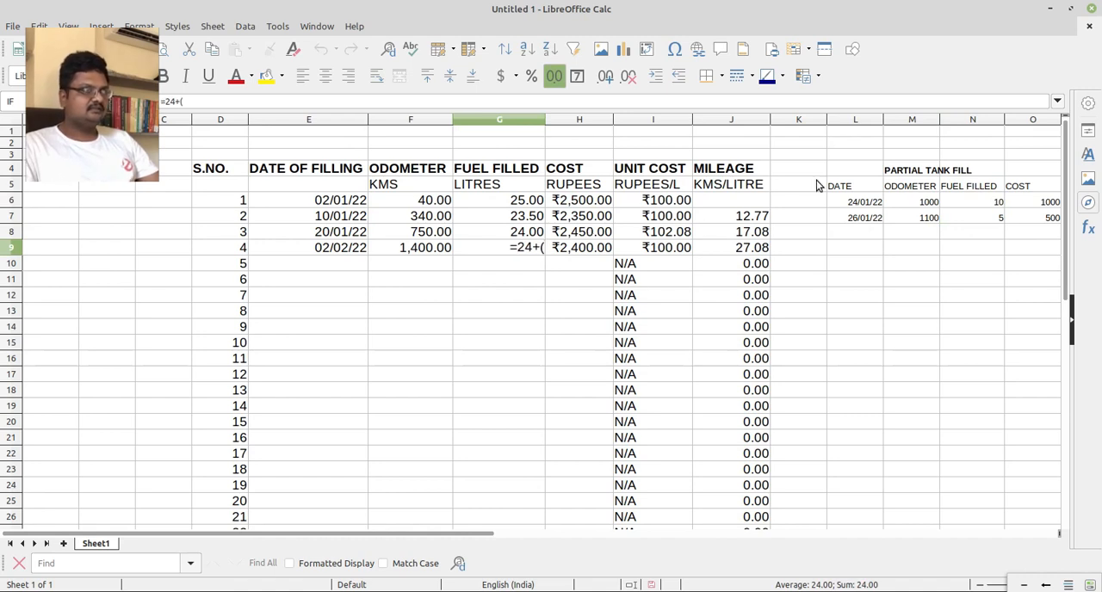
click(996, 202)
text(_)
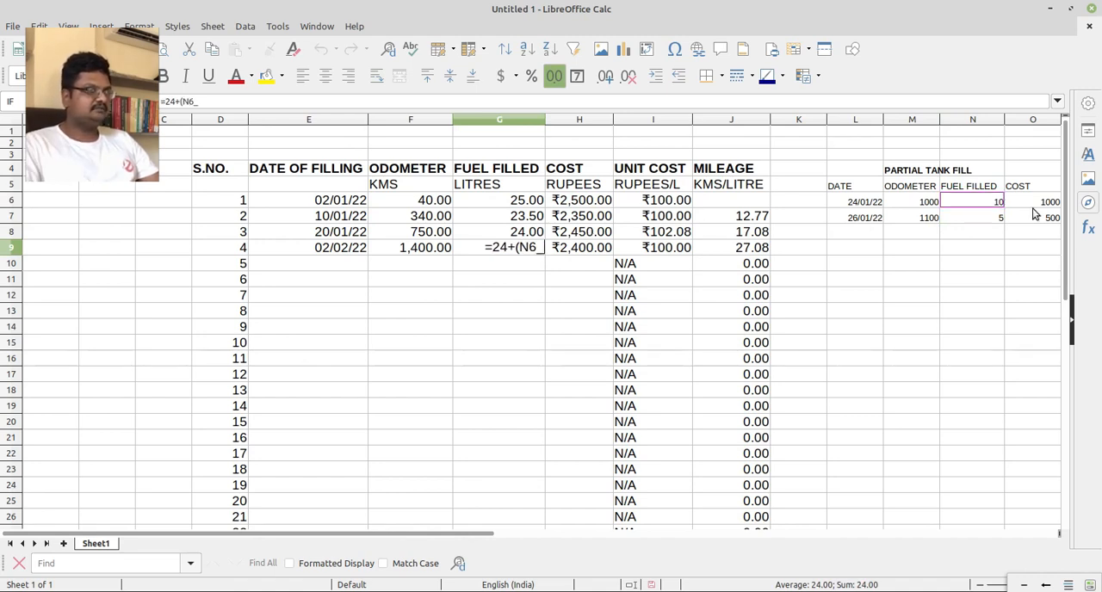
key(BackSpace)
text(+)
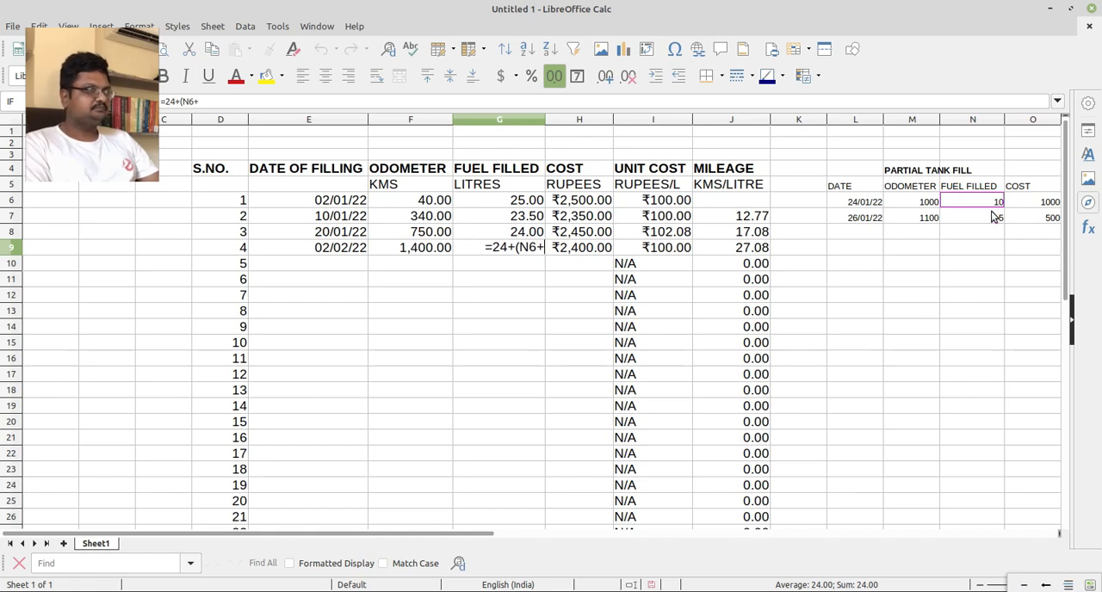
click(992, 217)
text())
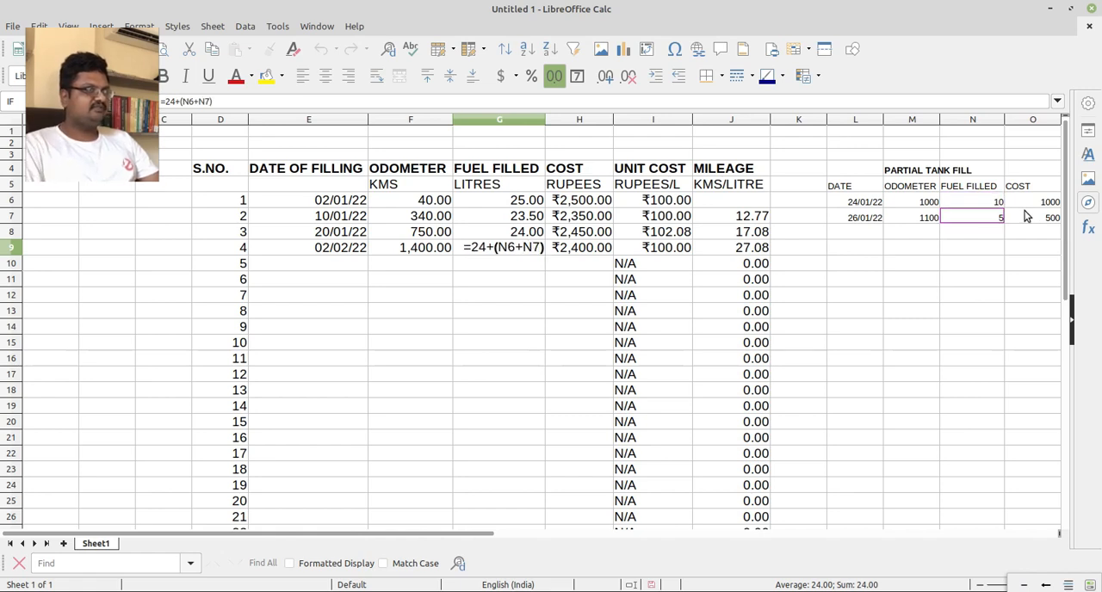
key(Return)
Change the 02/02/22 cost in H9 to the formula =2400+(O6+O7), adding both partial fill costs.
key(Up)
key(Right)
key(F2)
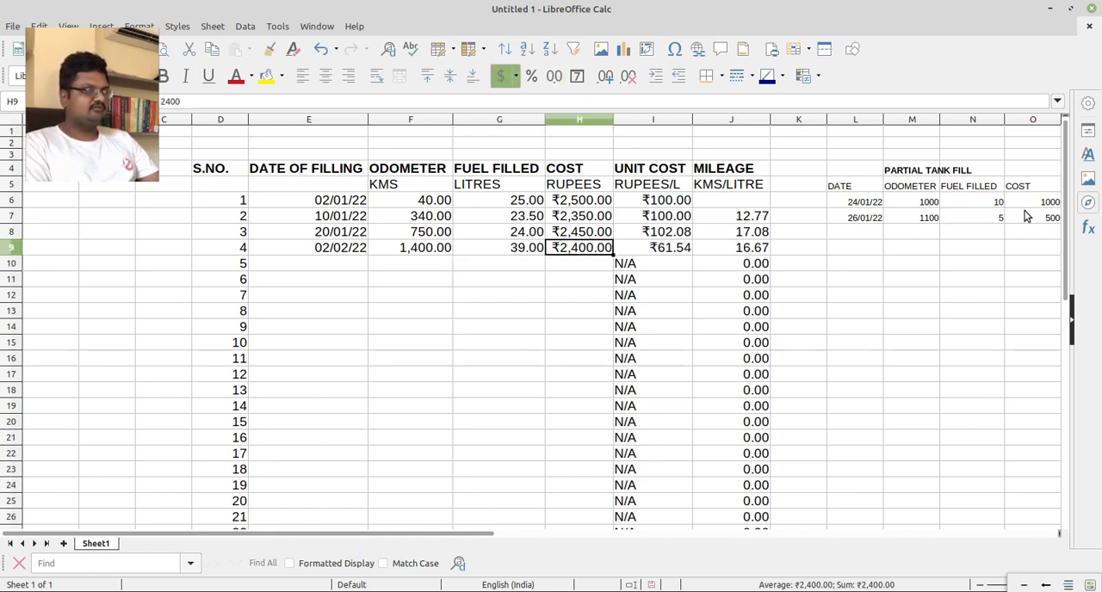
text(+()
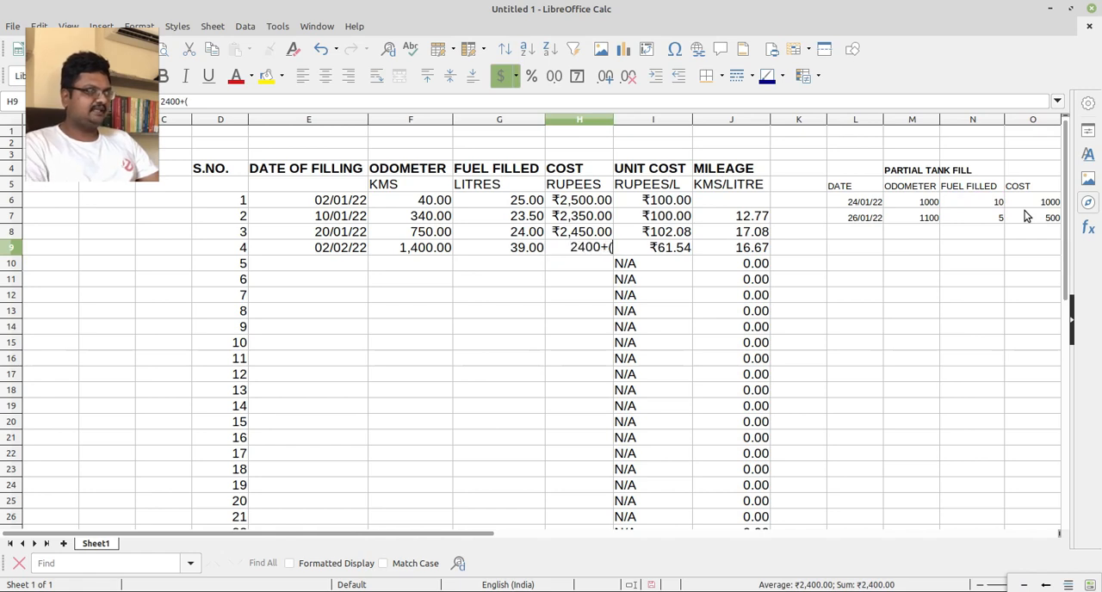
text(=)
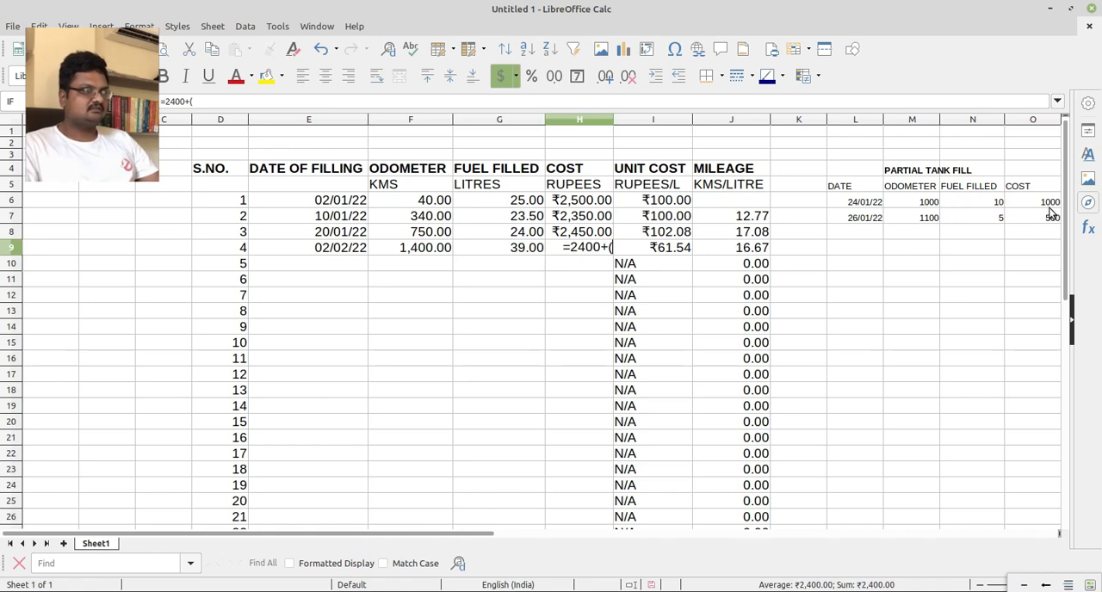
click(1053, 203)
text(+)
click(1048, 220)
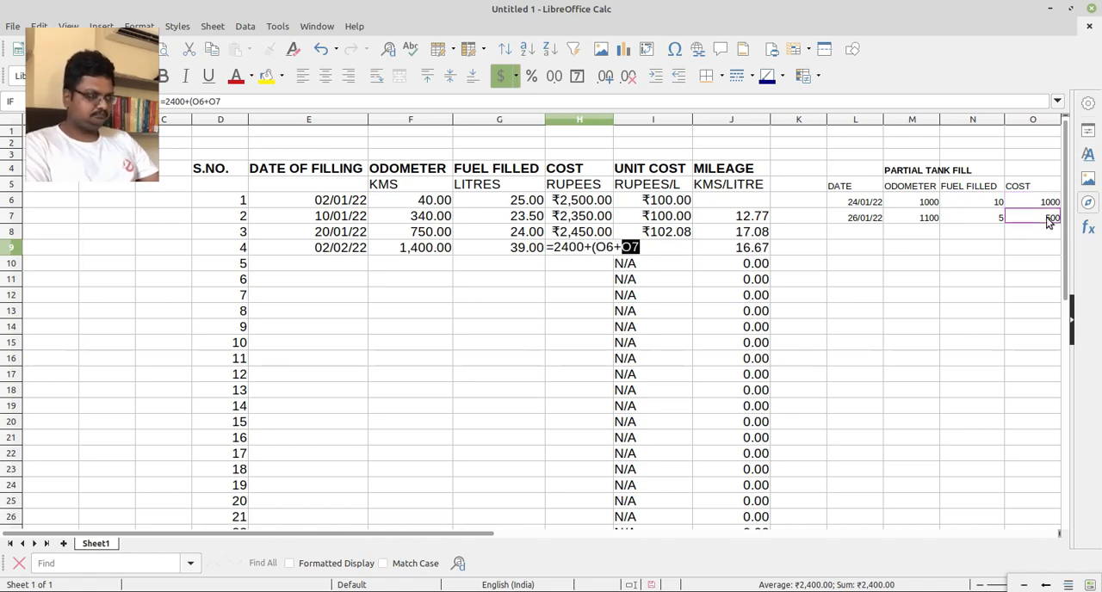
text())
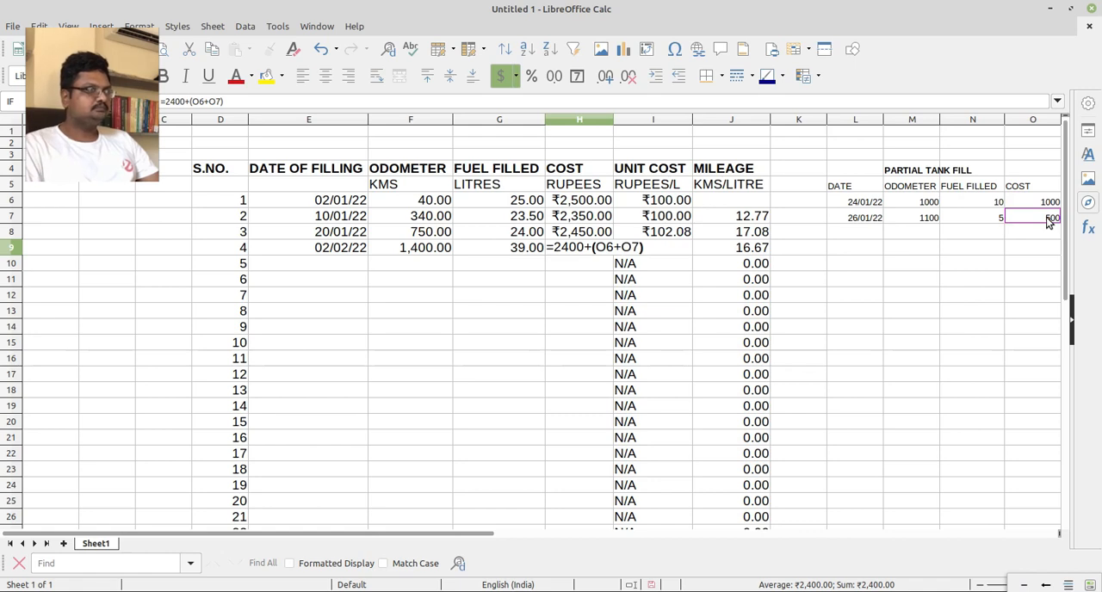
key(Return)
Review the odometer, fuel filled and cost cells of the 02/02/22 entry in row 9.
key(Up)
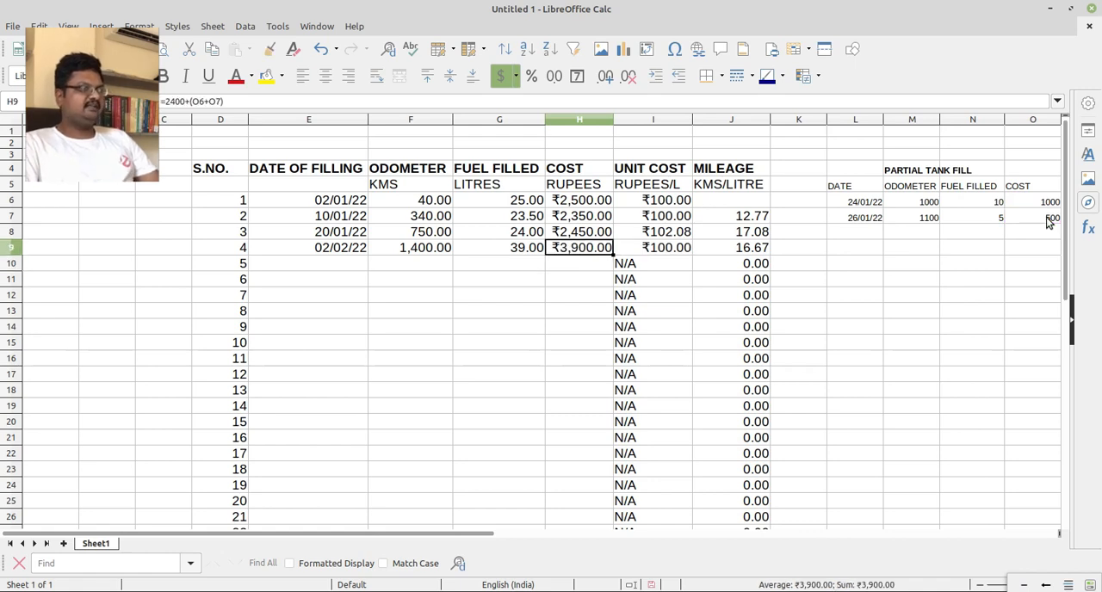
key(Left)
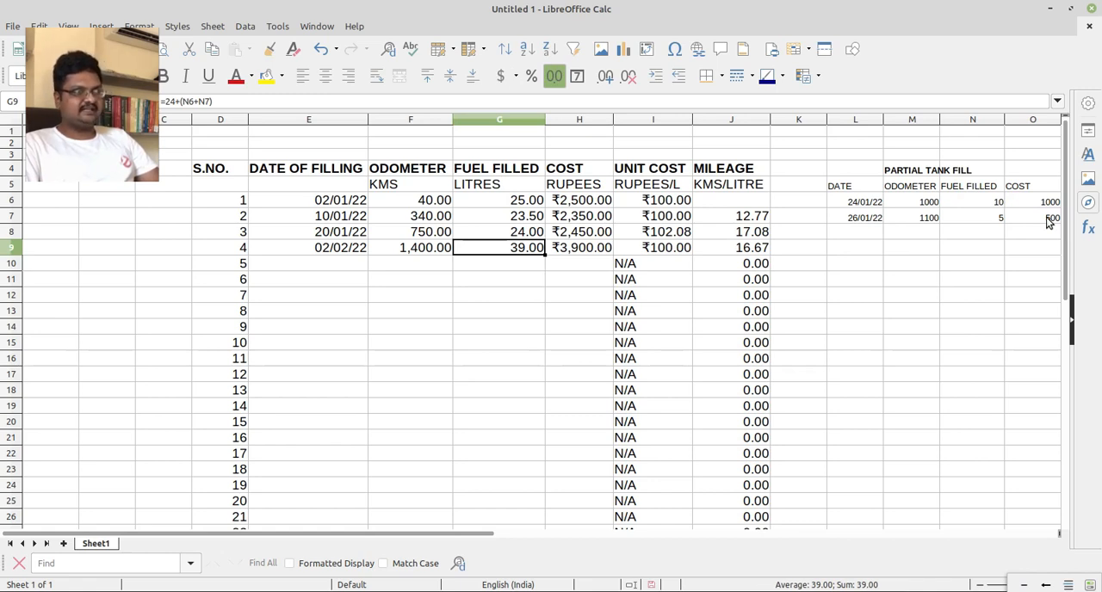
key(Left)
key(Left)
key(Right)
key(Right)
key(Left)
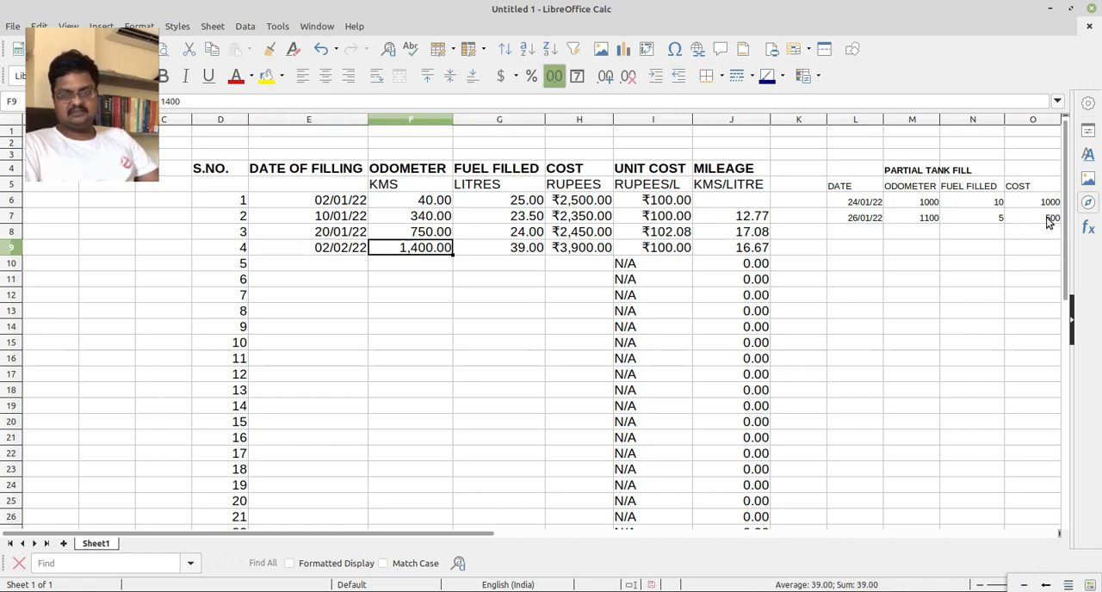
key(Left)
key(Left)
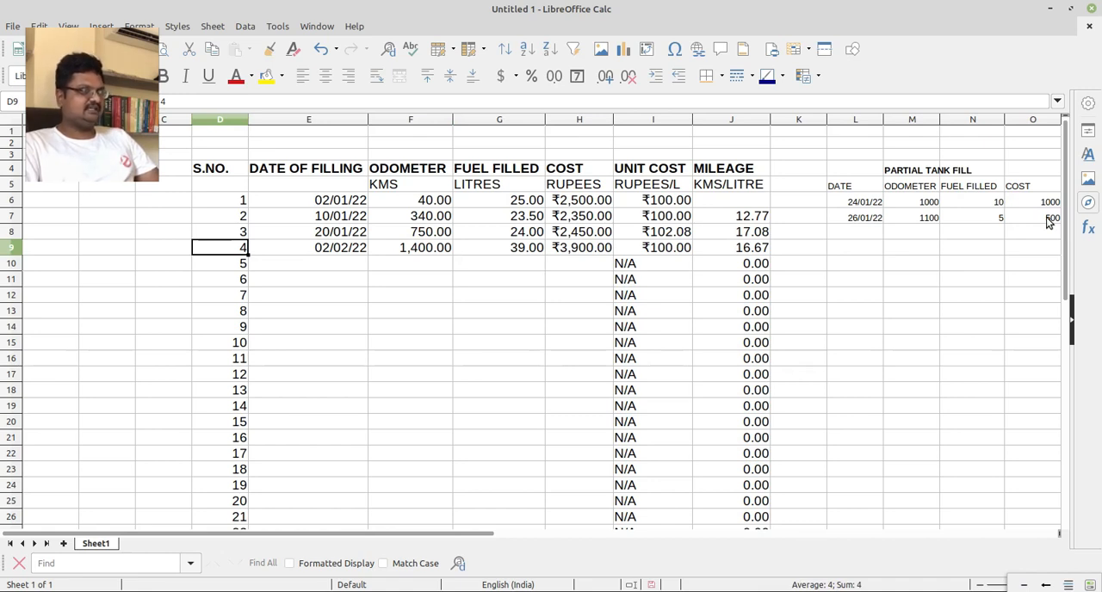
key(Right)
key(Right)
key(Right)
key(Right)
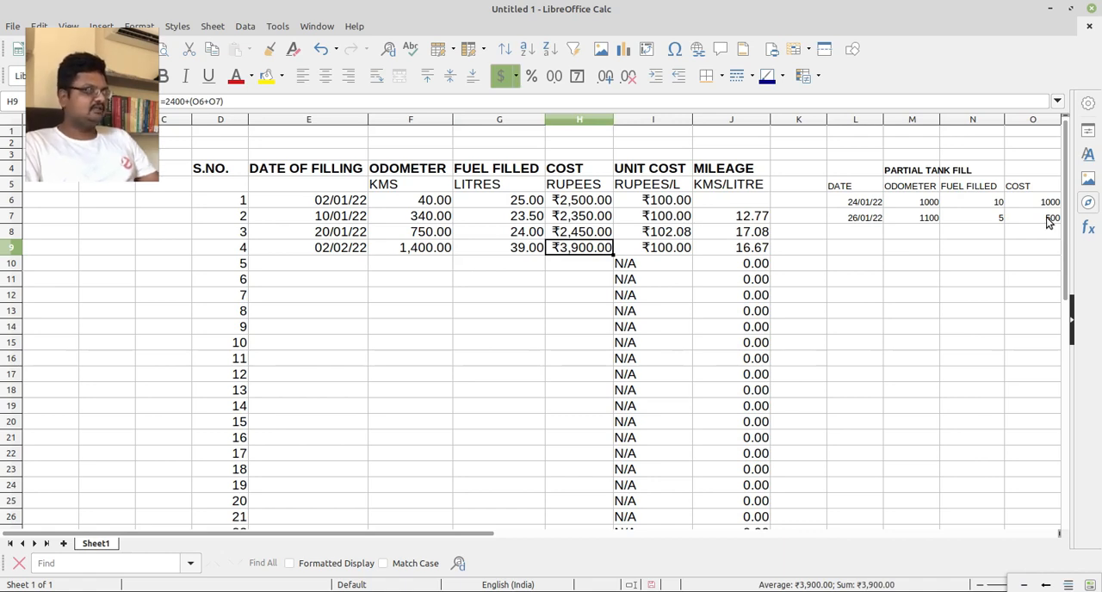
Shade the 02/02/22 entry across D9:J9 with a light yellow-green background.
key(Left)
key(Left)
key(Left)
key(Left)
key(shift+Right)
key(shift+Right)
key(shift+Right)
key(shift+Right)
key(shift+Right)
key(shift+Right)
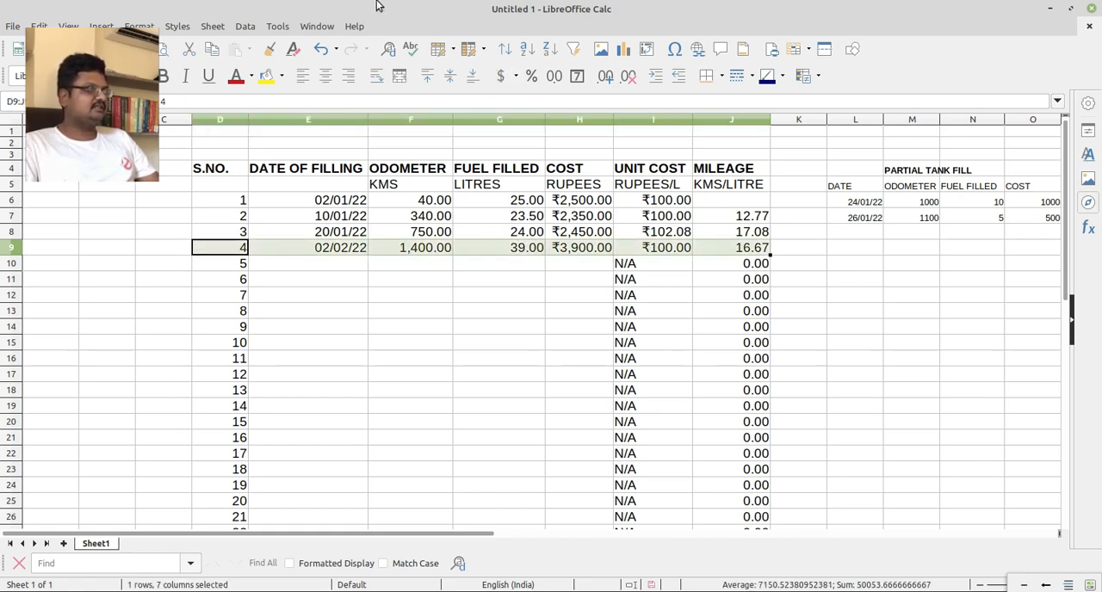
click(281, 76)
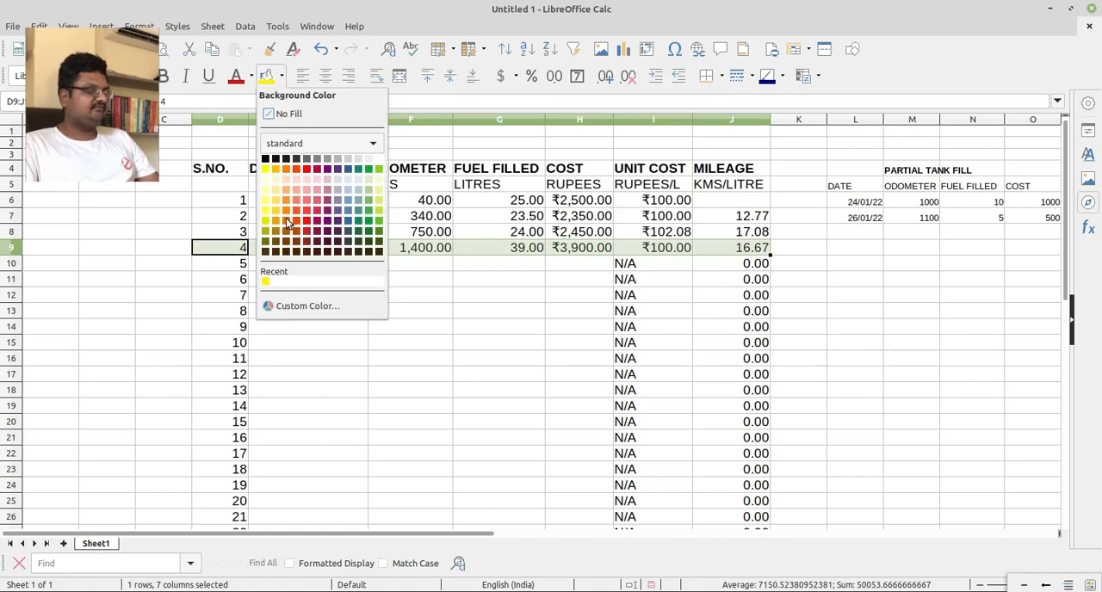
click(380, 191)
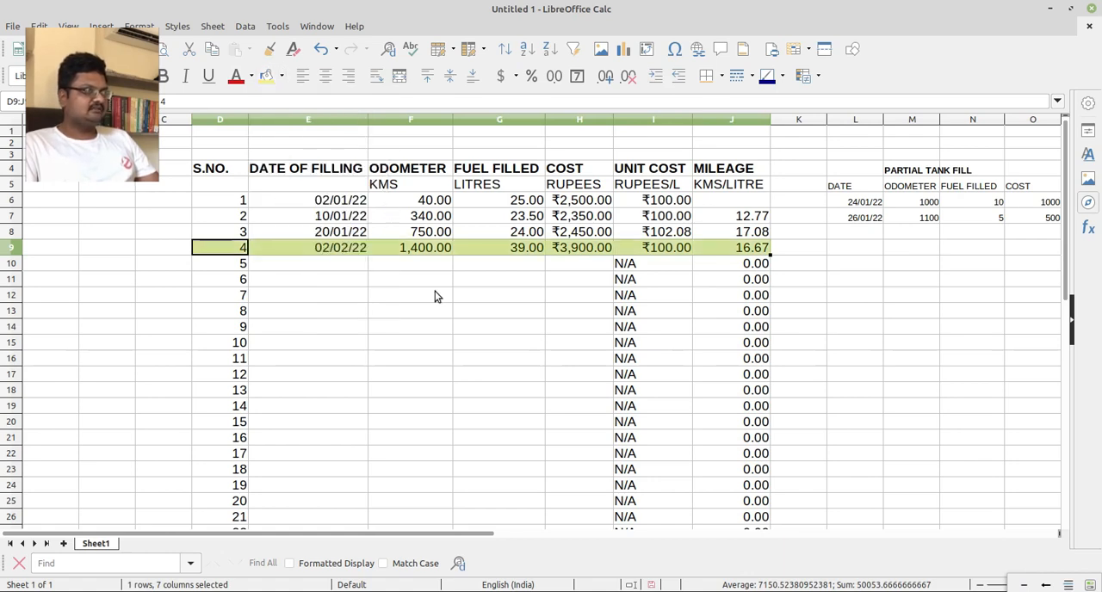
click(440, 300)
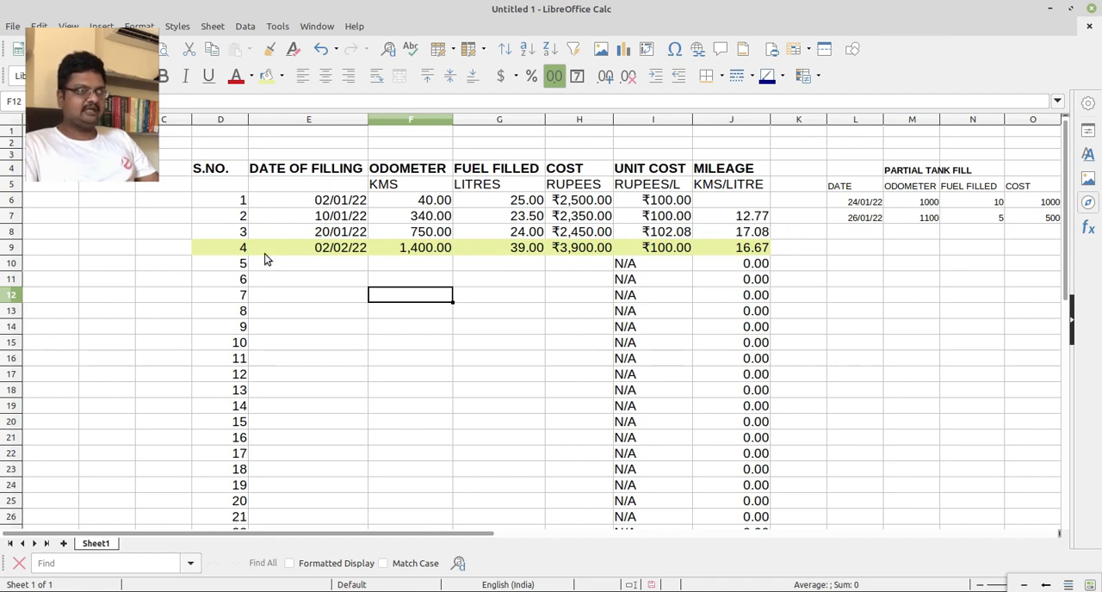
Apply the same light yellow-green background to the two partial tank fill entries in L6:O7.
click(837, 207)
drag(837, 207, 1042, 216)
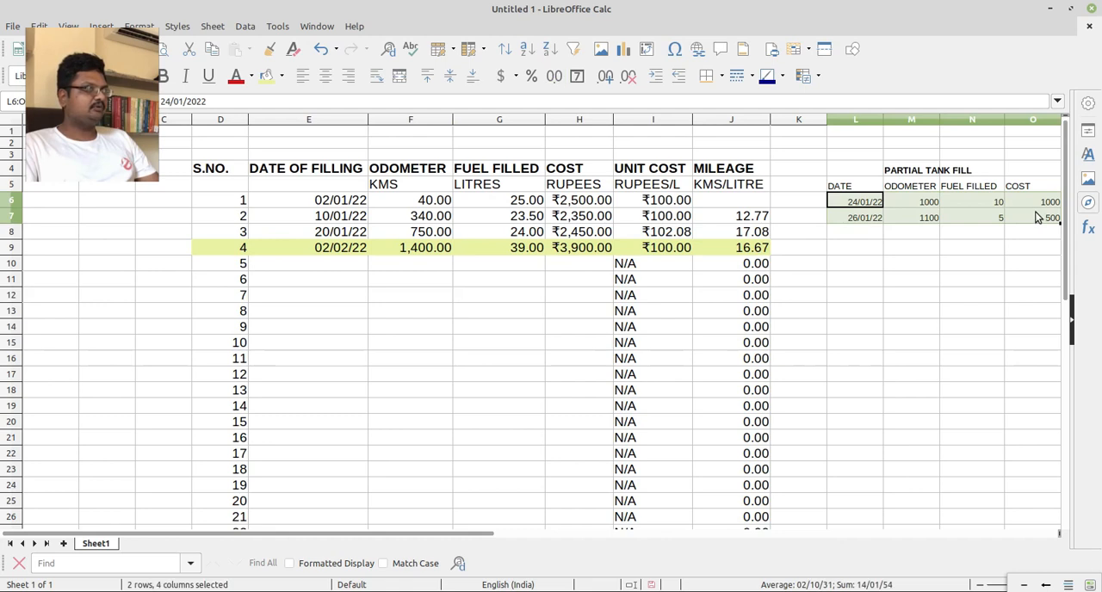
click(266, 77)
click(485, 374)
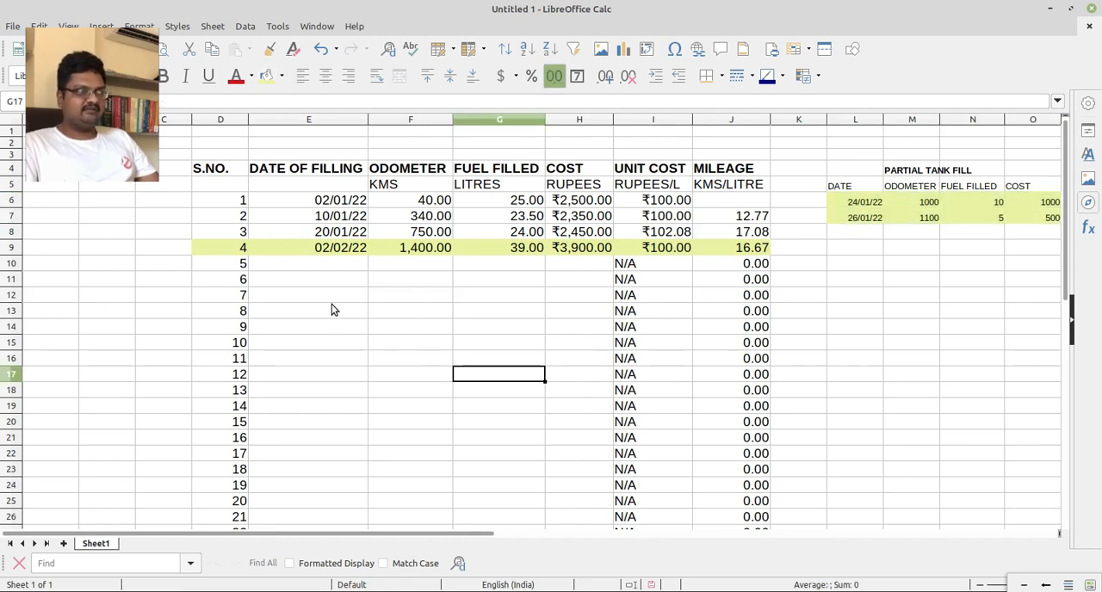
click(300, 267)
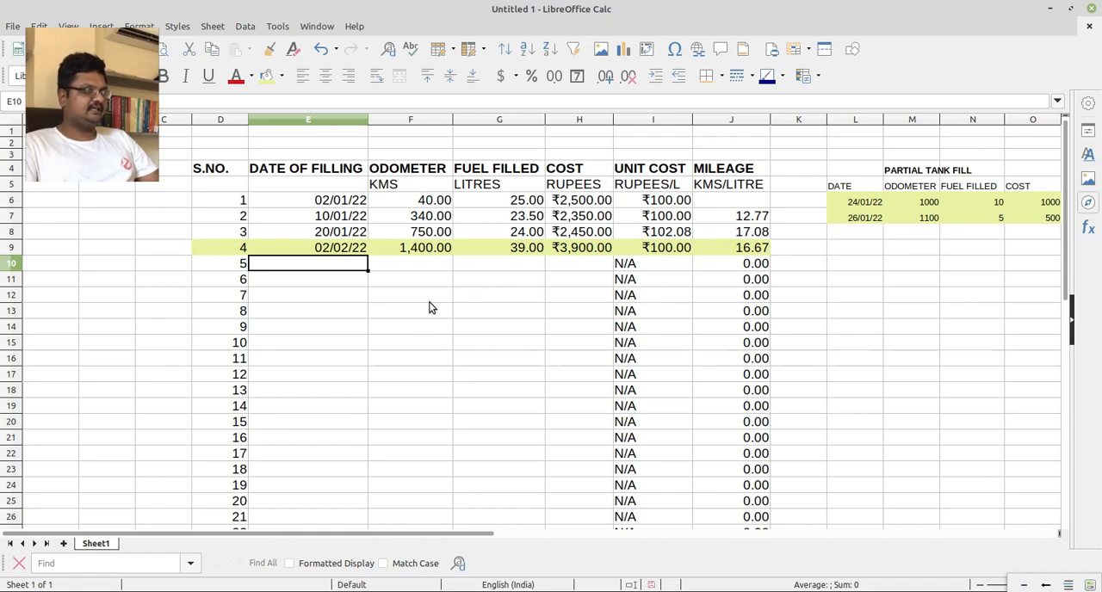
scroll(429, 308, down, 2)
scroll(434, 317, down, 1)
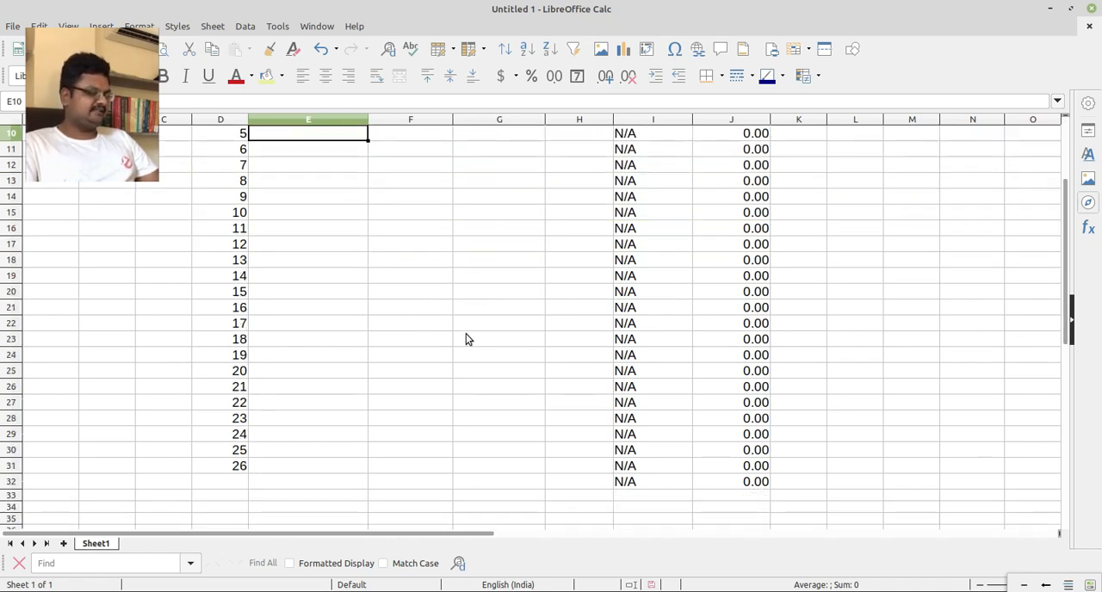
scroll(468, 339, up, 3)
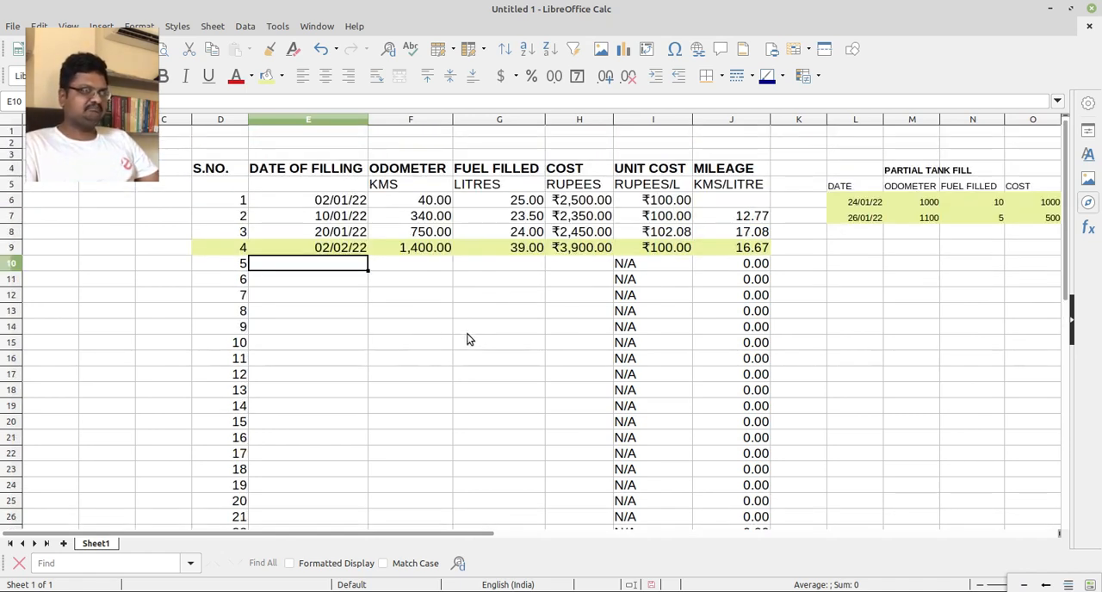